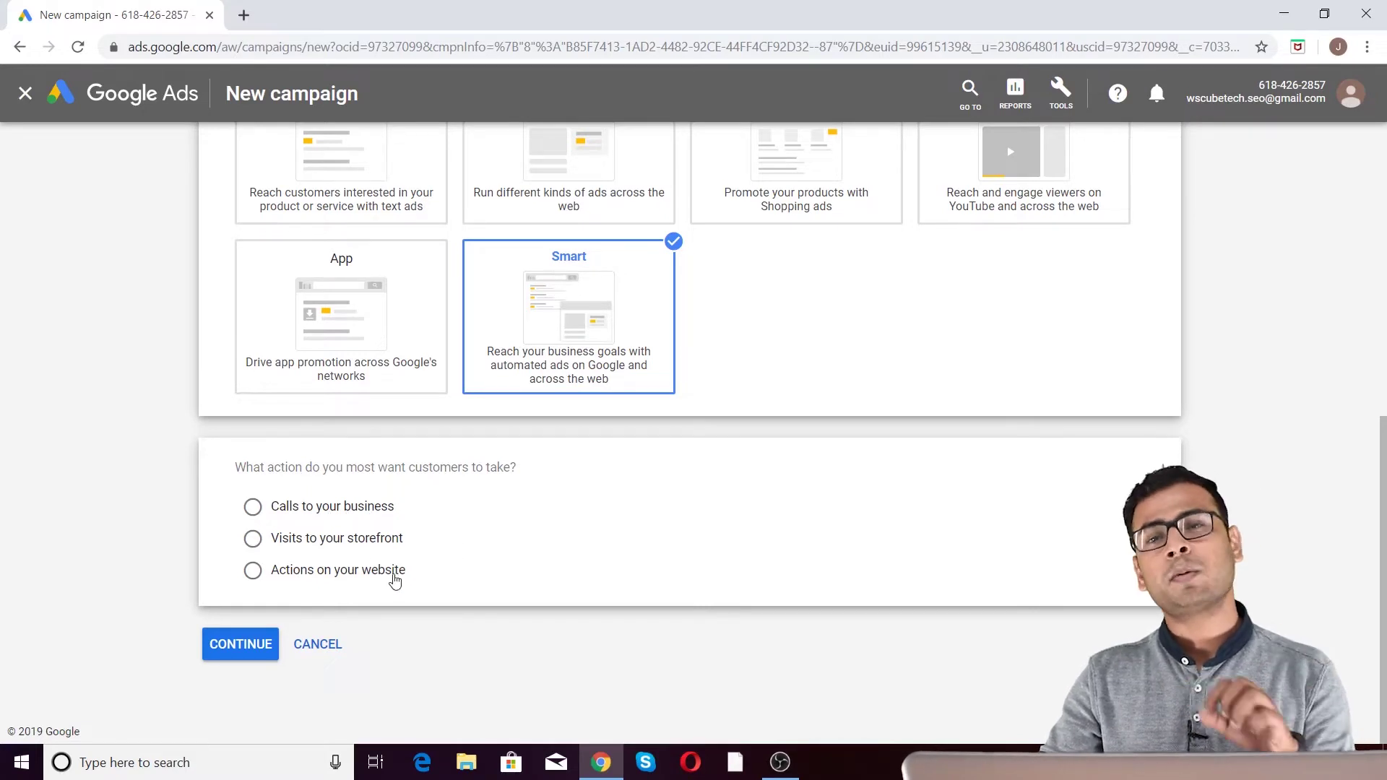
Step: Choose calls to your business as the desired customer action, continue, and start adding a new business
left_click(331, 510)
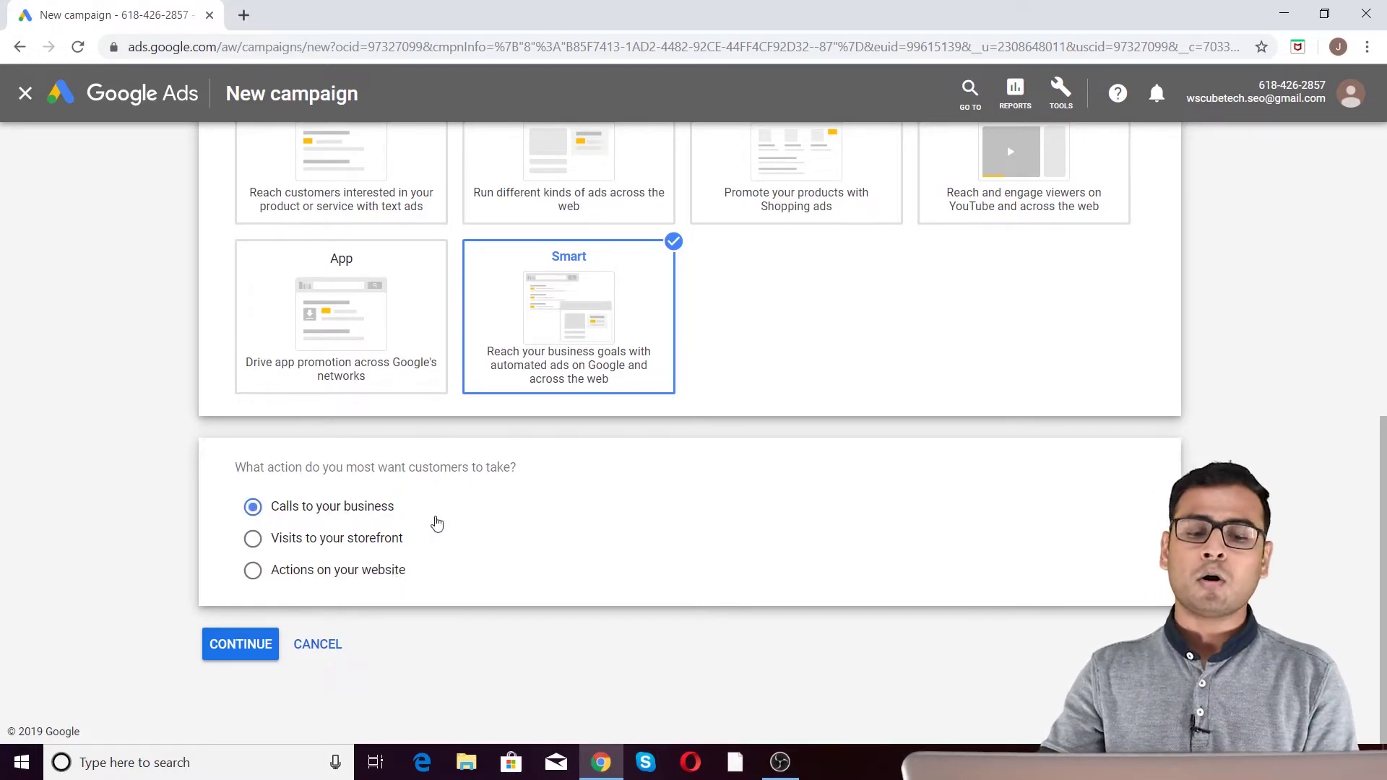
left_click(246, 649)
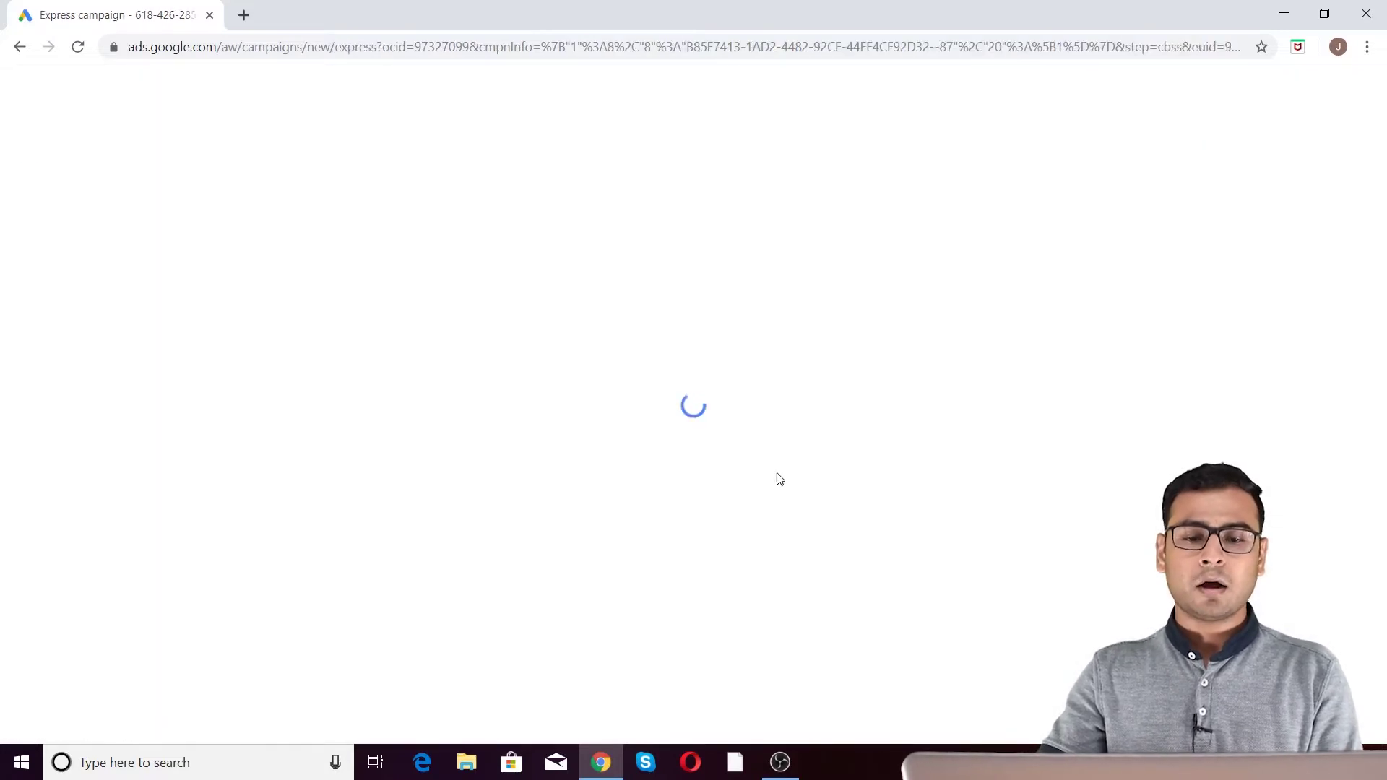
scroll(686, 470, "down", 5)
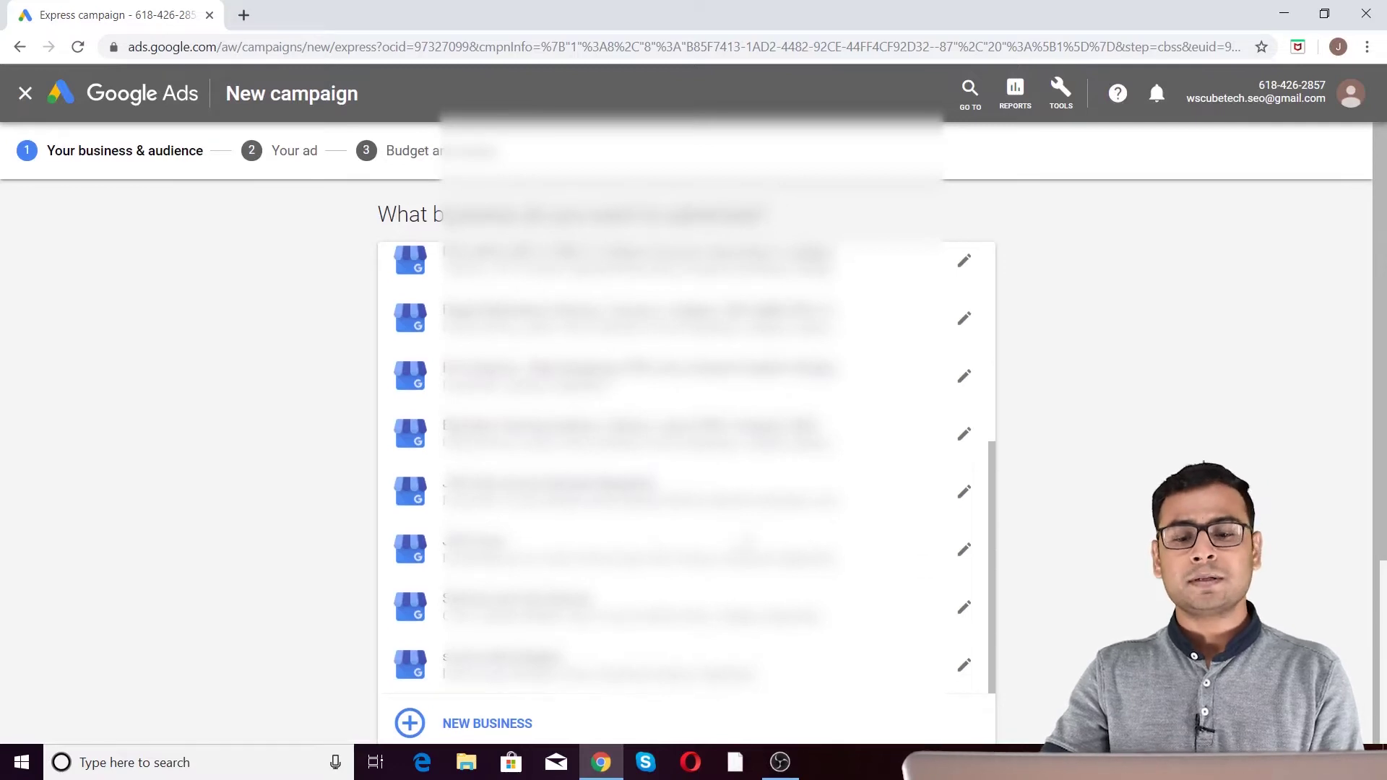
scroll(687, 469, "down", 4)
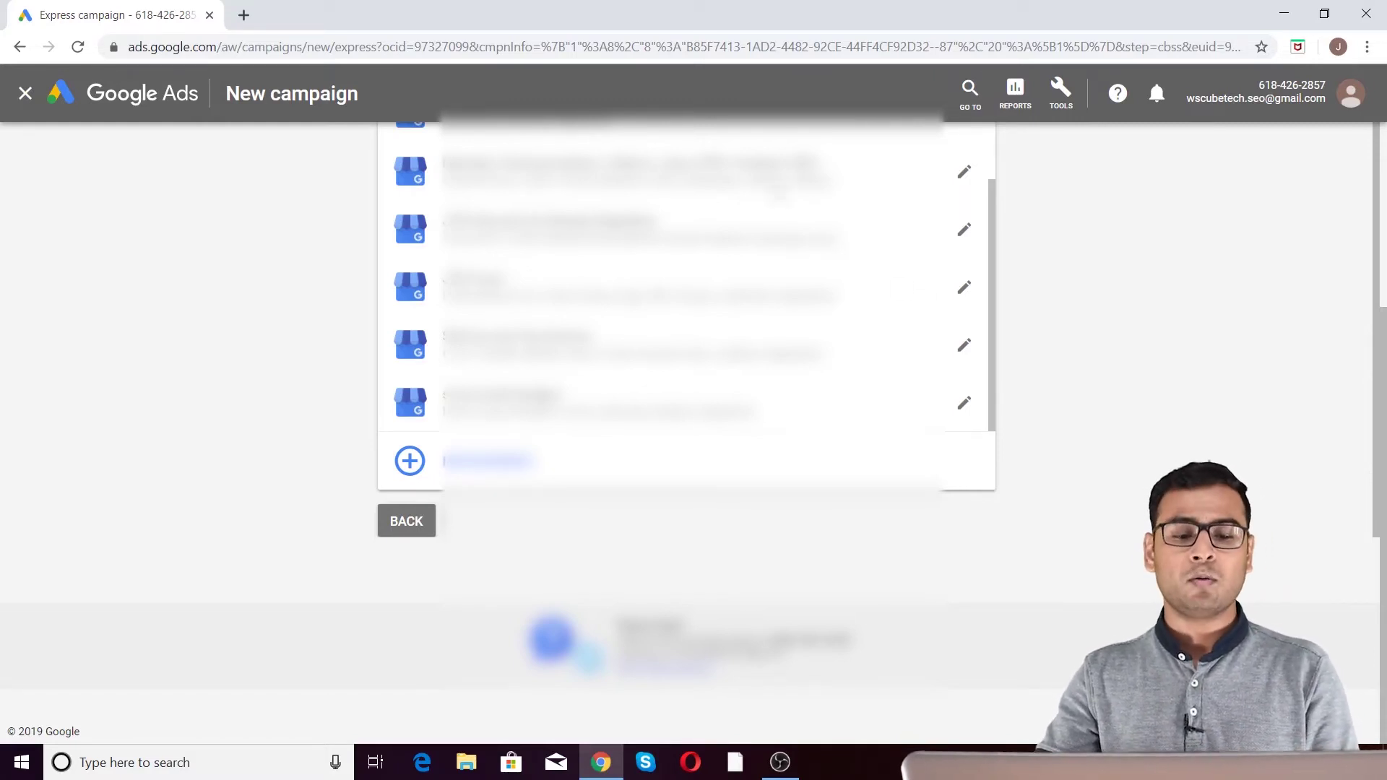
left_click(499, 460)
left_click(545, 357)
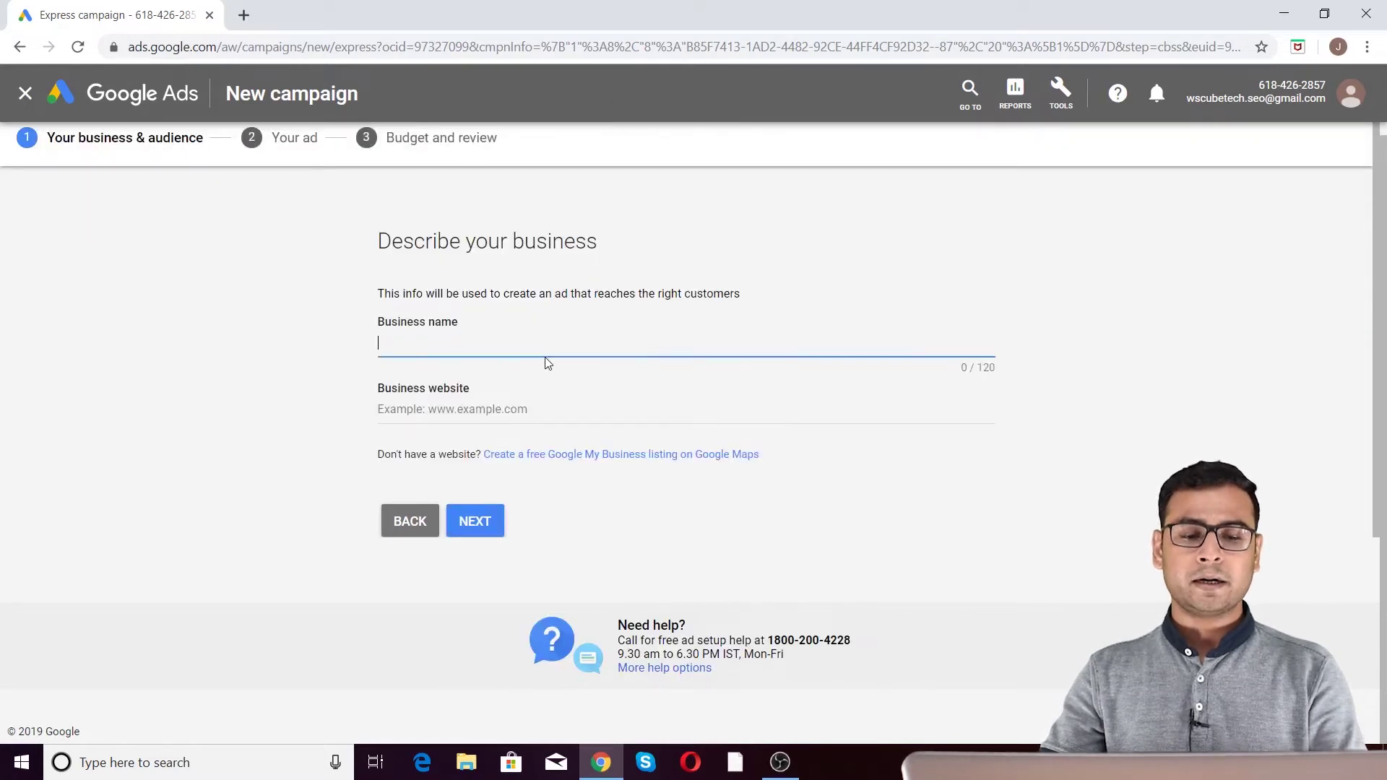
type("WsCu")
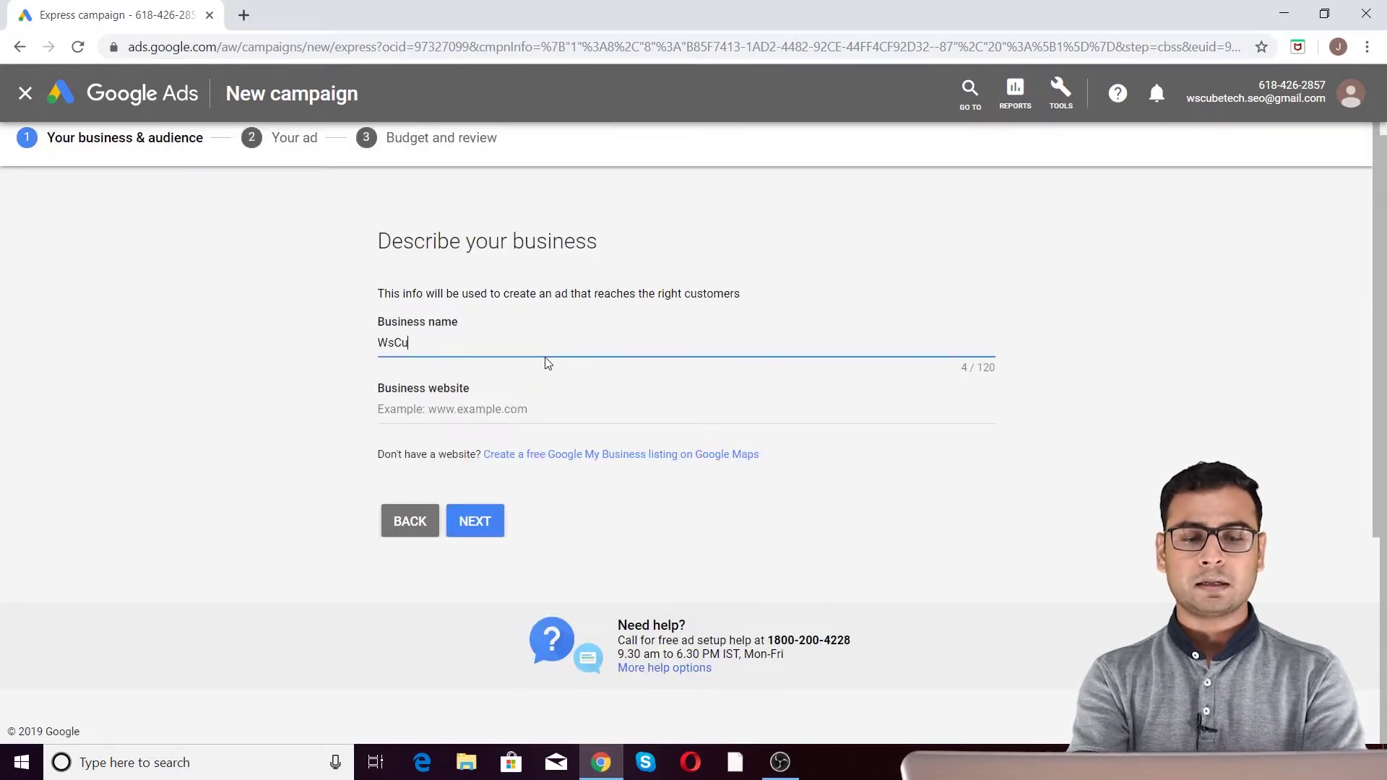
type("be Tech")
key("Tab")
type("Ws")
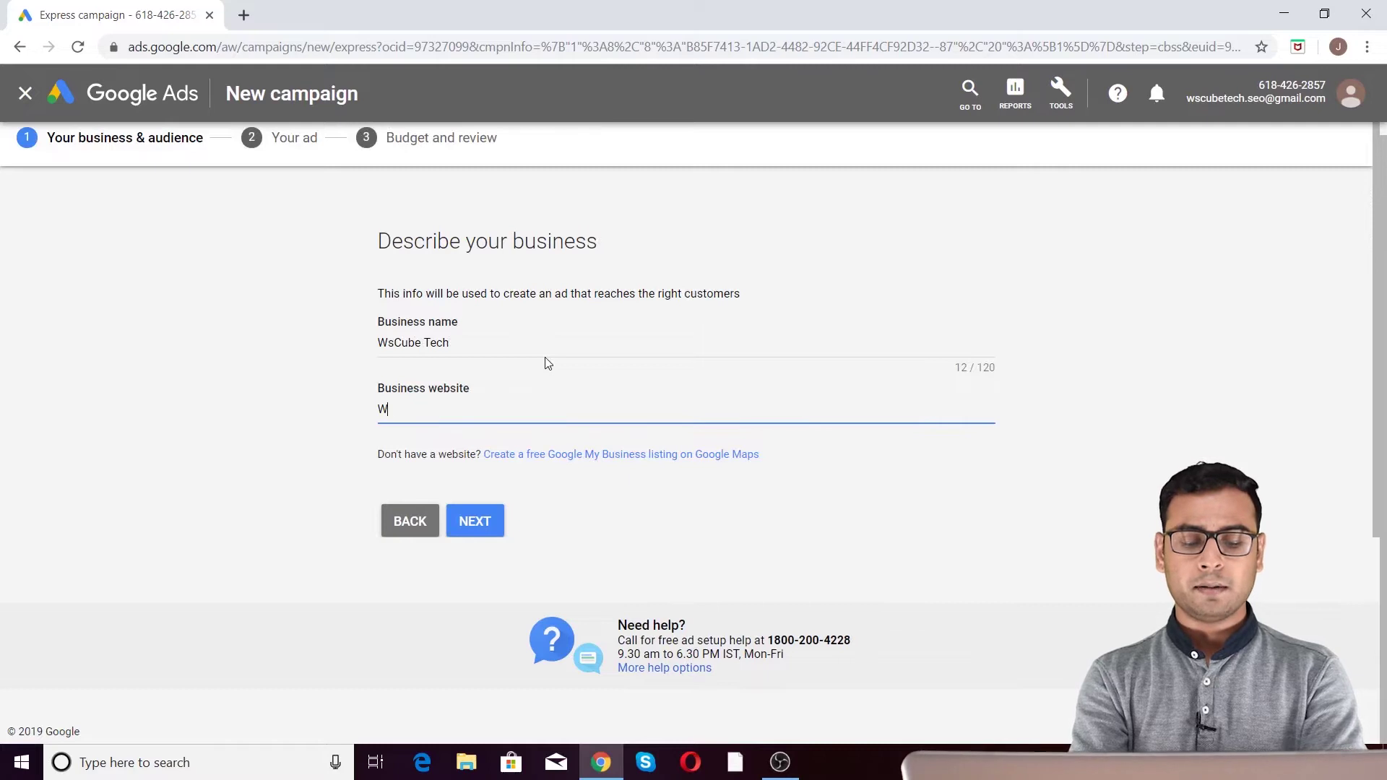
key("BackSpace")
key("BackSpace")
type("ww")
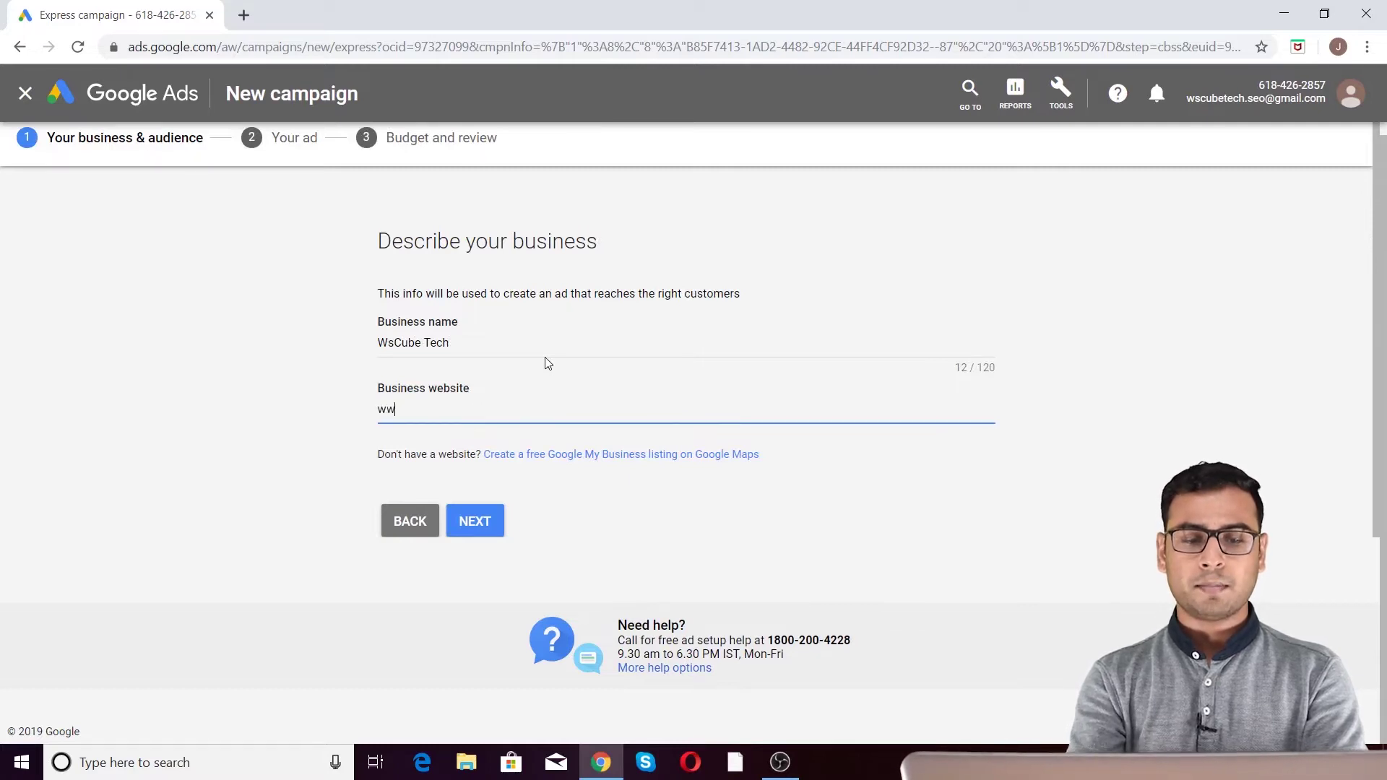
type("w.wscubetech.c")
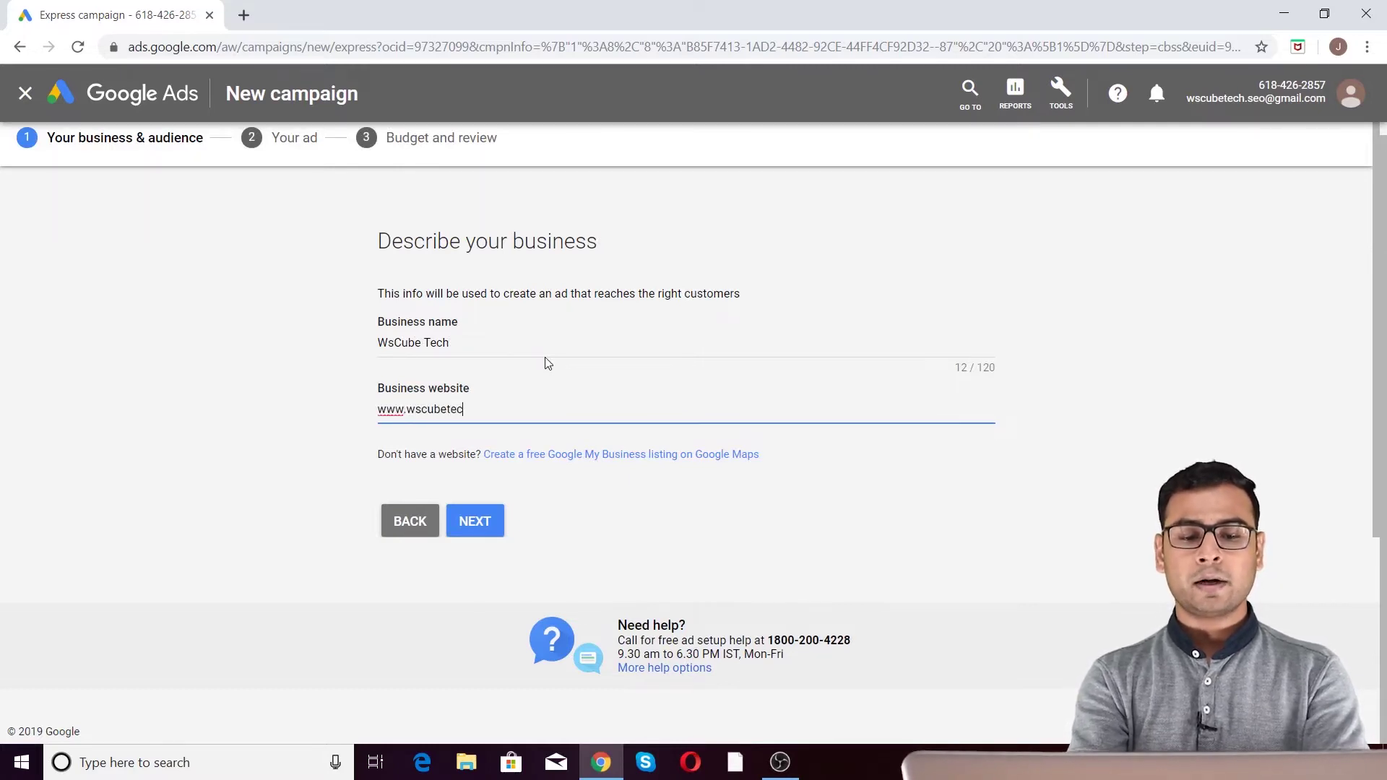
type("om")
left_click(478, 517)
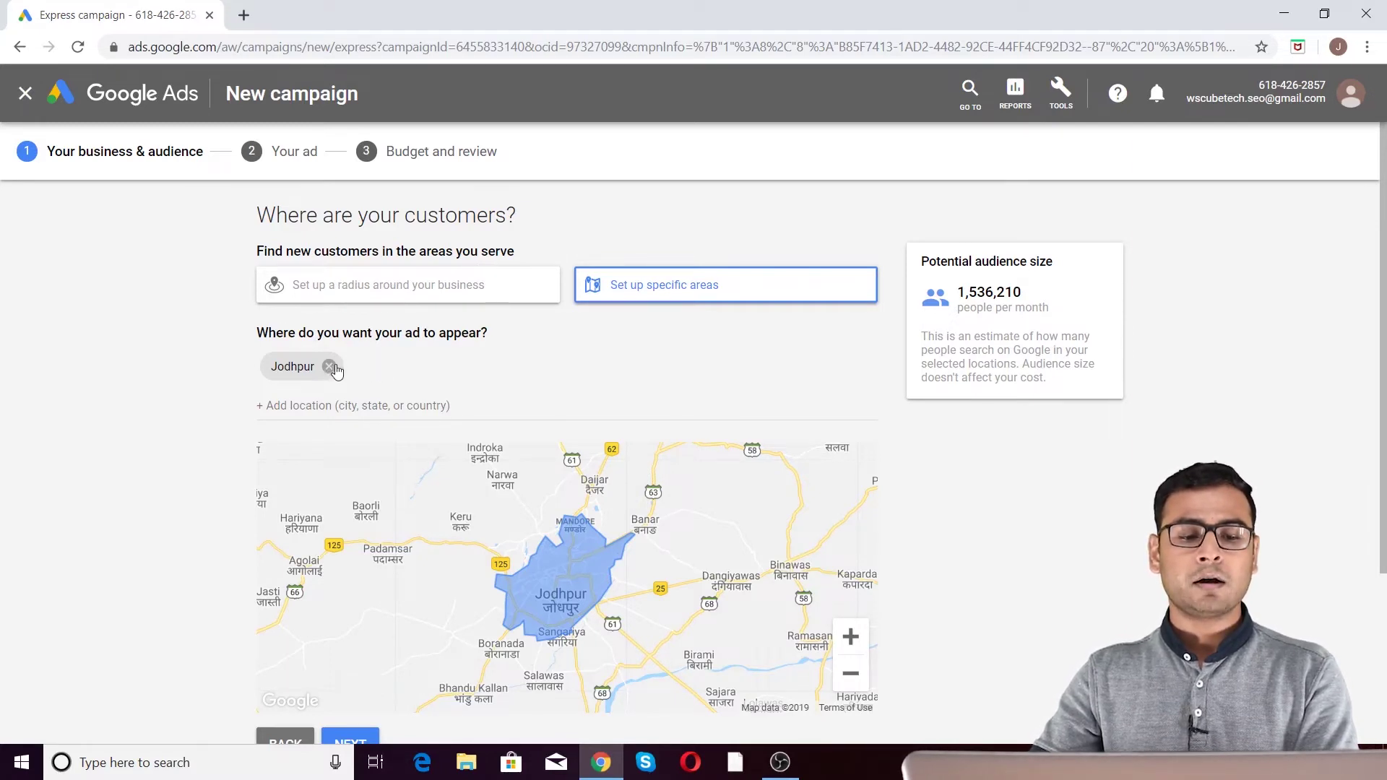
Step: Try targeting a 13 km radius around the business address, and clear the address
left_click(387, 291)
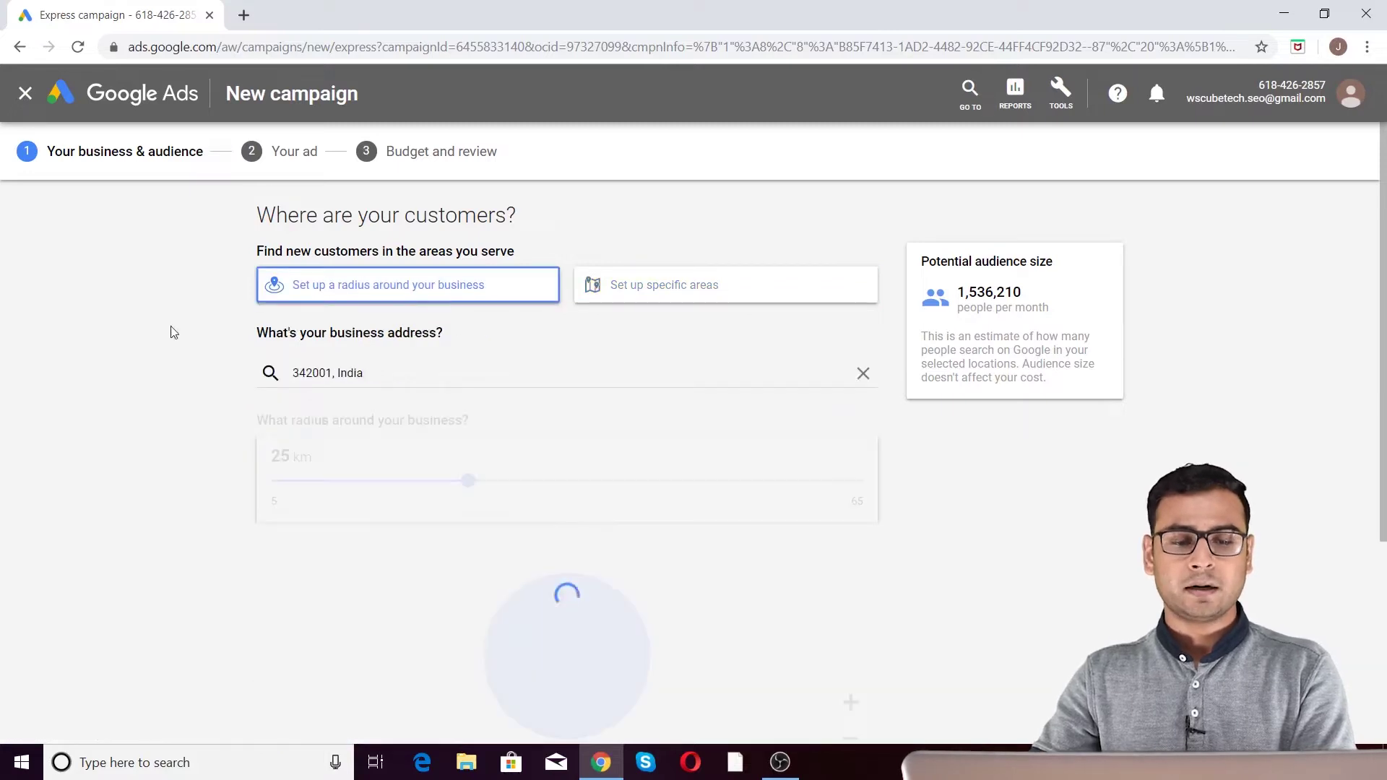
left_click_drag(468, 480, 352, 482)
scroll(530, 566, "down", 3)
scroll(551, 436, "up", 3)
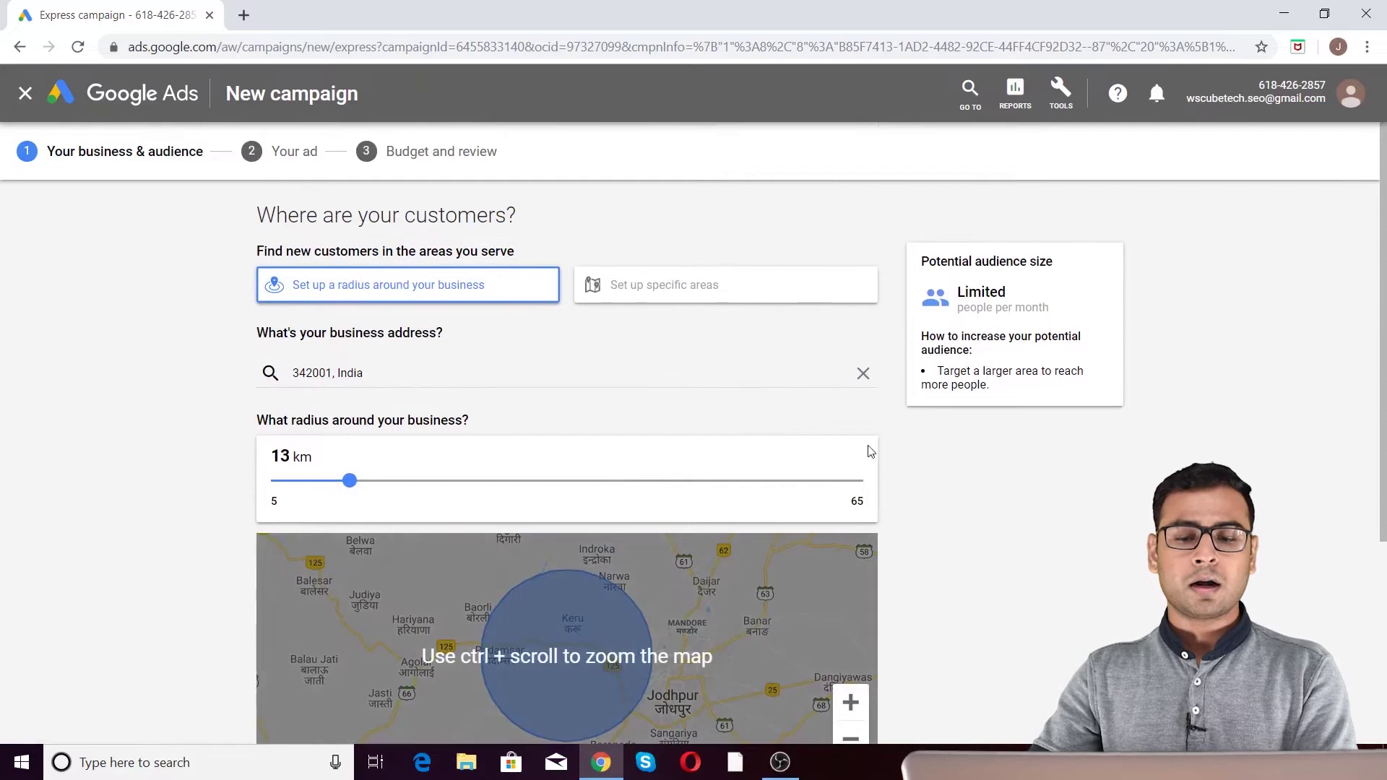
left_click(864, 374)
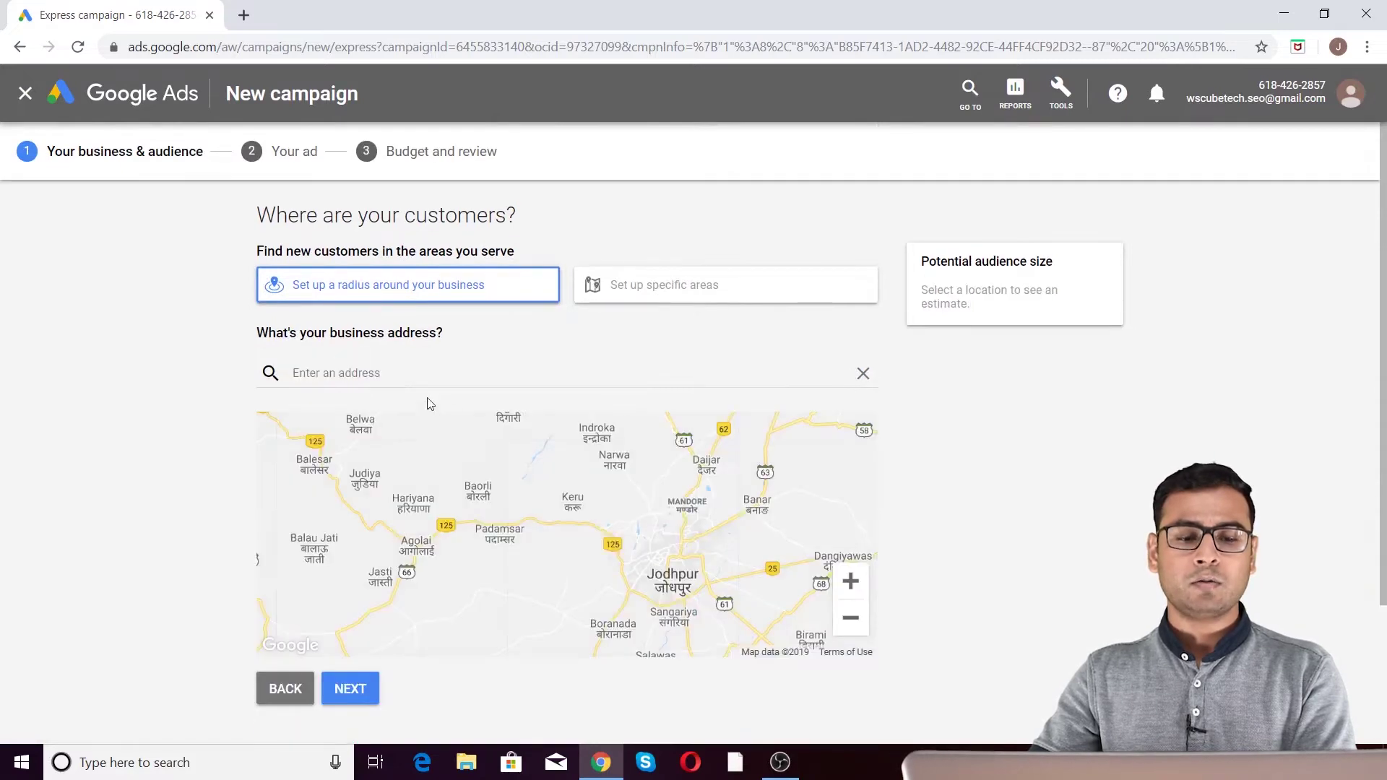
Step: Target specific areas instead of a radius, using Delhi, India and Jodhpur, Rajasthan, India as the ad locations
left_click(613, 283)
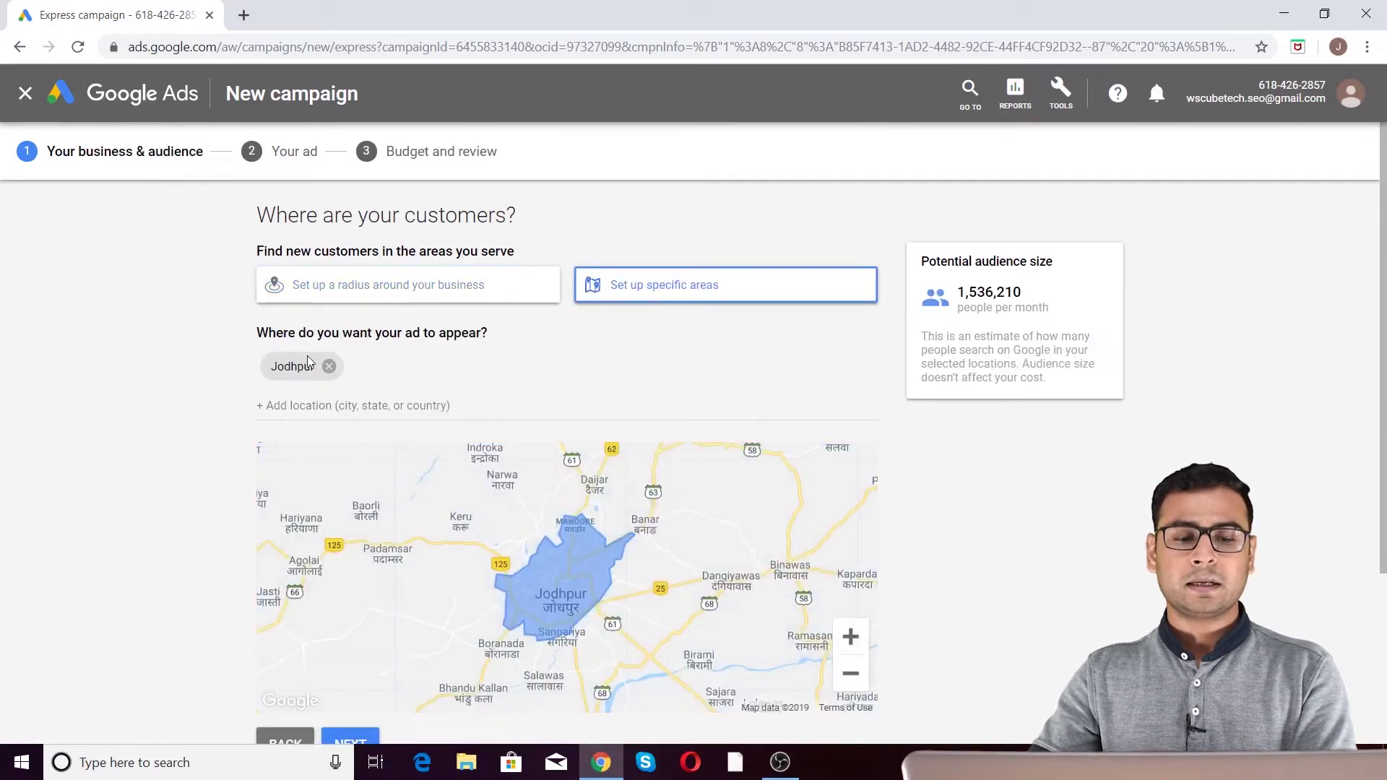
left_click(330, 368)
left_click(551, 369)
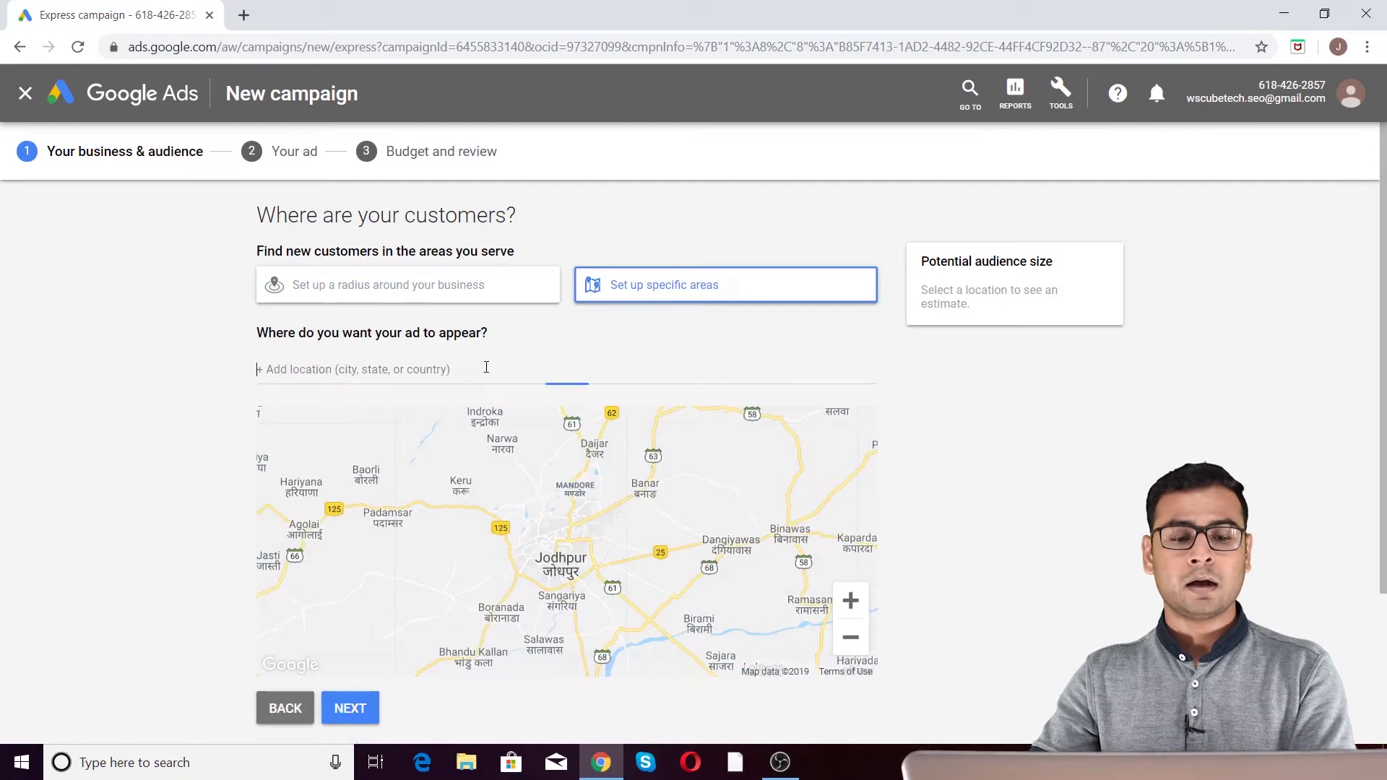
type("Delhi")
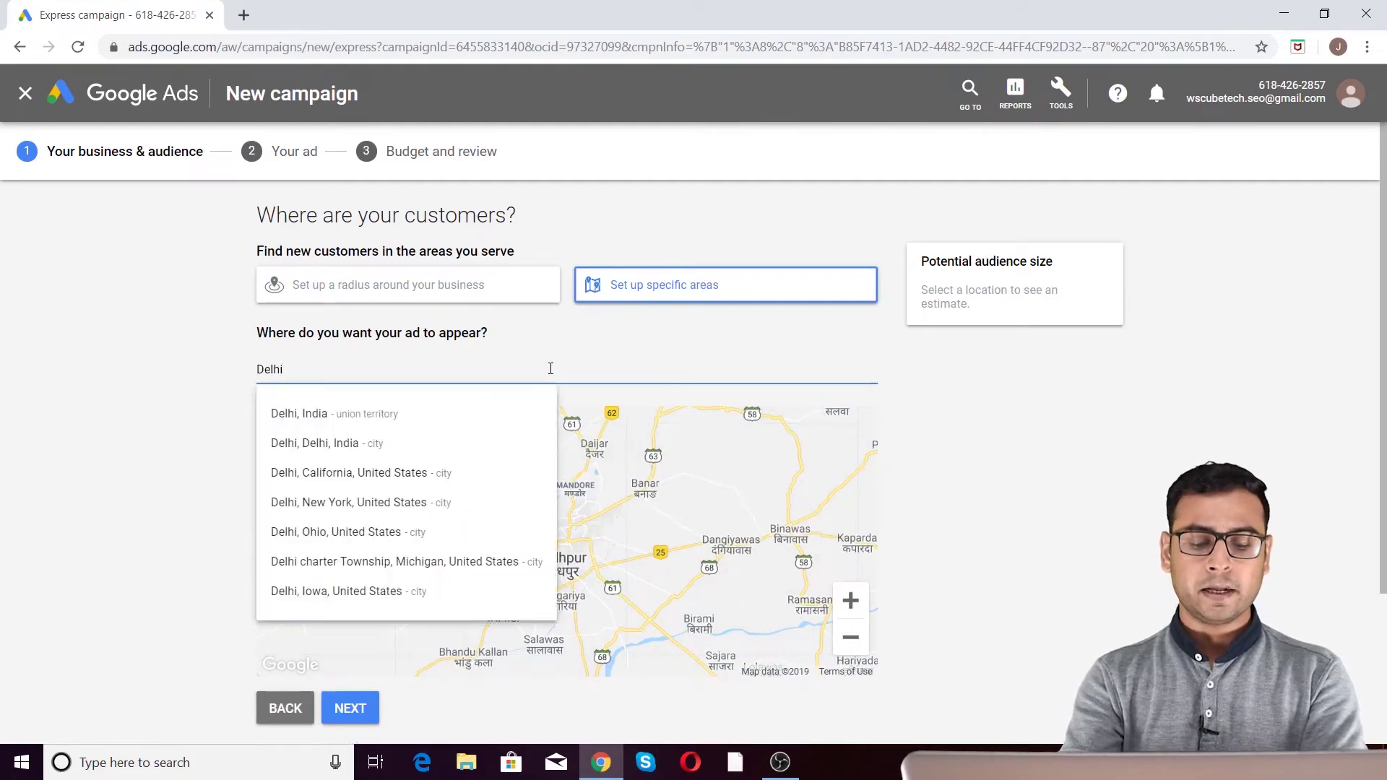
left_click(458, 414)
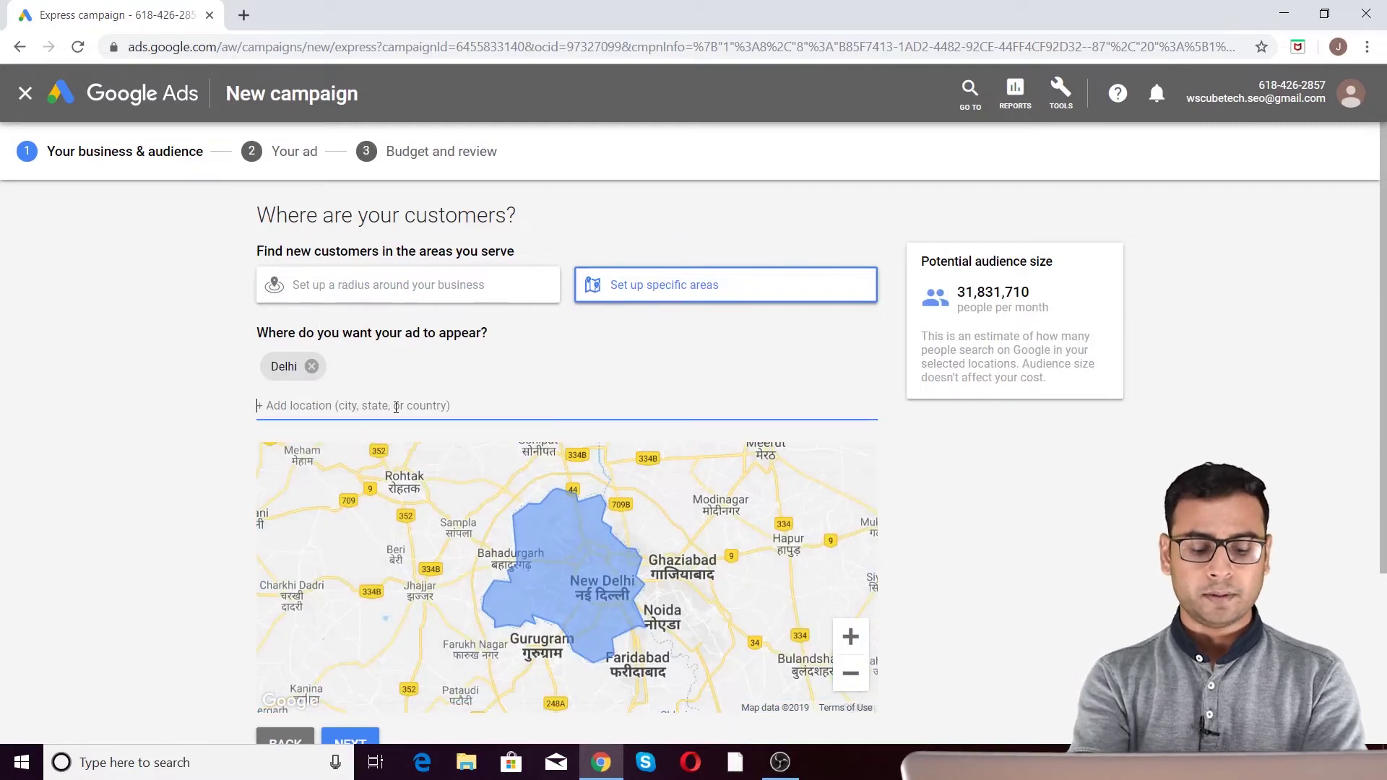
type("Jodhpur")
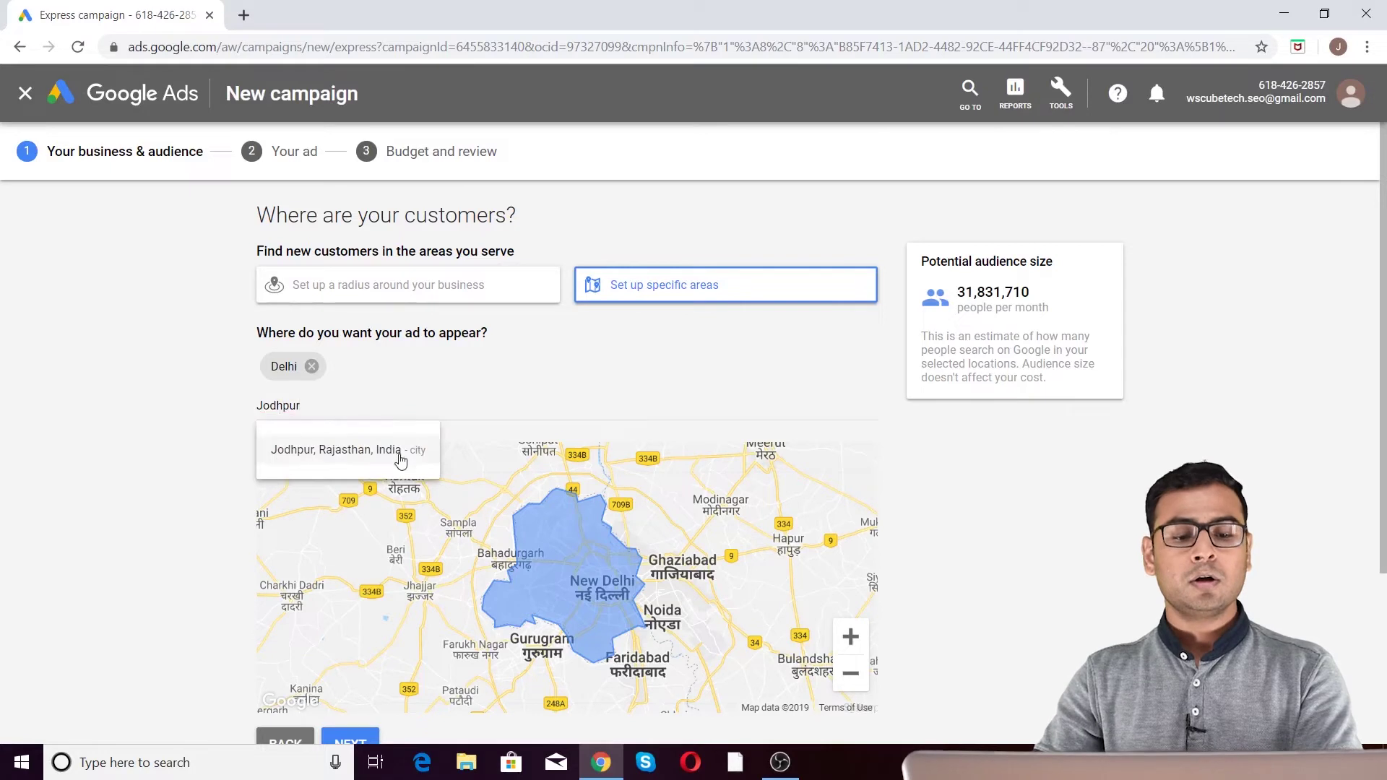
left_click(401, 451)
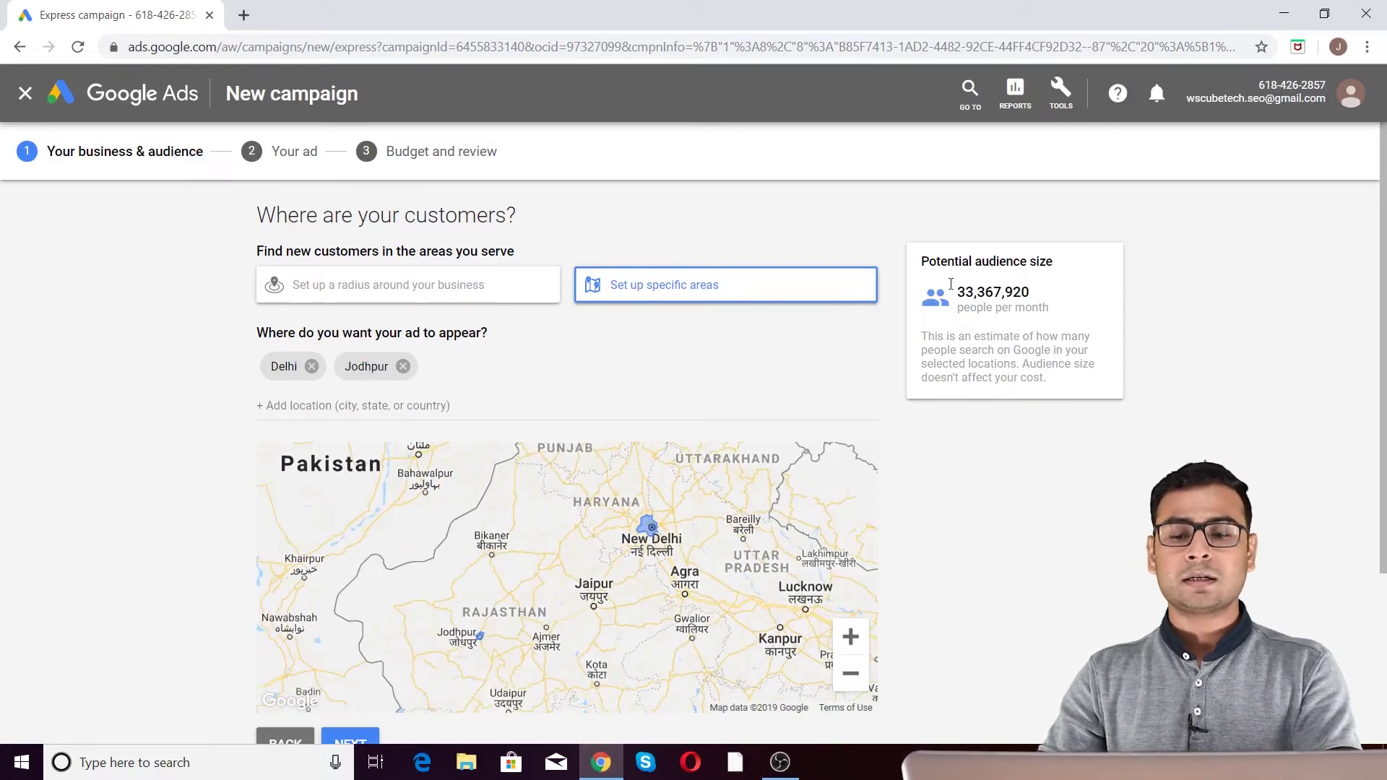
Step: Check the potential audience size for the chosen locations, and continue to the product or service definition
left_click_drag(941, 261, 1021, 260)
left_click(1036, 290)
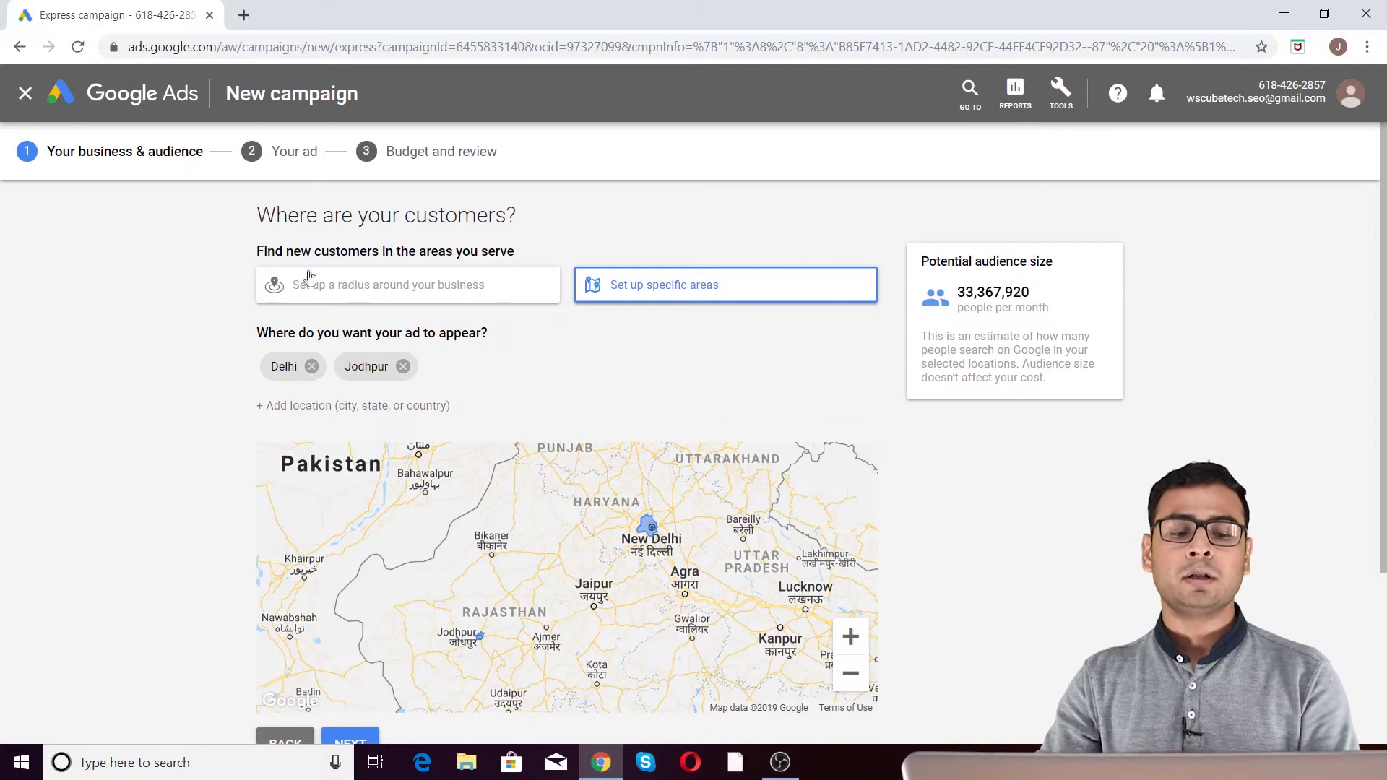
scroll(361, 520, "down", 3)
scroll(1076, 267, "up", 3)
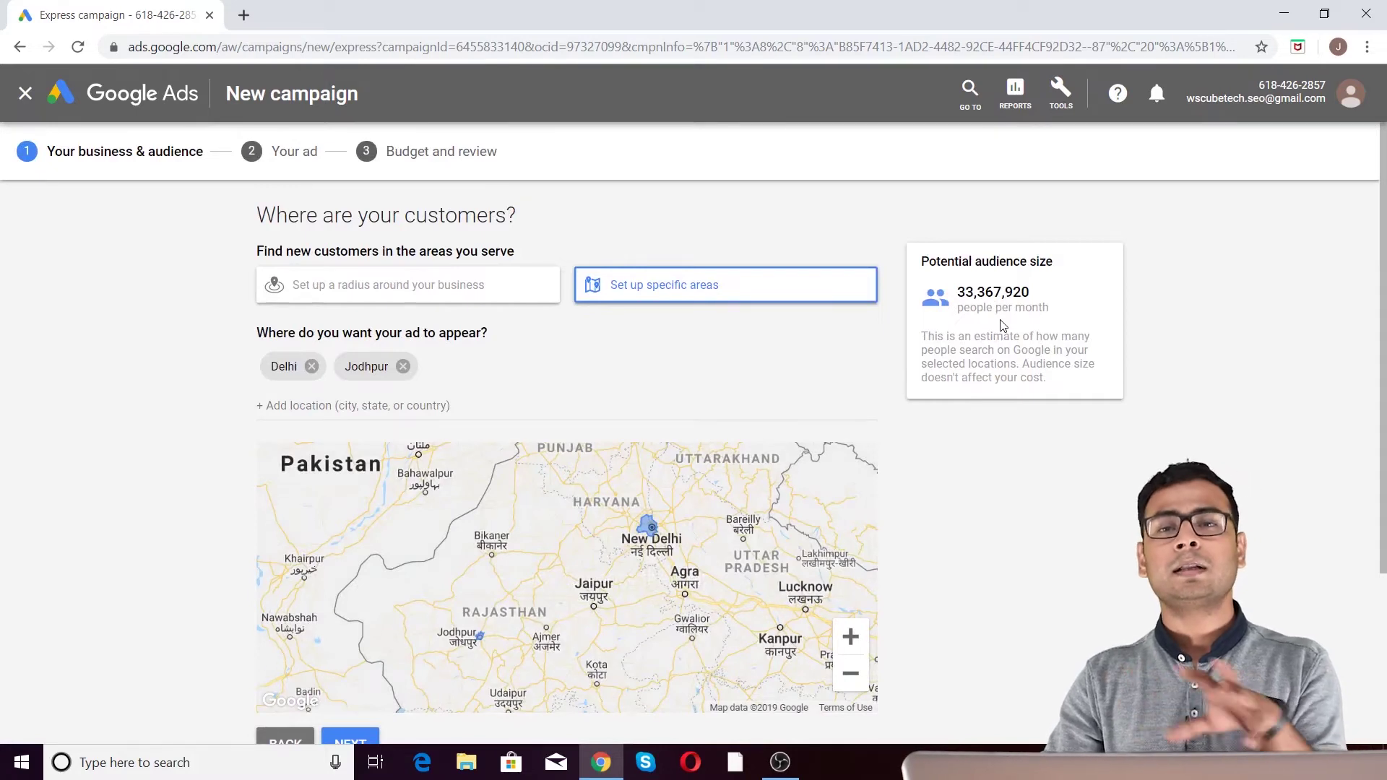
scroll(1003, 326, "down", 4)
left_click(359, 513)
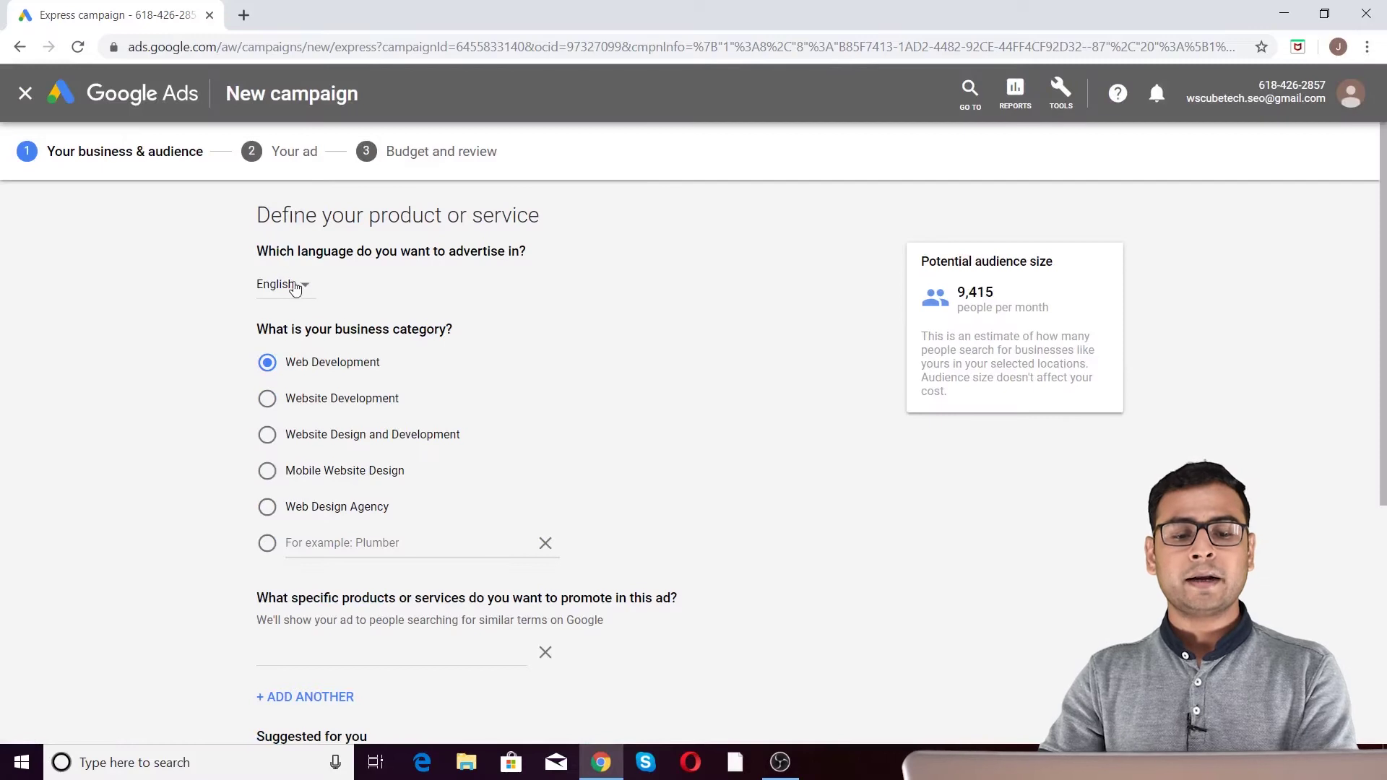
Step: Examine the available advertising languages and the questions about business category and promoted products or services
left_click(295, 288)
scroll(302, 433, "down", 4)
scroll(311, 433, "up", 5)
scroll(301, 560, "down", 3)
scroll(309, 582, "up", 3)
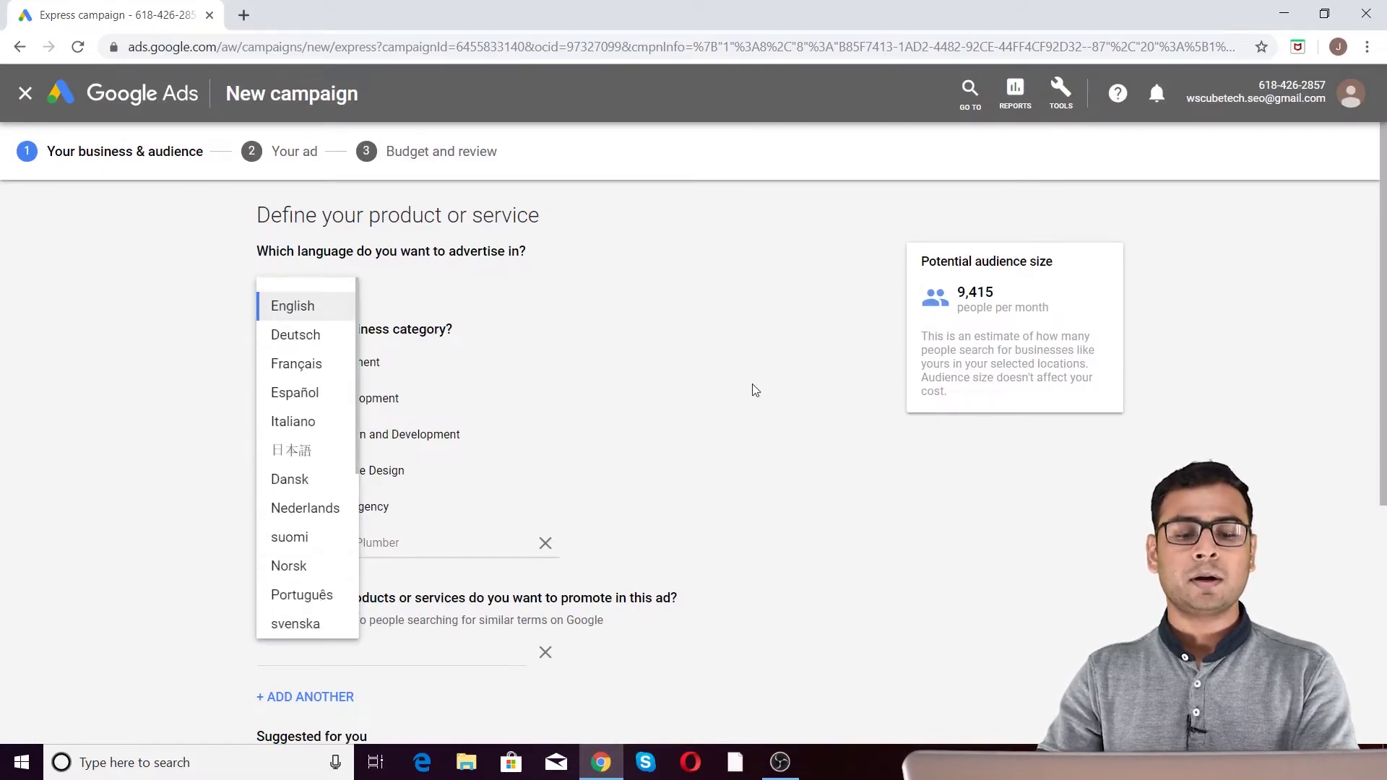
left_click(735, 361)
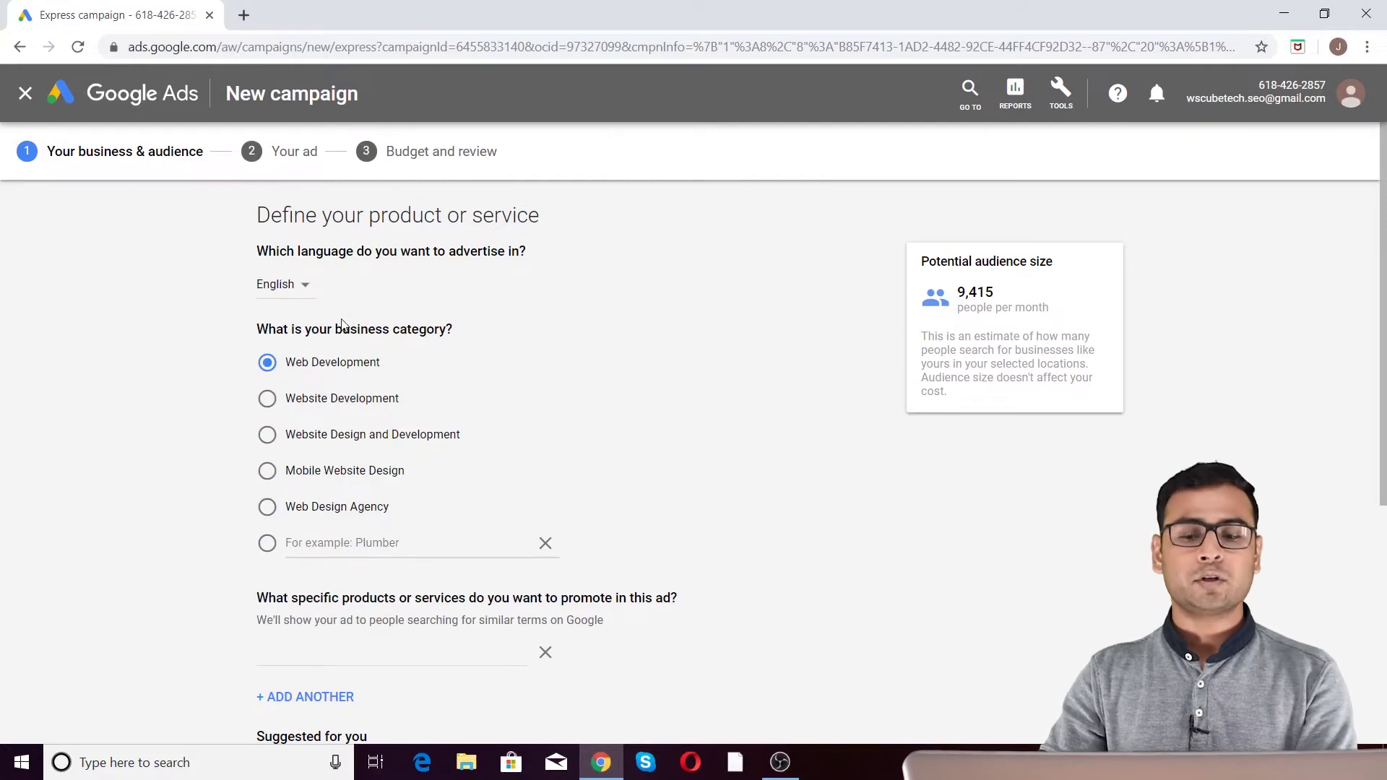
left_click_drag(300, 331, 452, 331)
left_click(668, 335)
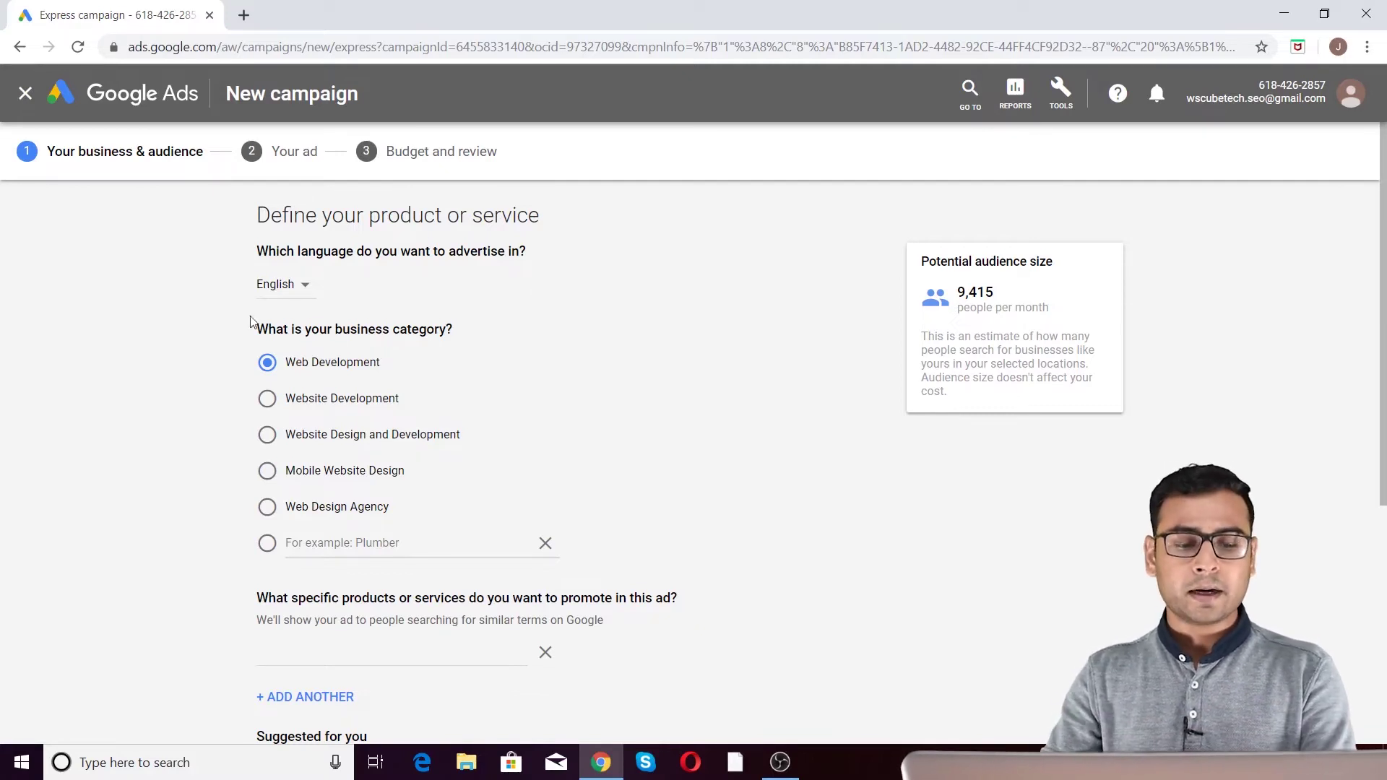
left_click_drag(277, 598, 519, 597)
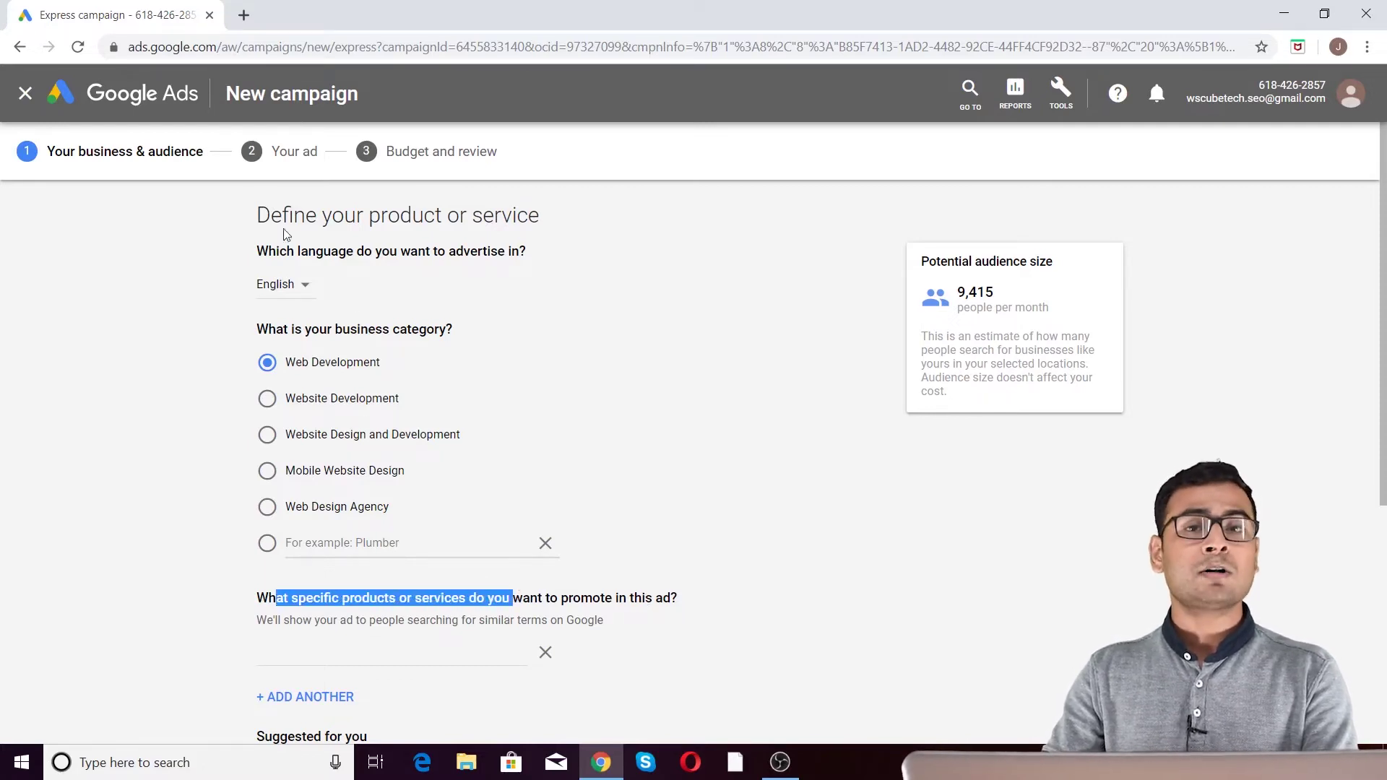
left_click(865, 464)
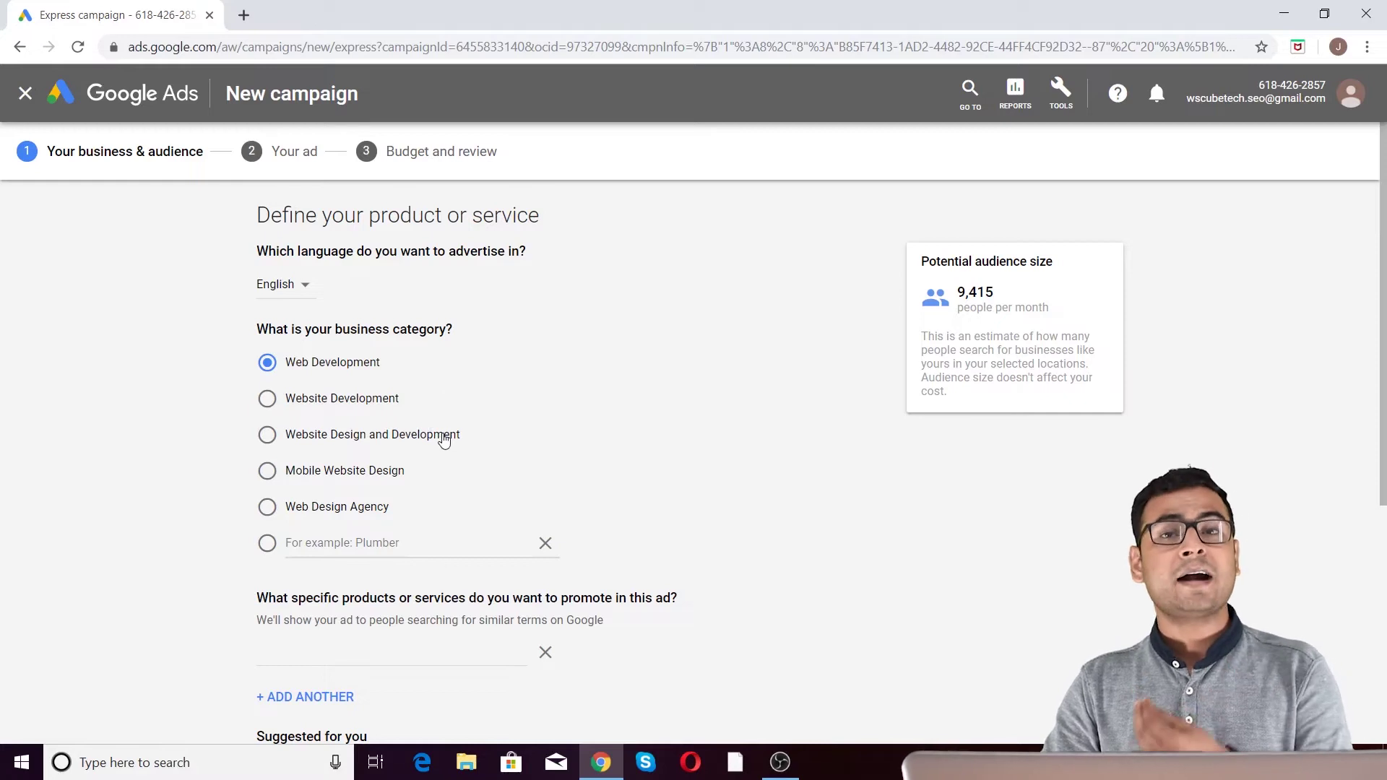
Step: Enter a custom business category by searching for Marketing and choosing Marketing agency
left_click(347, 545)
type("Marketing")
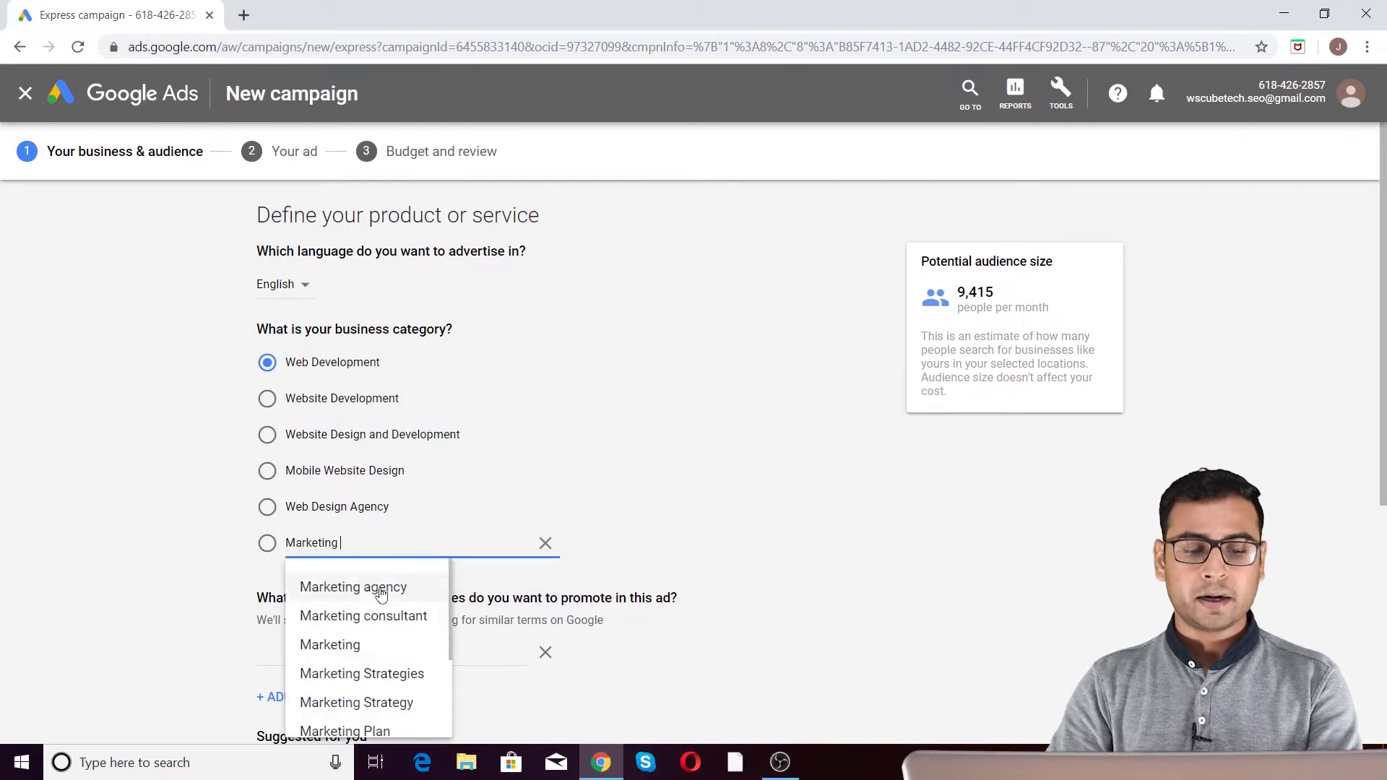
left_click(368, 588)
scroll(406, 396, "down", 3)
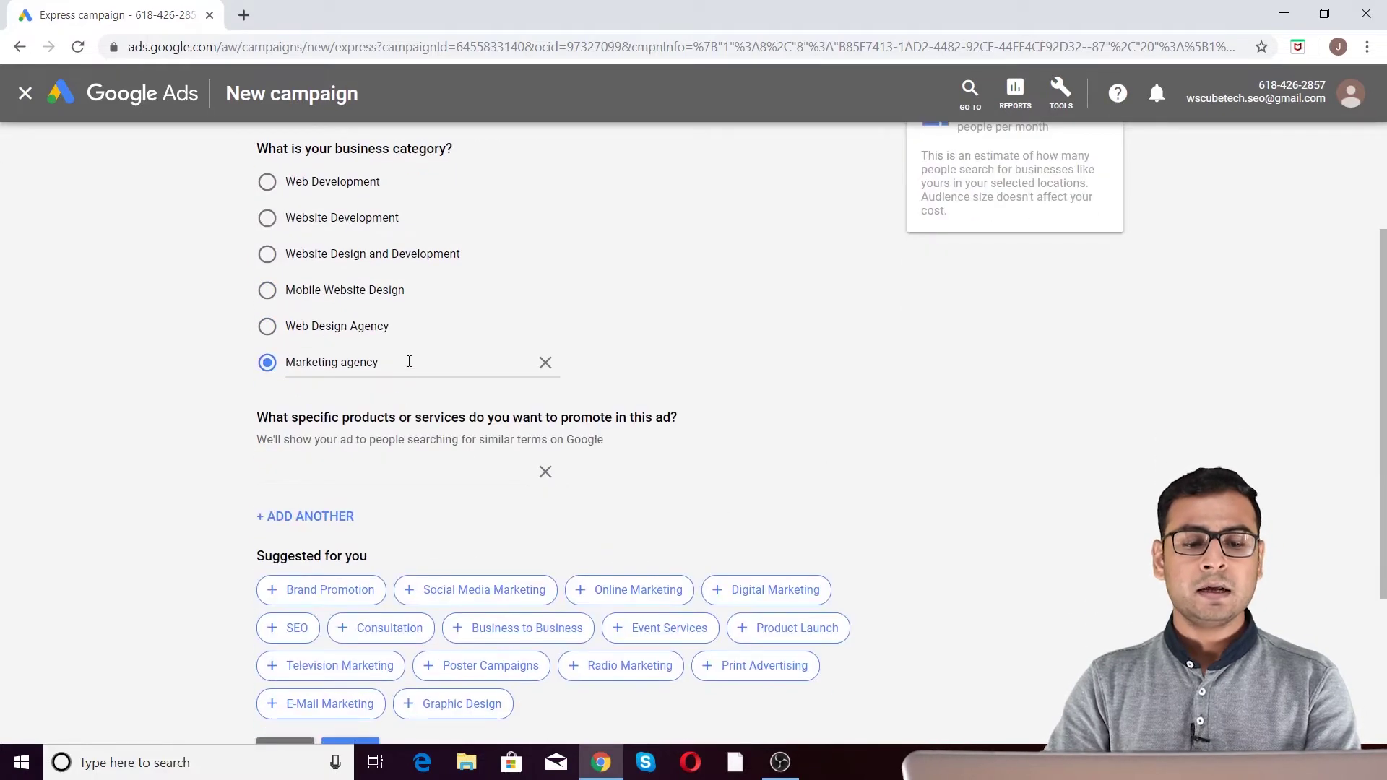
Step: Change the custom business category to Digital Marketing Agency
left_click(409, 361)
left_click_drag(409, 361, 297, 367)
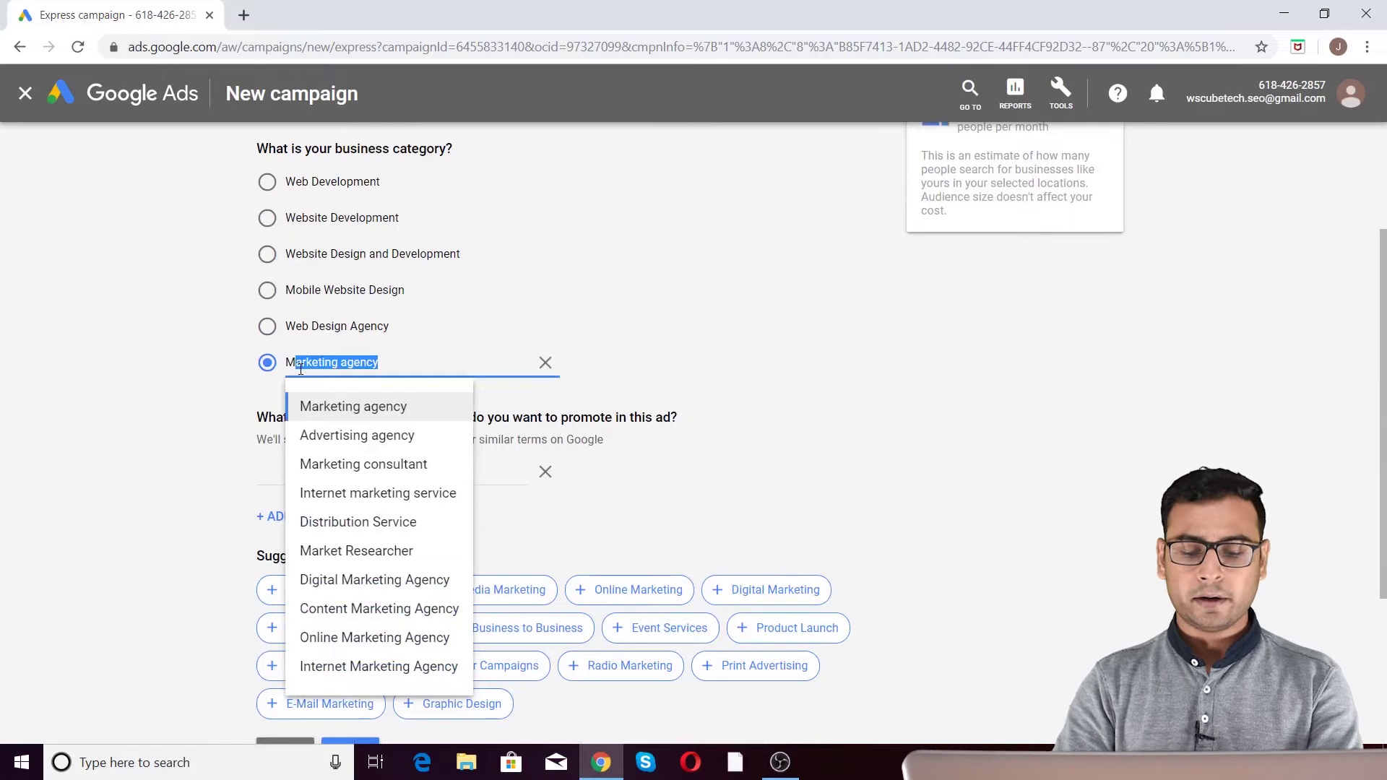
left_click(339, 585)
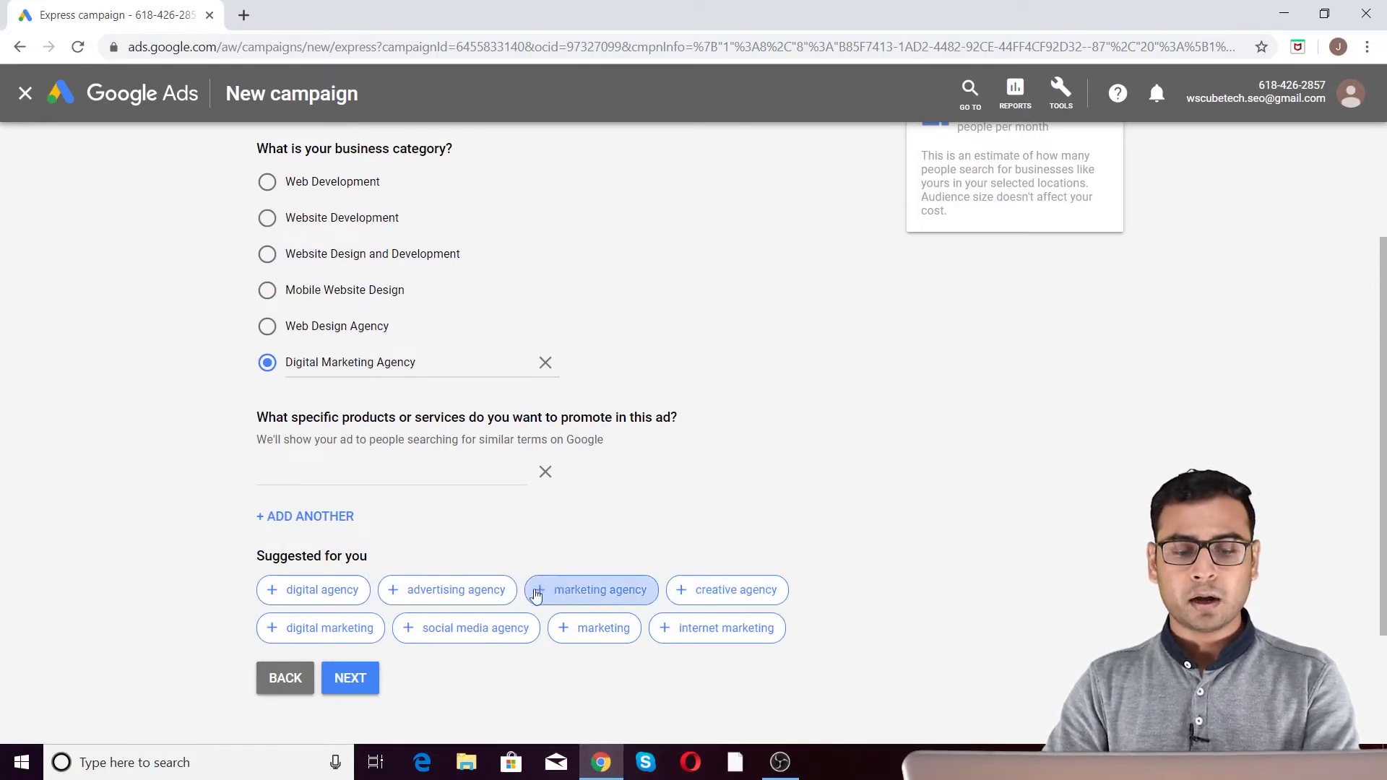
Step: Add the suggested services social media agency, internet marketing, digital marketing, advertising agency and creative agency to the ad
left_click(402, 635)
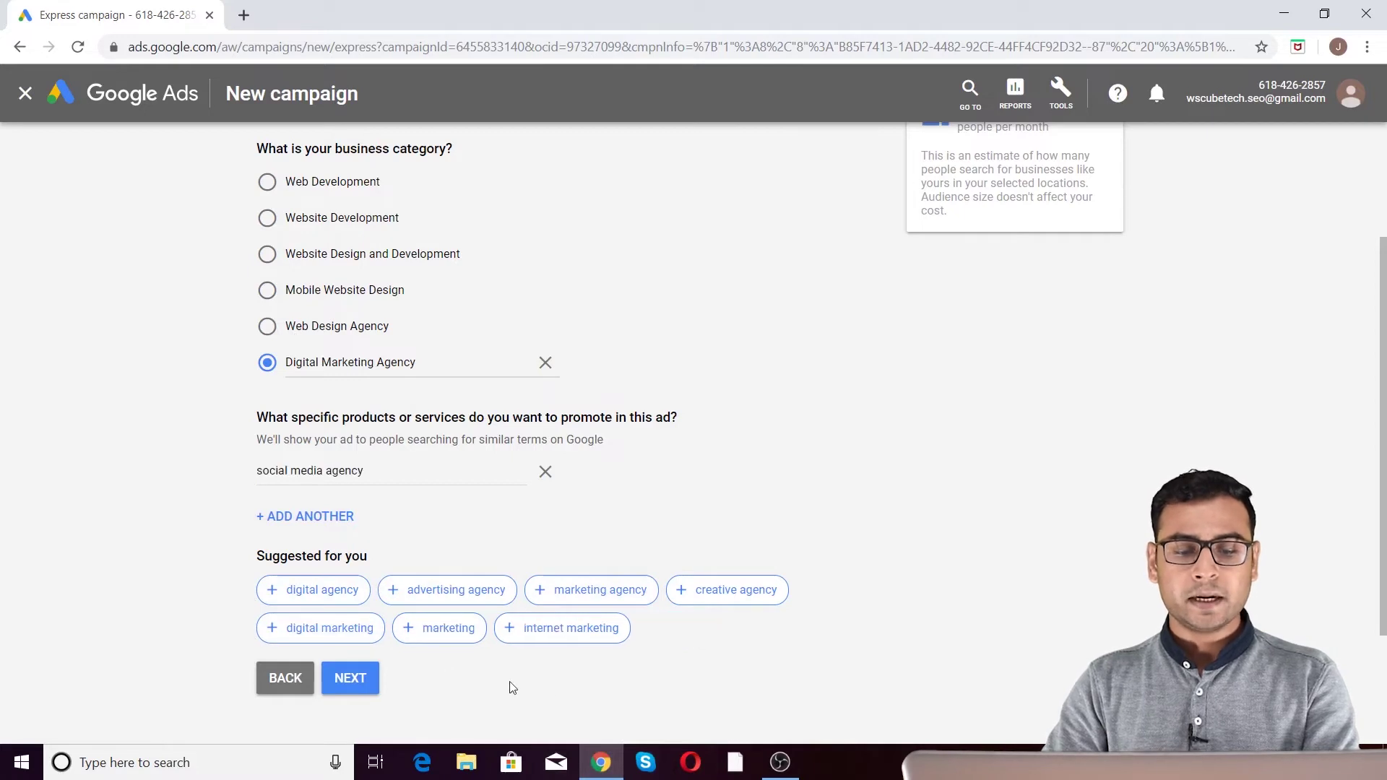
left_click(571, 640)
left_click(329, 667)
left_click(448, 668)
scroll(891, 564, "down", 1)
scroll(892, 564, "down", 1)
left_click(567, 538)
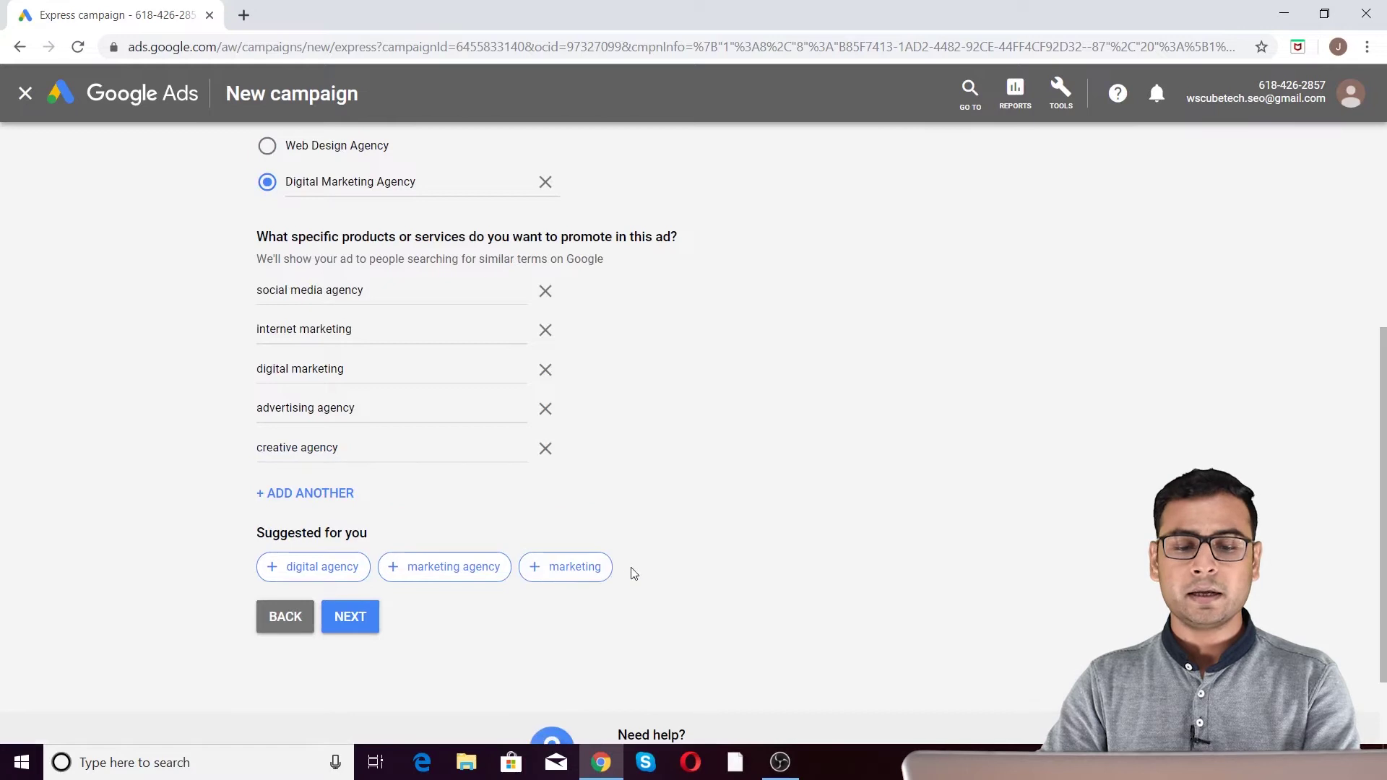
Step: Add the suggested services marketing agency and digital agency to the promoted services list
scroll(870, 543, "down", 2)
left_click(460, 466)
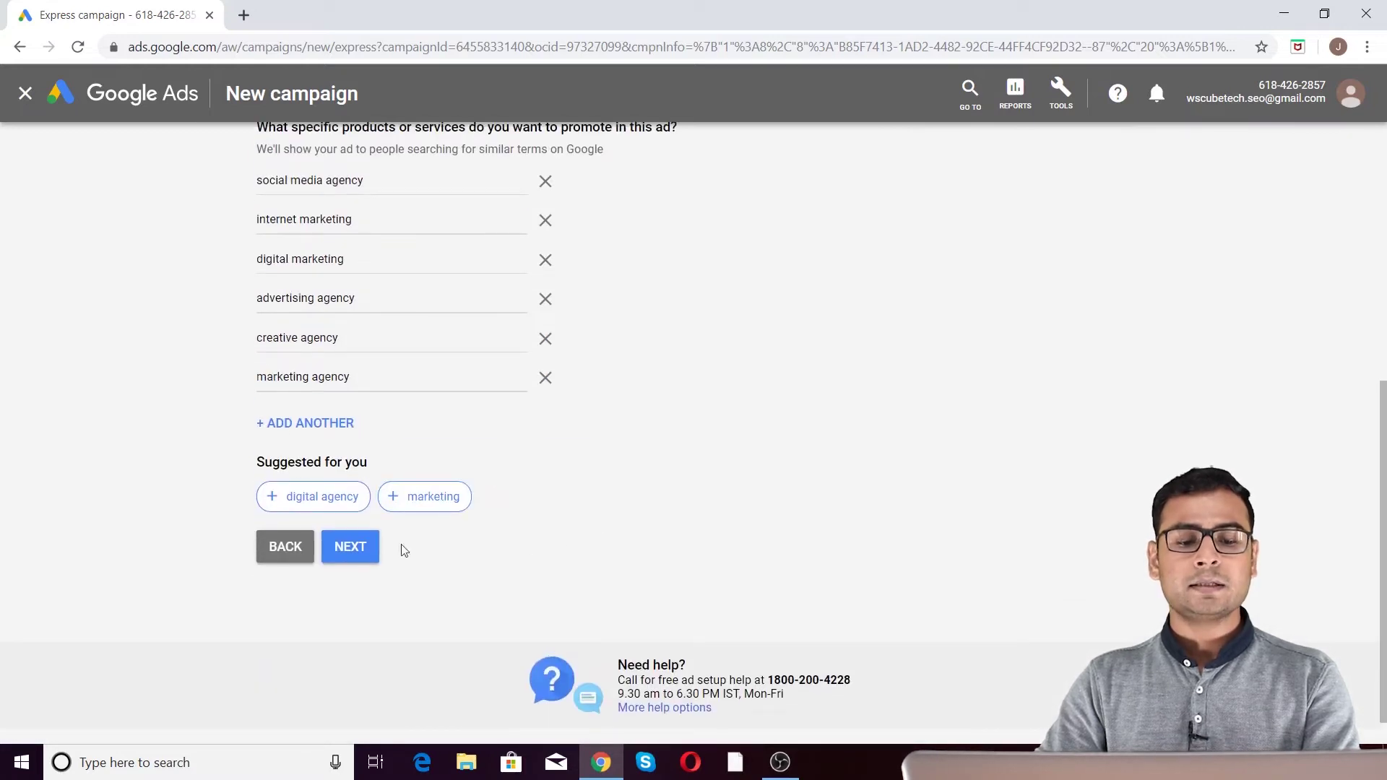
left_click(325, 497)
Step: Add a custom promoted service named Search Engine Optimization
left_click(347, 463)
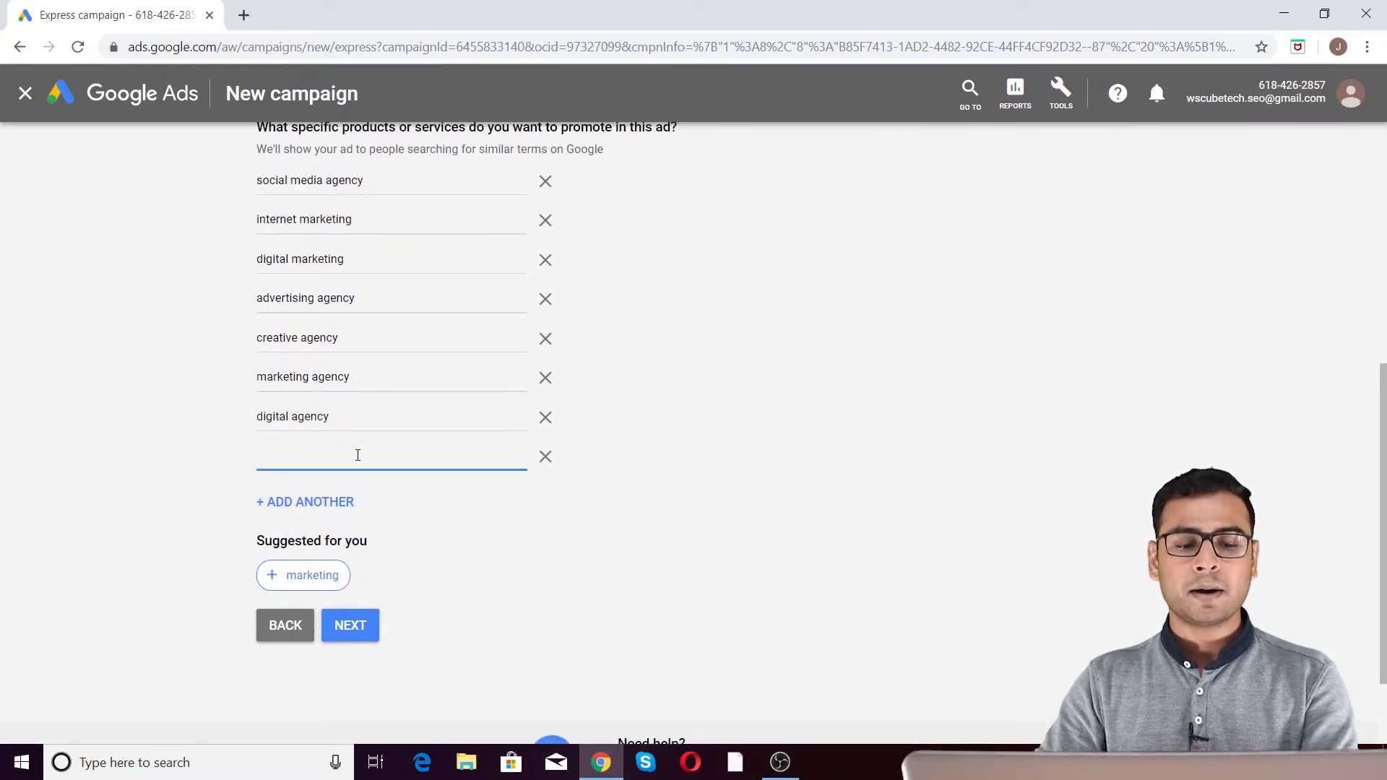
type("Ol")
key("BackSpace")
key("BackSpace")
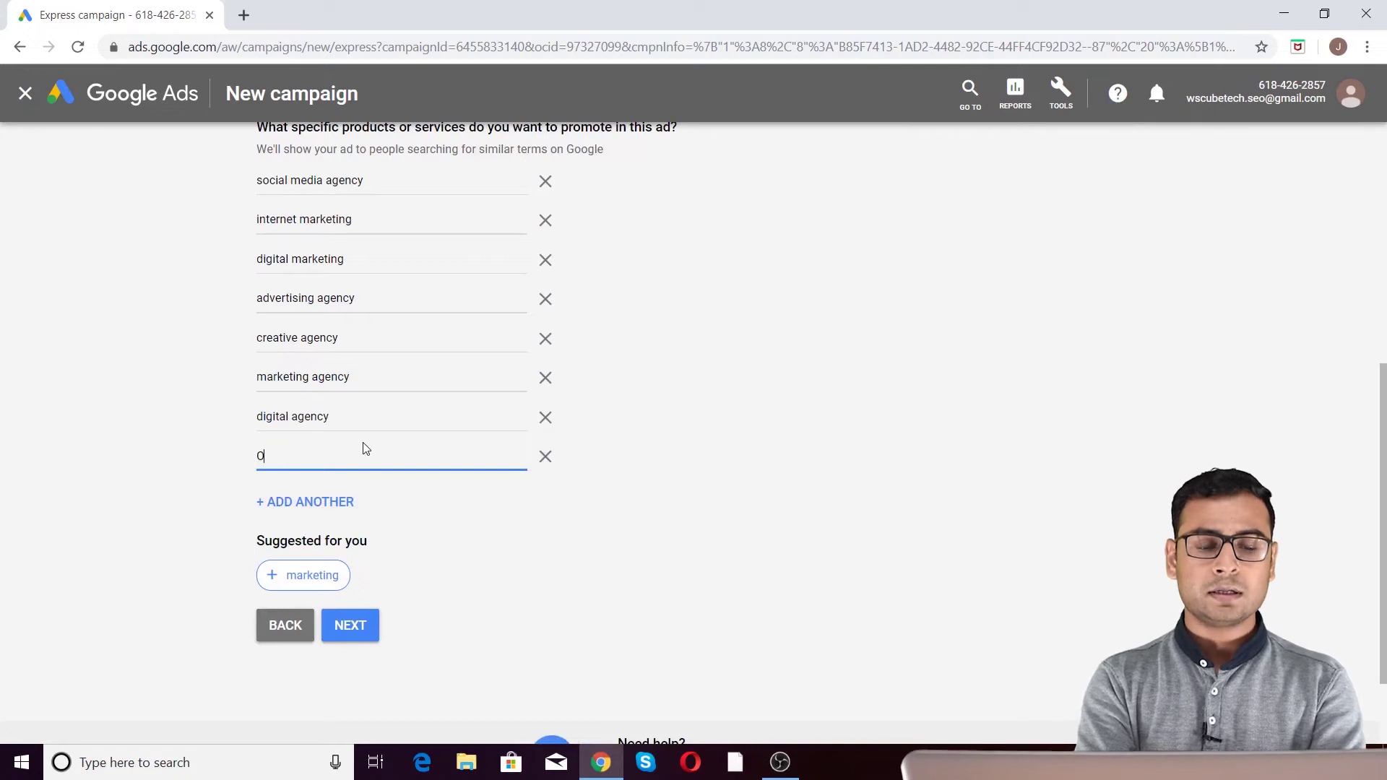
type("S")
type("earch Engine Optimization")
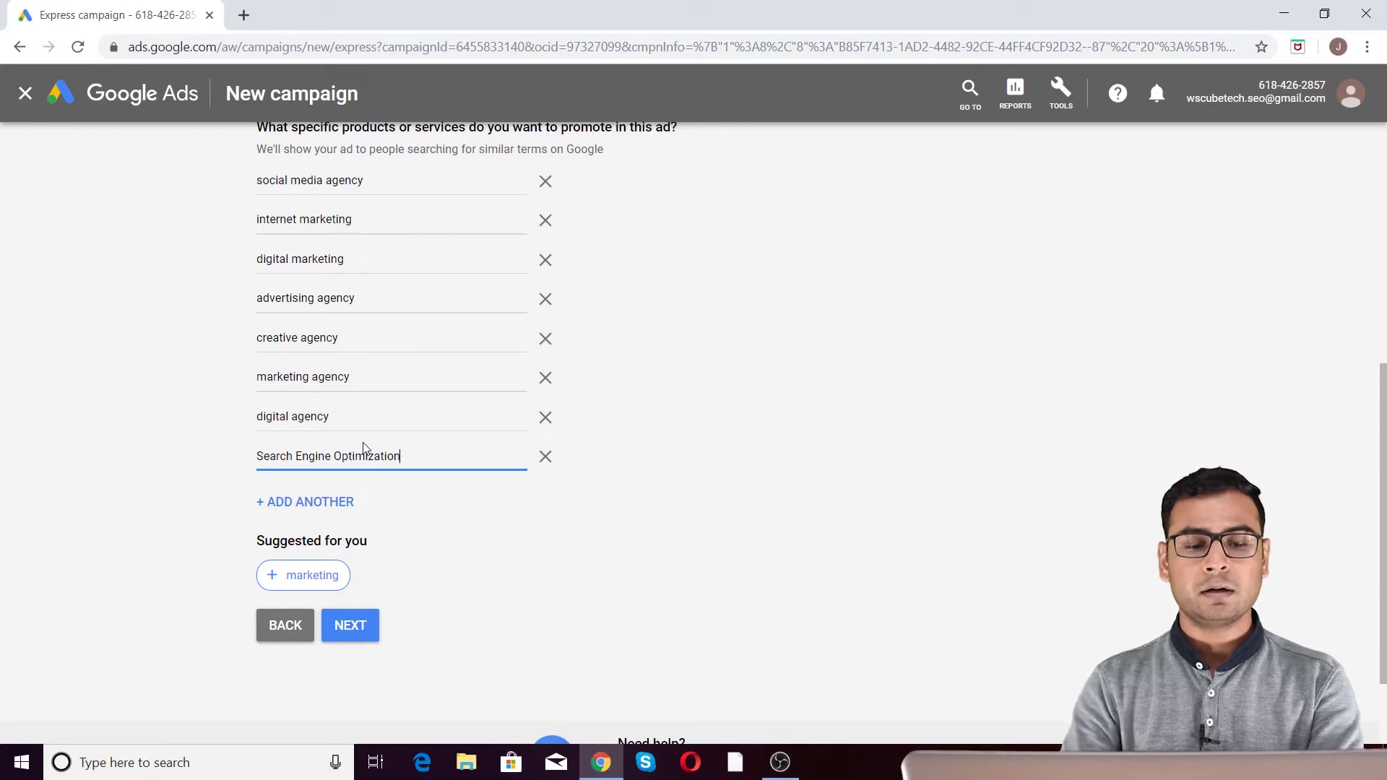
Step: Add another blank service line, review the category and services, and proceed to writing the ad
left_click(313, 503)
scroll(560, 474, "down", 3)
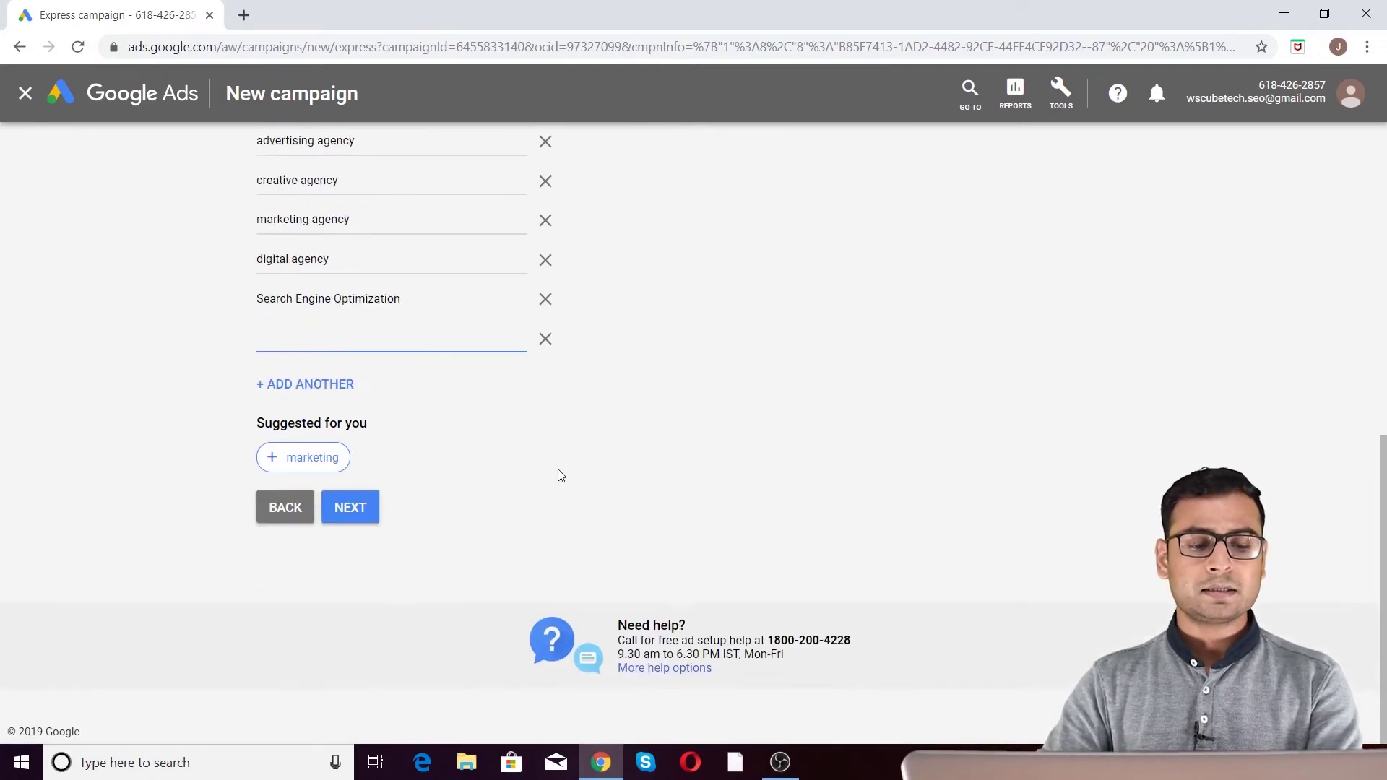
scroll(399, 390, "up", 6)
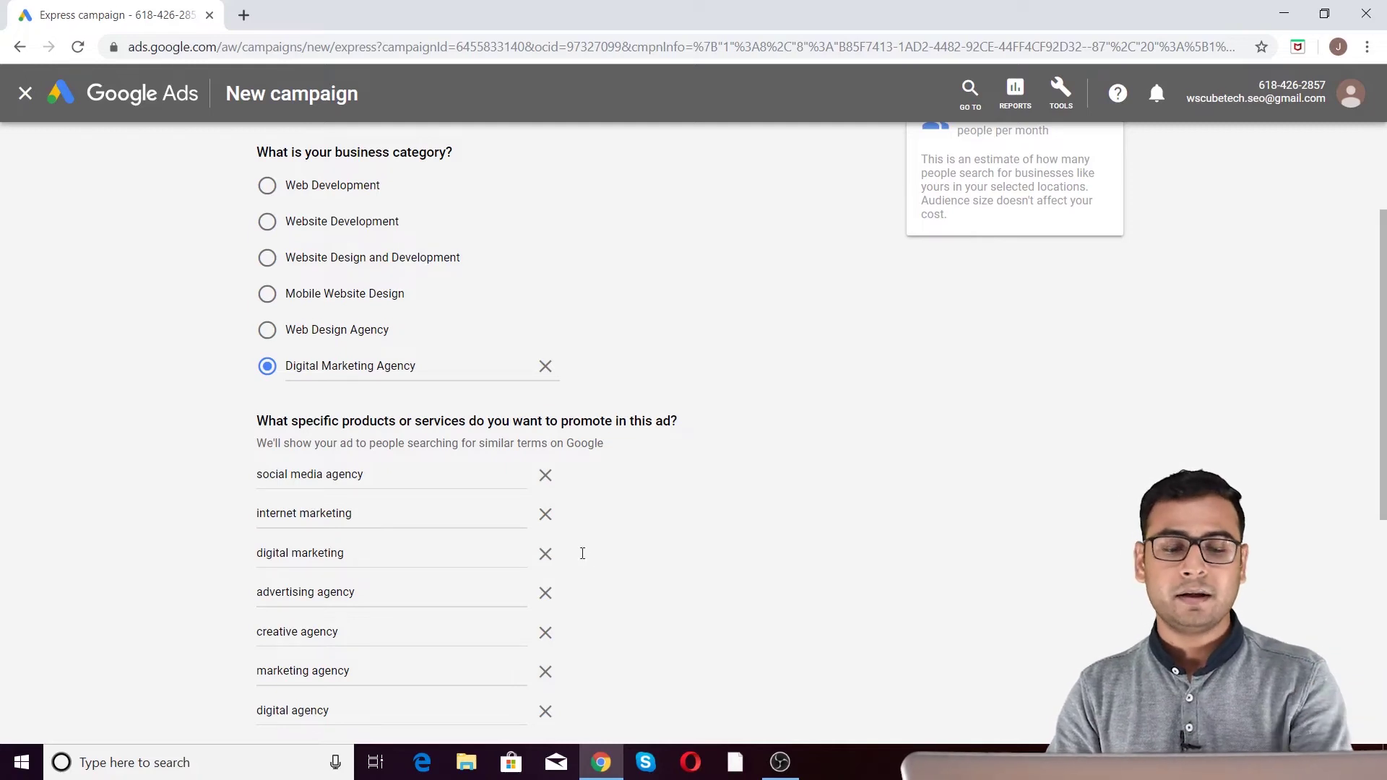
scroll(567, 580, "down", 6)
left_click(359, 511)
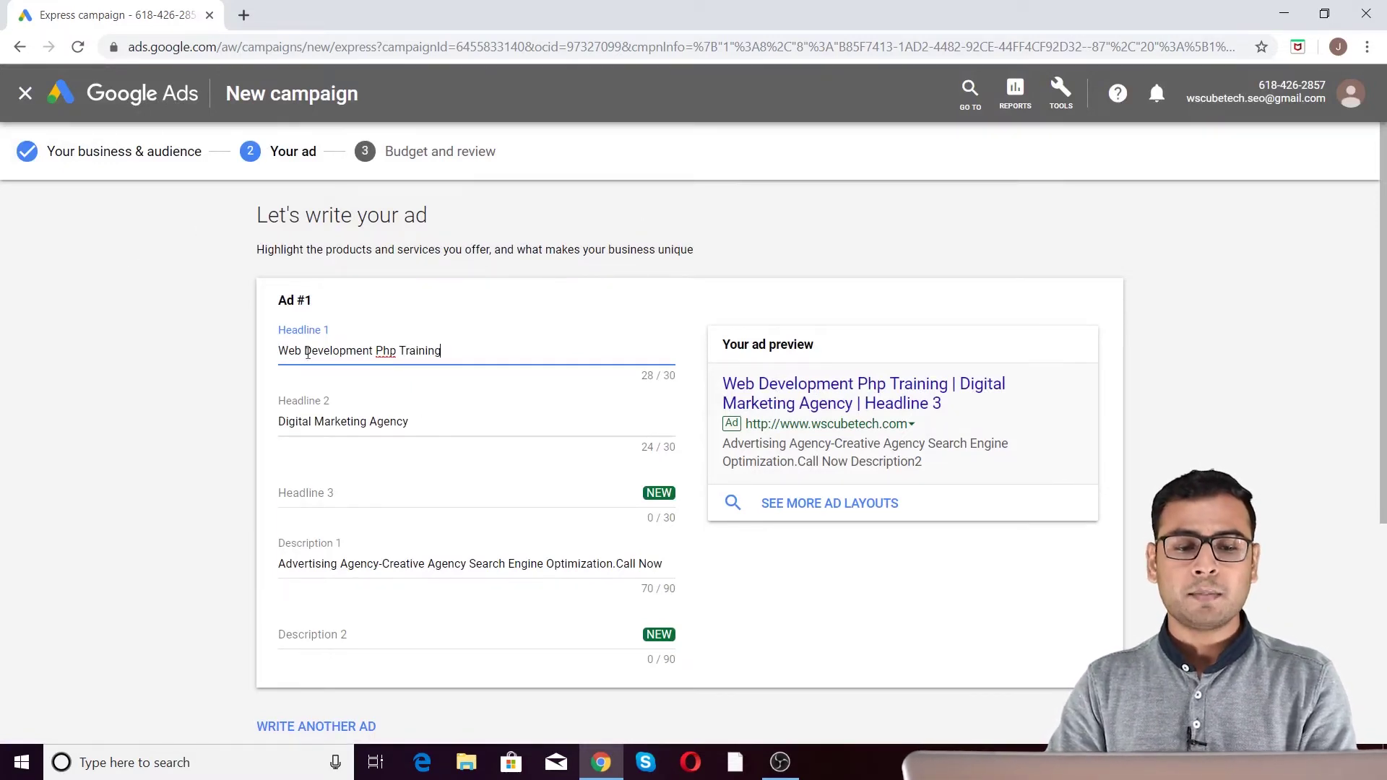
Step: Replace the prefilled Headline 1 of Ad #1 with "SEO,SMO PPC Training"
left_click_drag(287, 350, 481, 350)
left_click(528, 350)
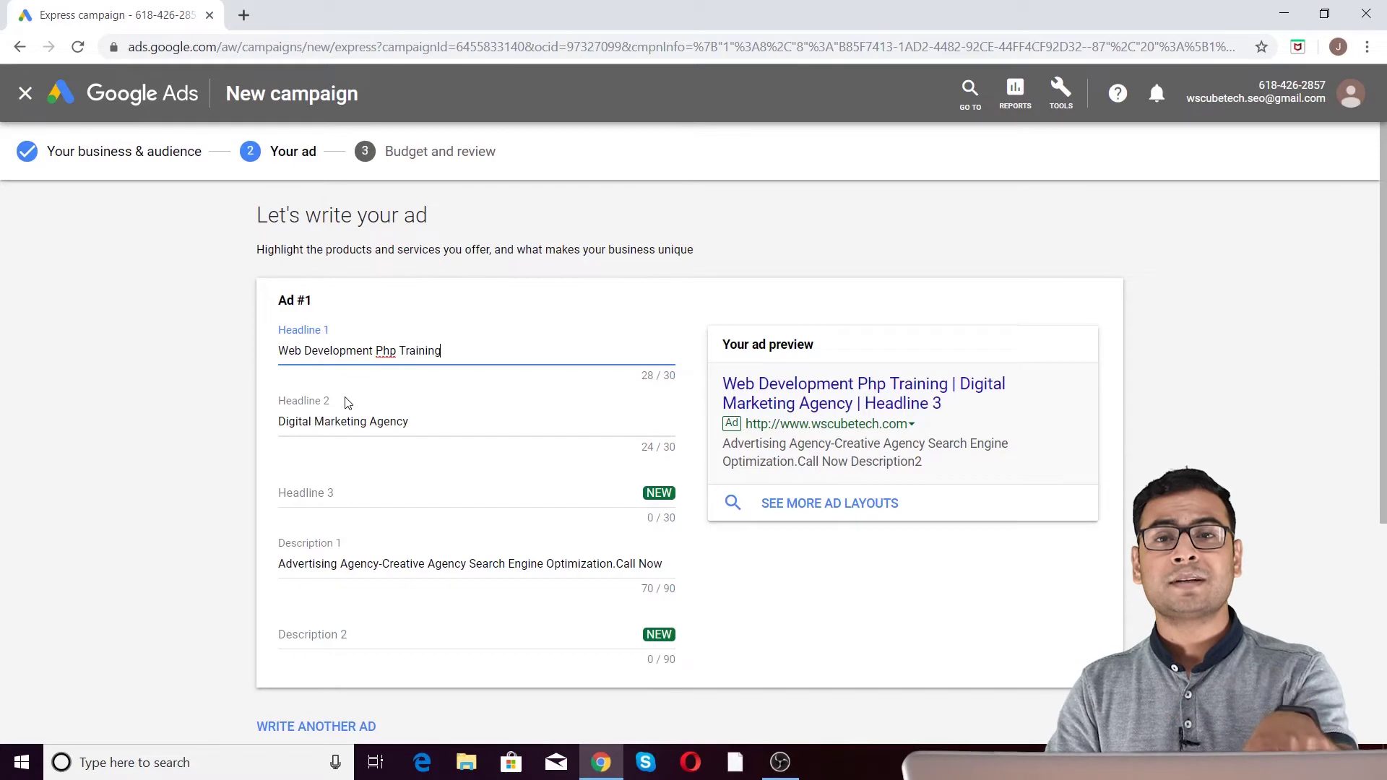
triple_click(274, 354)
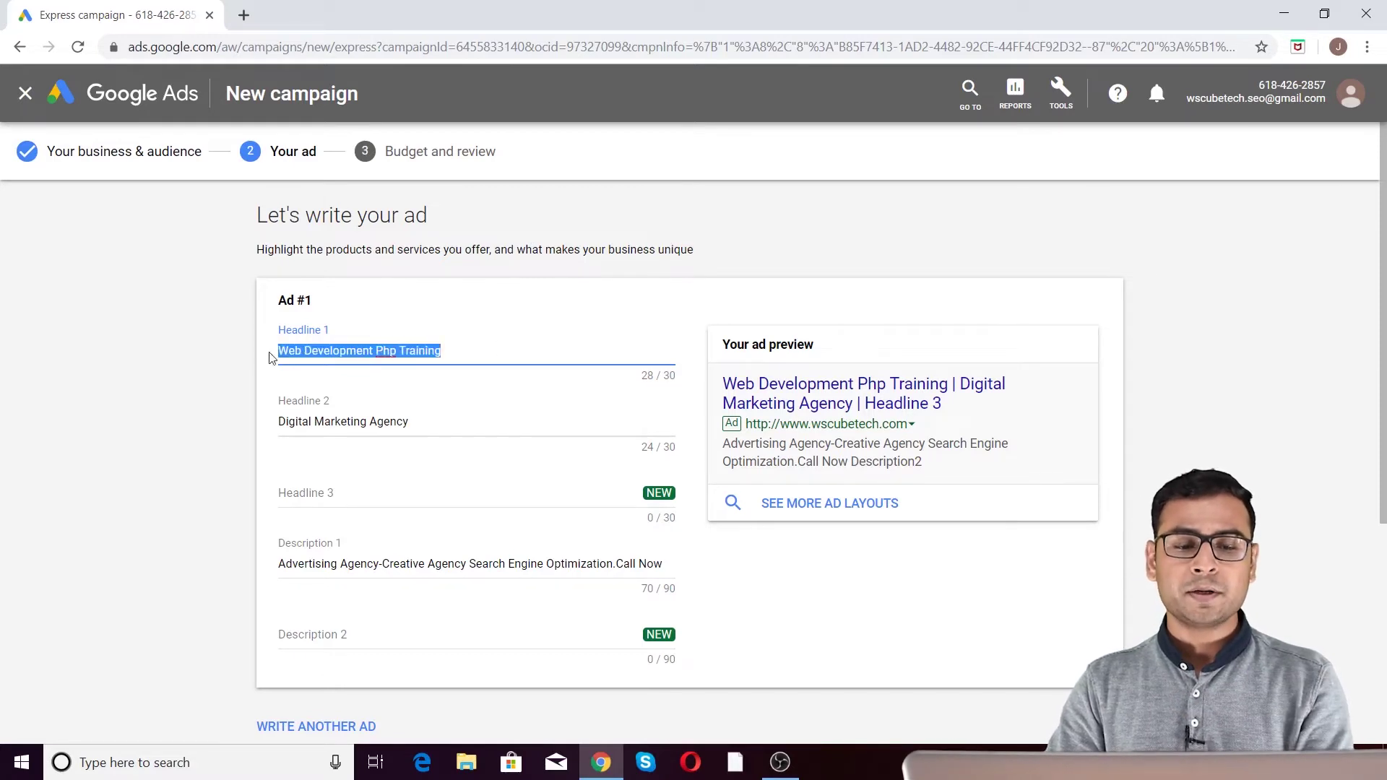
key("BackSpace")
type("Digita")
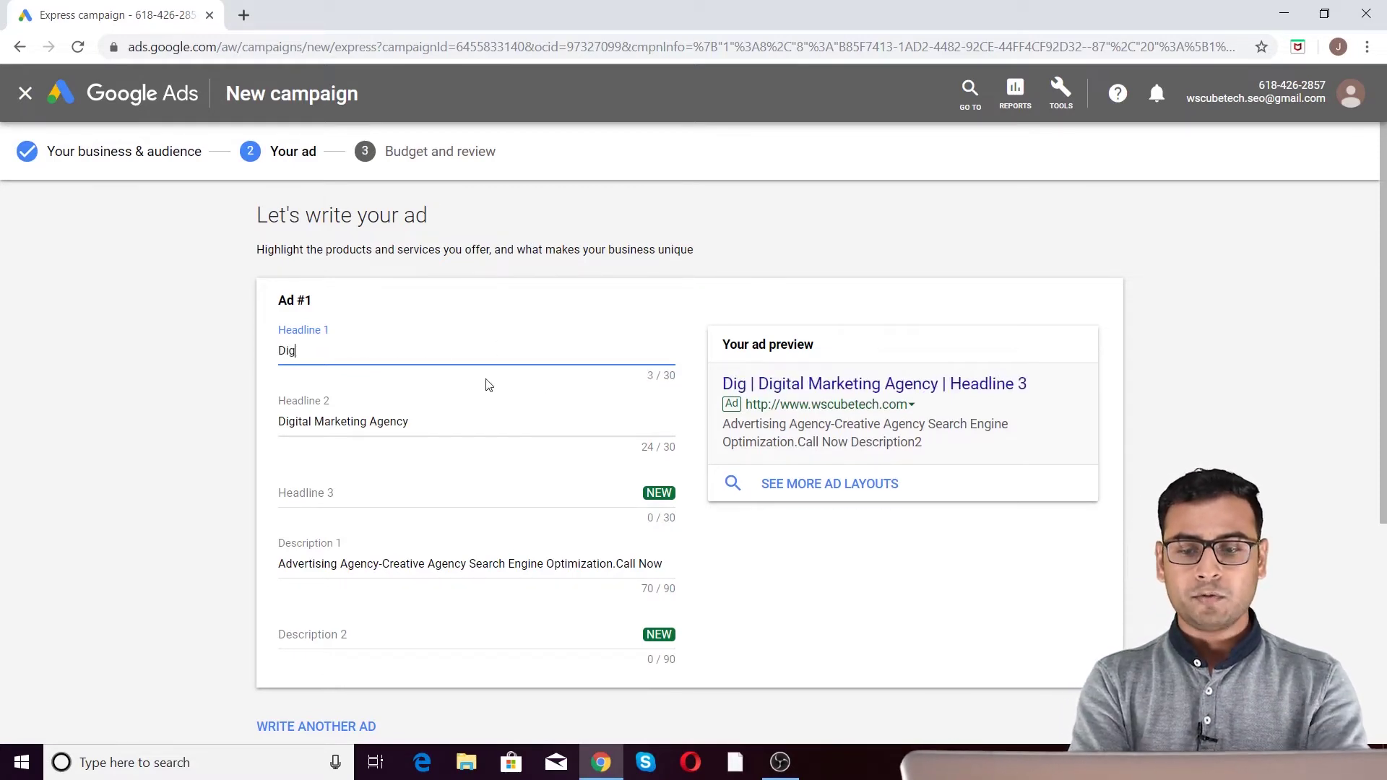
key("BackSpace")
key("BackSpace")
key("BackSpace")
key("BackSpace")
key("BackSpace")
key("BackSpace")
type("SE")
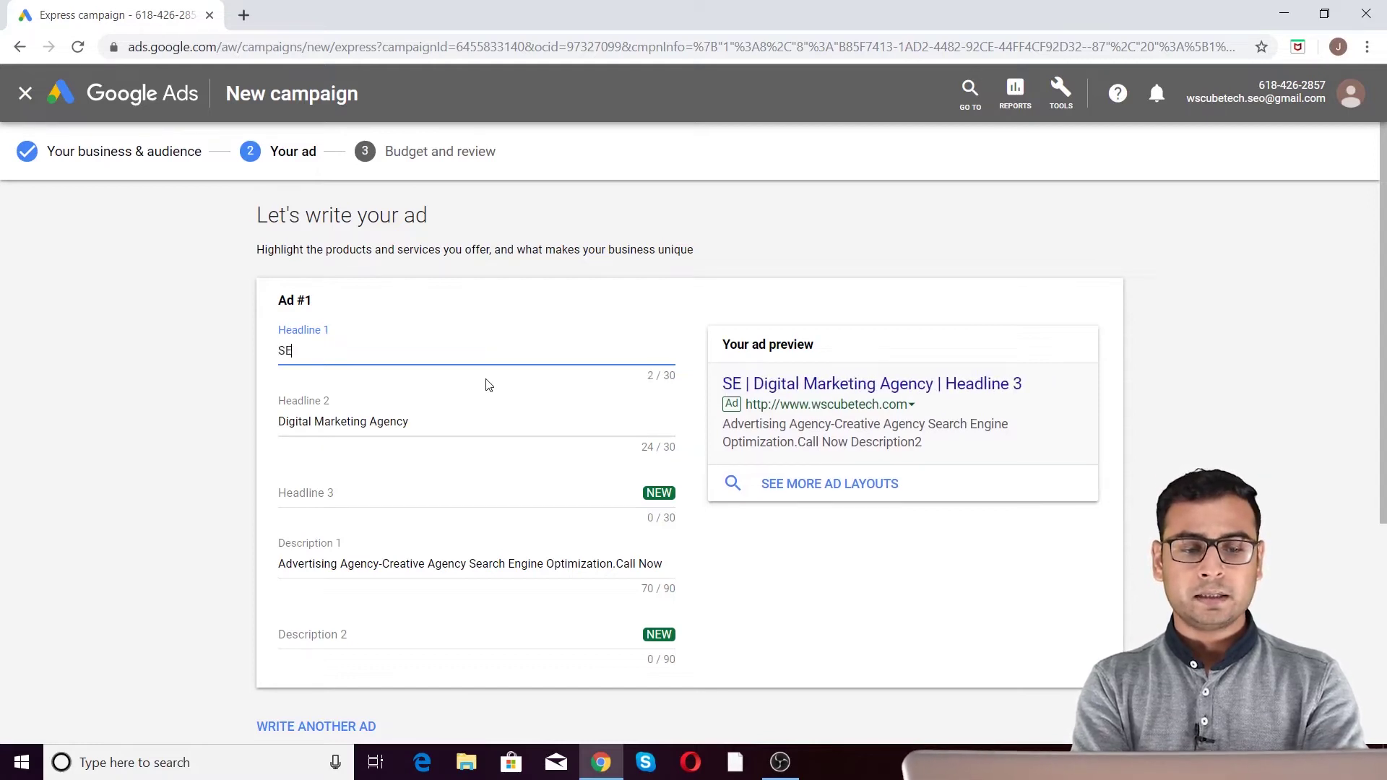
type("O,SMO")
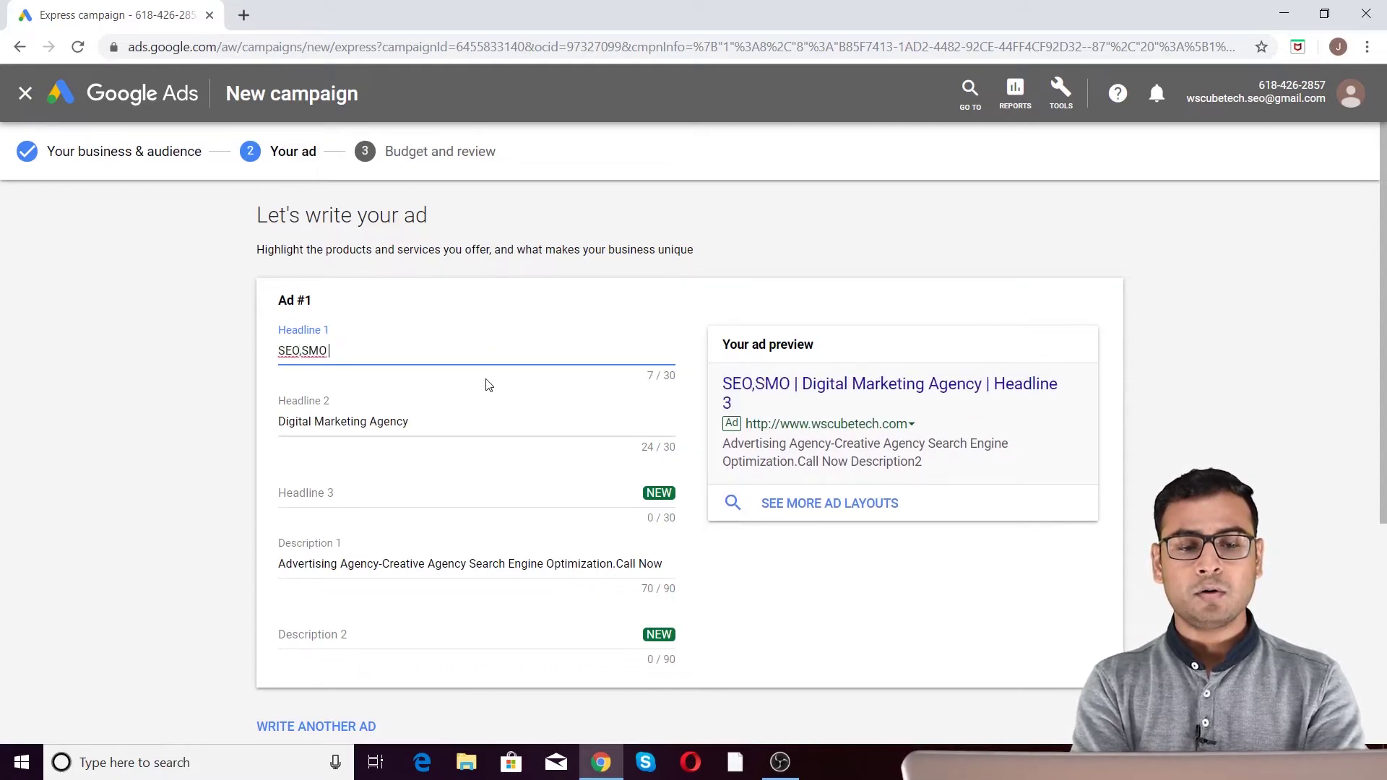
type(" PPC Trainign")
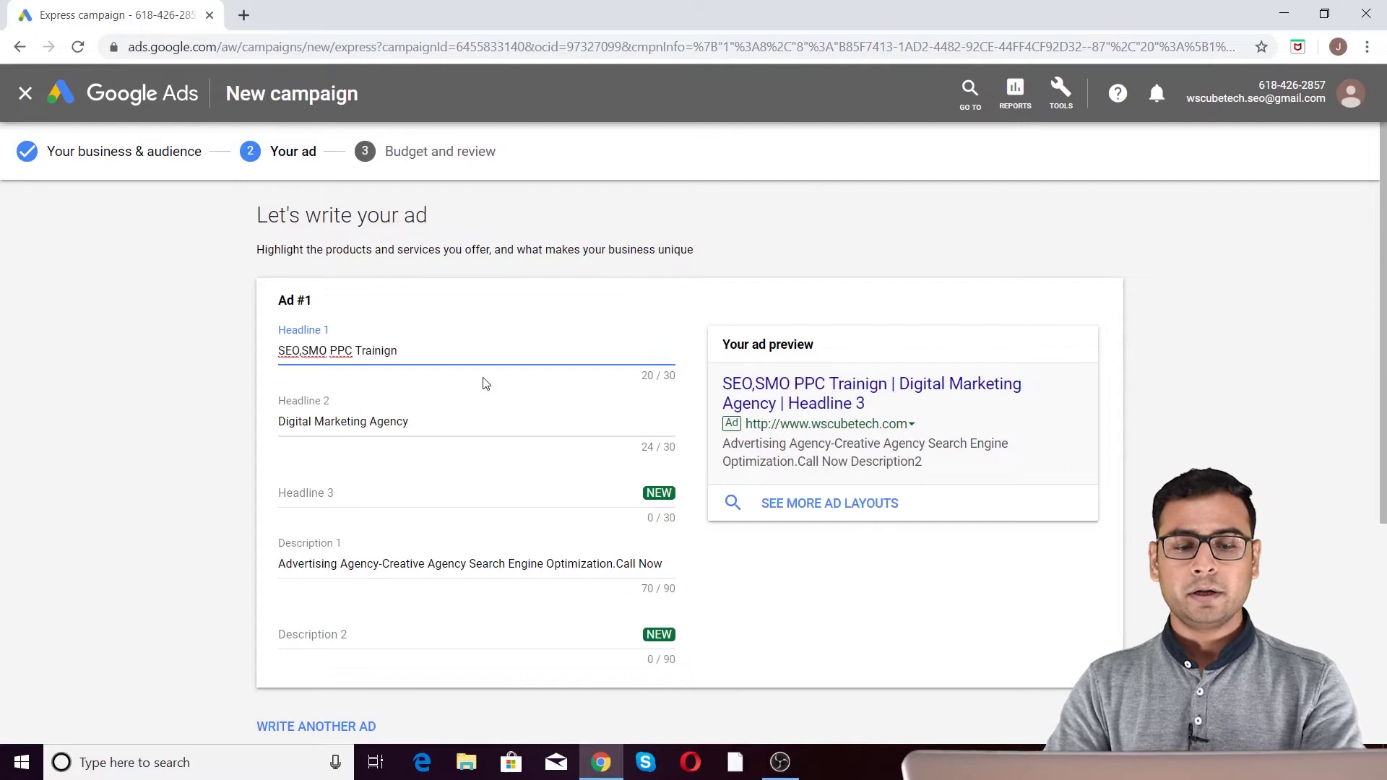
key("BackSpace")
key("BackSpace")
type("ng")
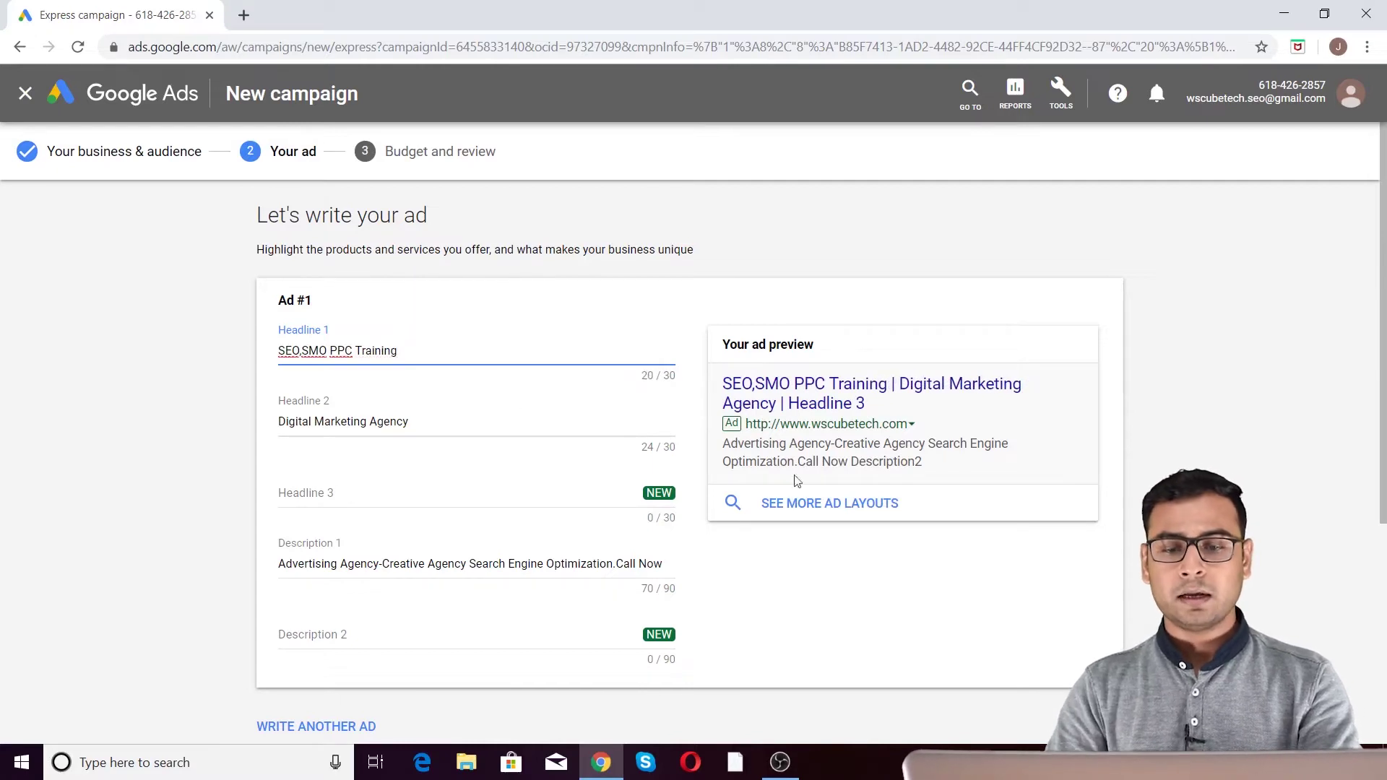
Step: Check the capitalization warning on Headline 1 and rewrite SMO as "Smo"
left_click(383, 419)
left_click(374, 521)
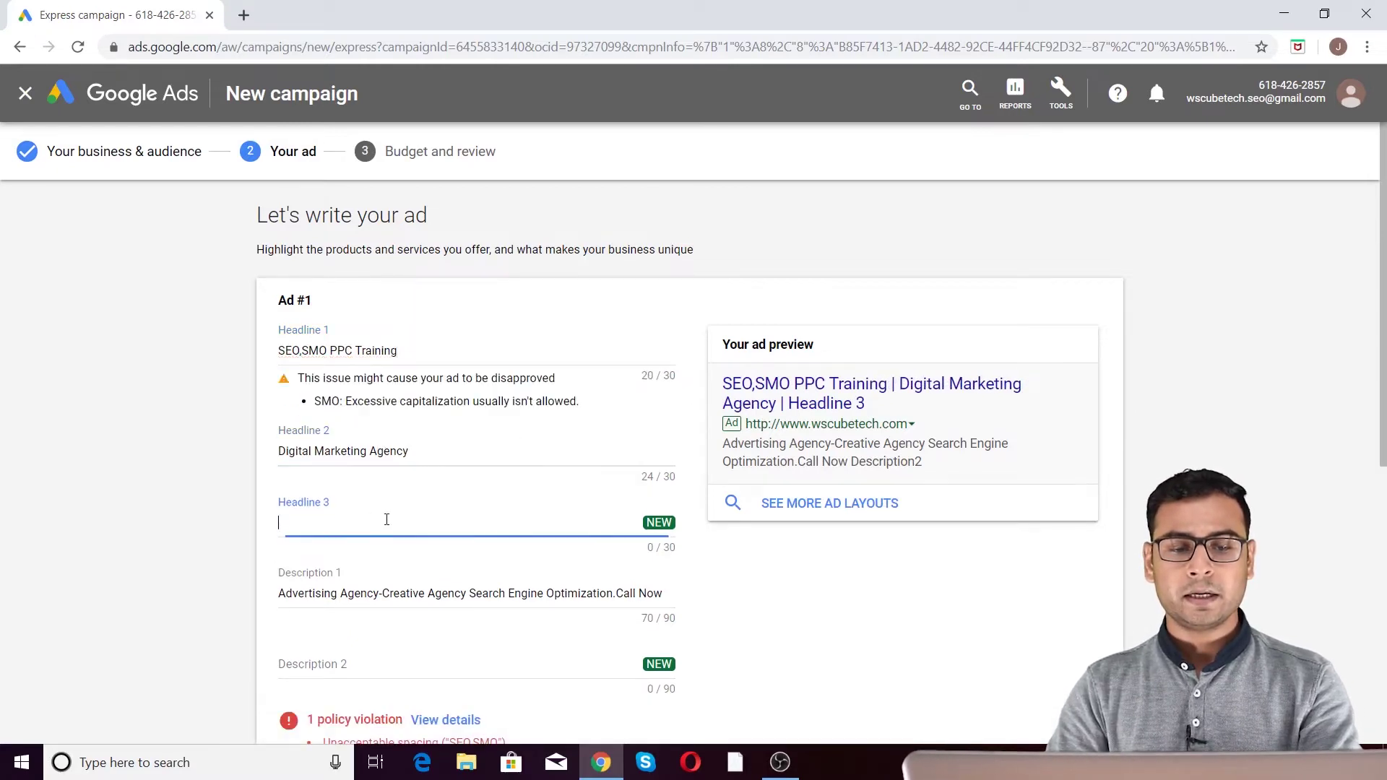
left_click(410, 350)
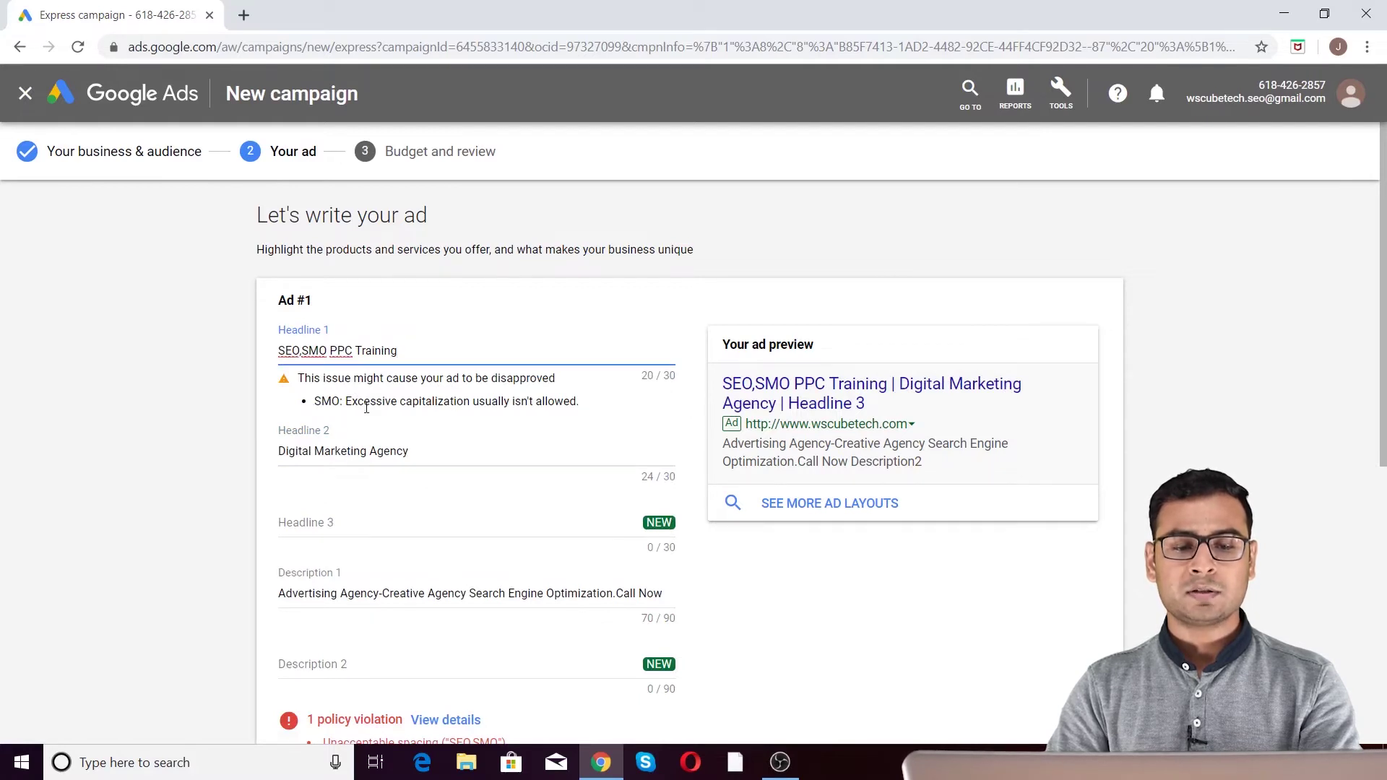
left_click_drag(392, 402, 442, 403)
left_click(327, 351)
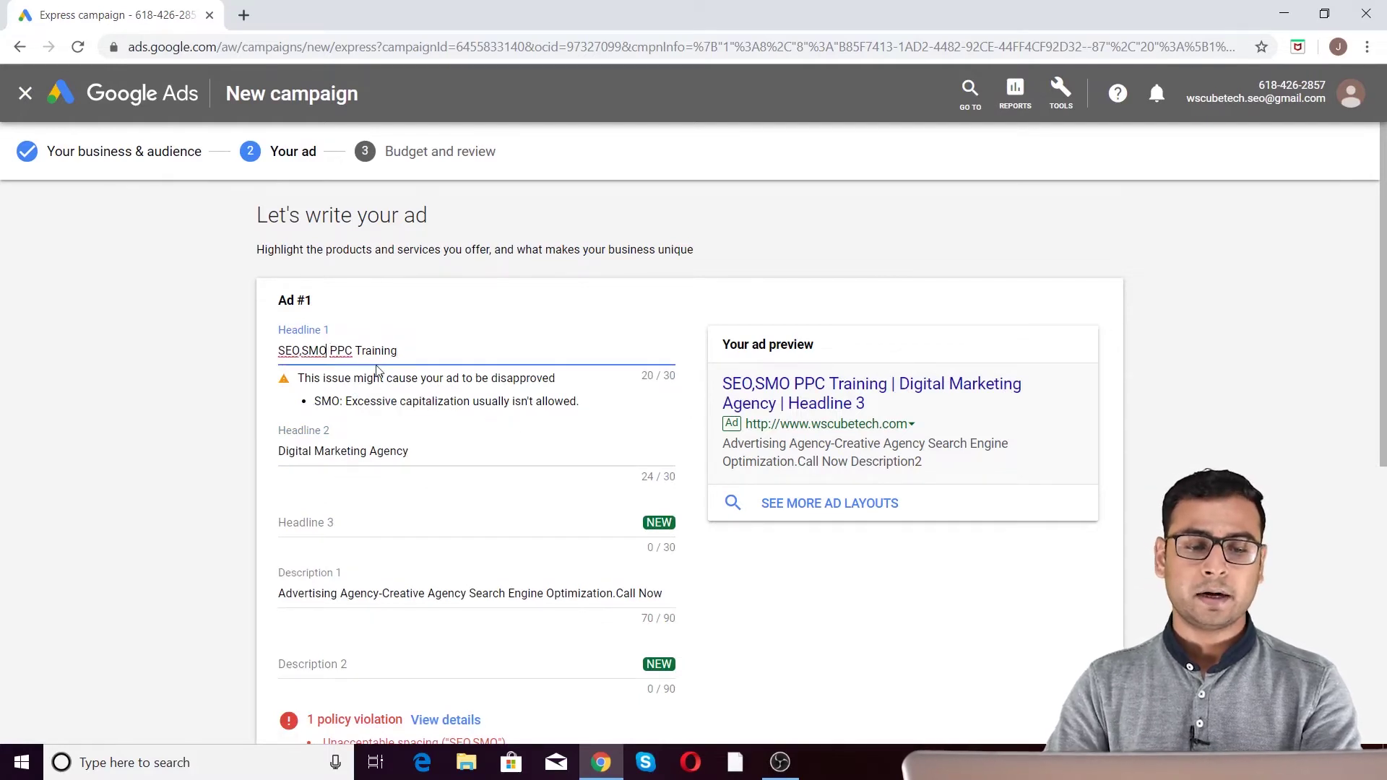
key("BackSpace")
key("BackSpace")
type("mo")
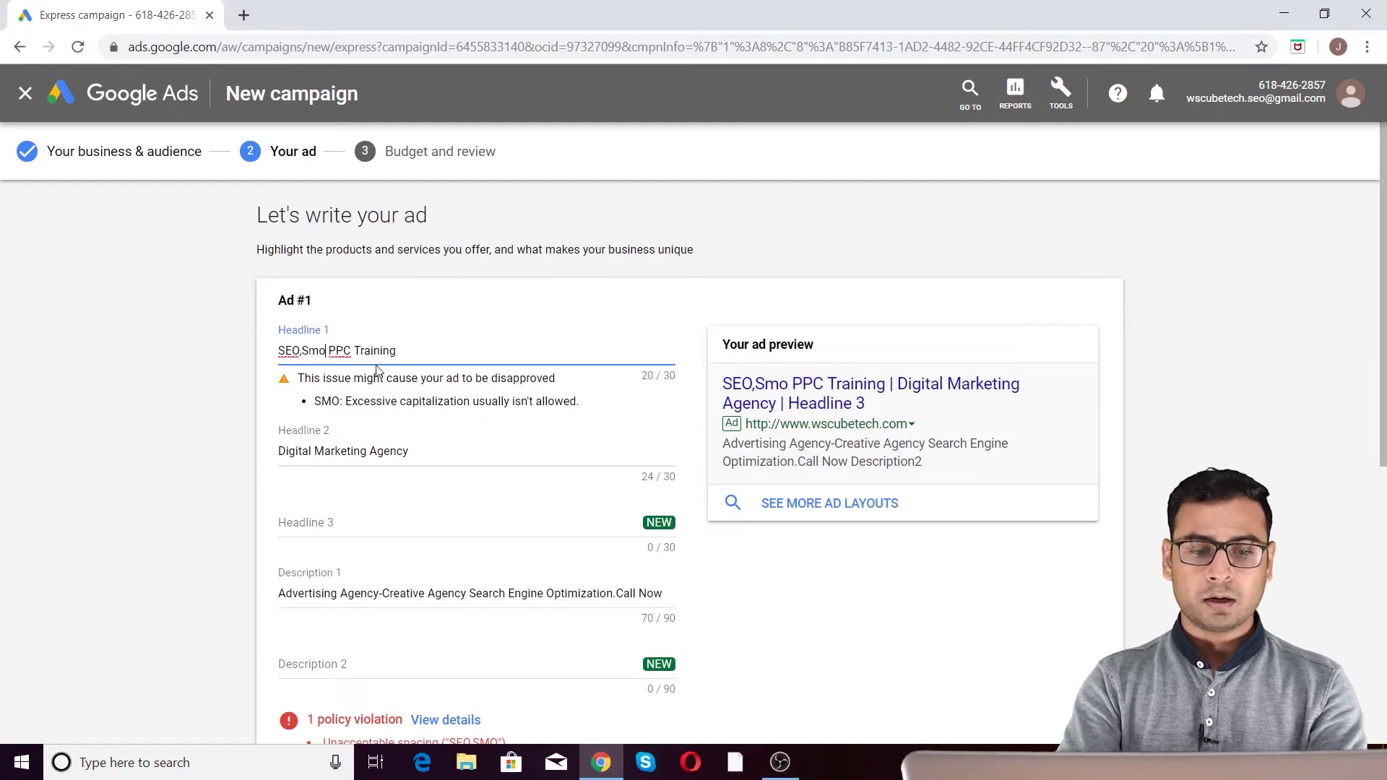
Step: Remove "Smo" from Headline 1 so that it reads "SEO, PPC Training"
key("BackSpace")
key("BackSpace")
key("BackSpace")
key("BackSpace")
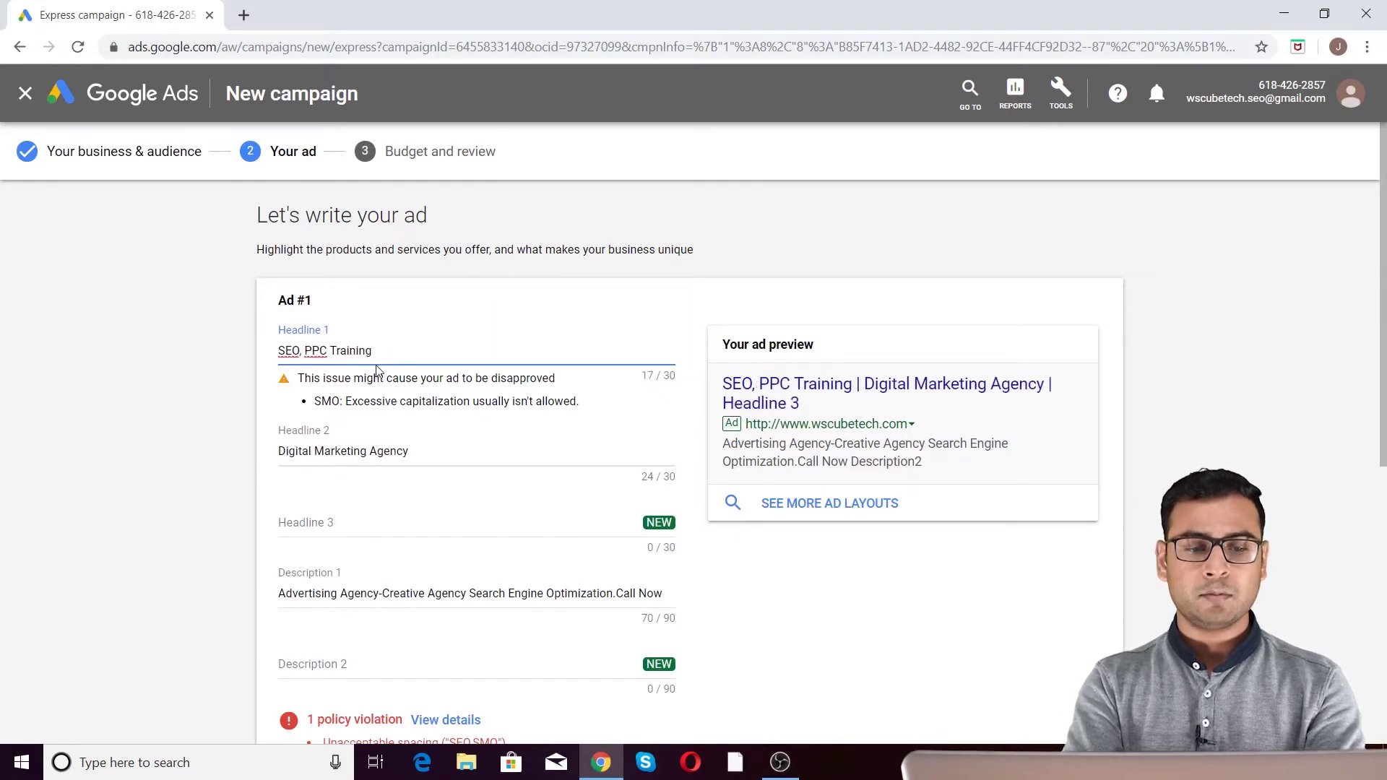
type(",")
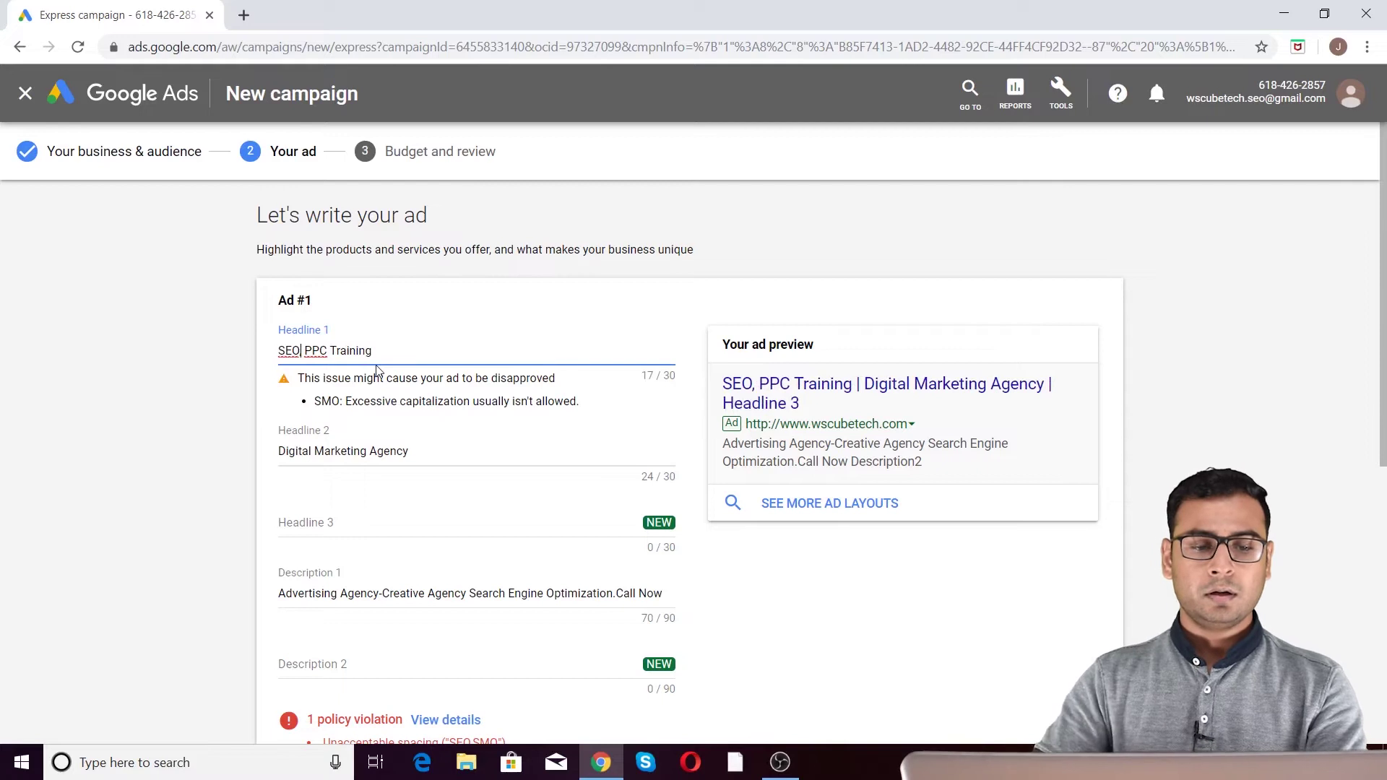
left_click(388, 396)
left_click(421, 417)
left_click(405, 354)
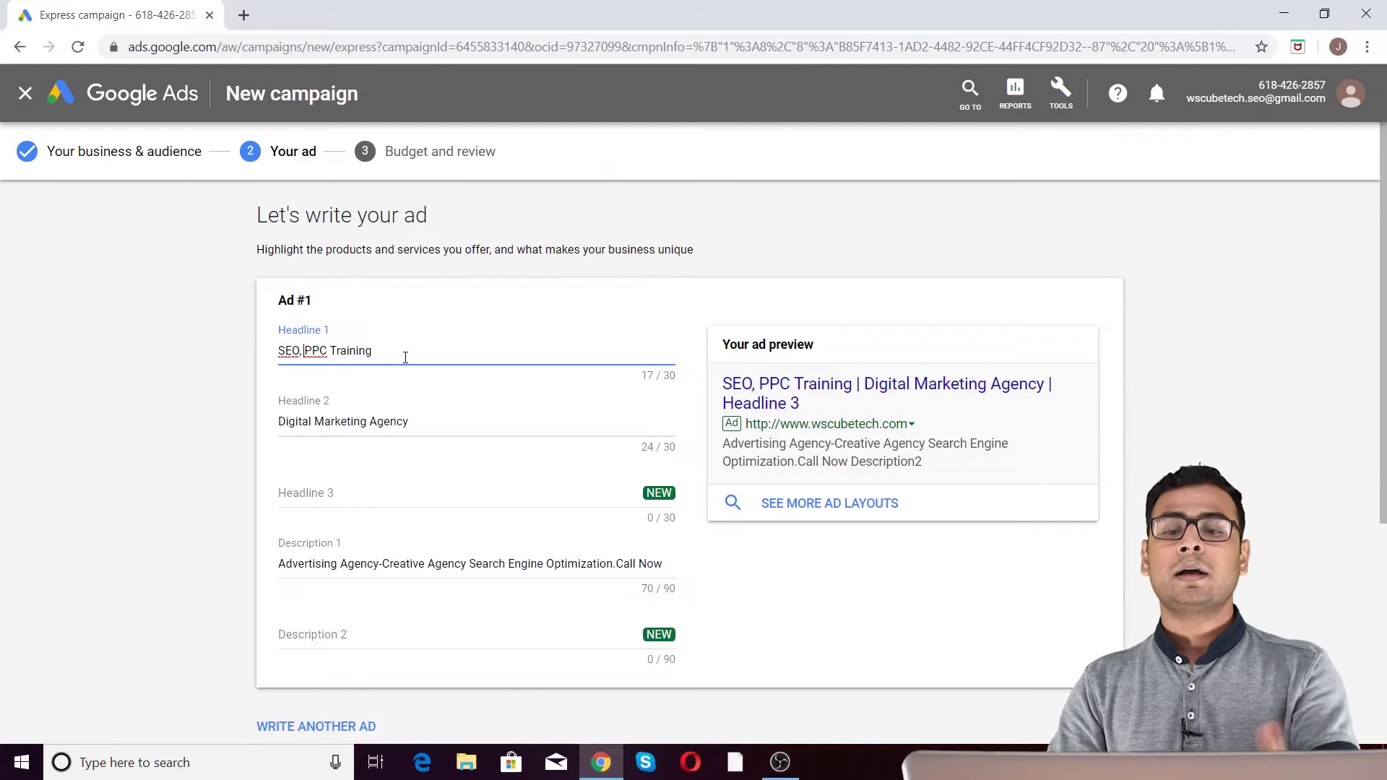
Step: Enter "Become Job Ready" as Headline 3 and change Headline 2 to "Digital Marketing Training"
left_click(393, 490)
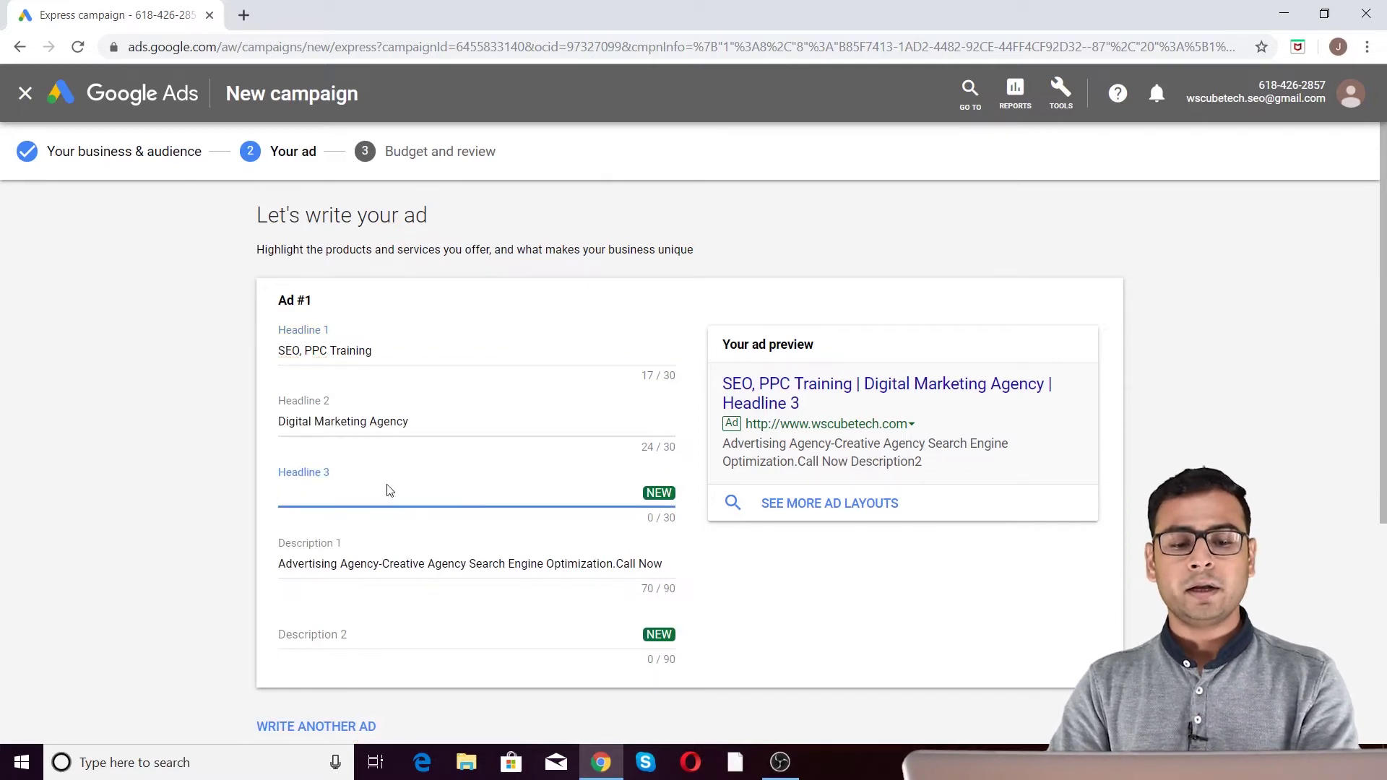
type("Become Job Ready")
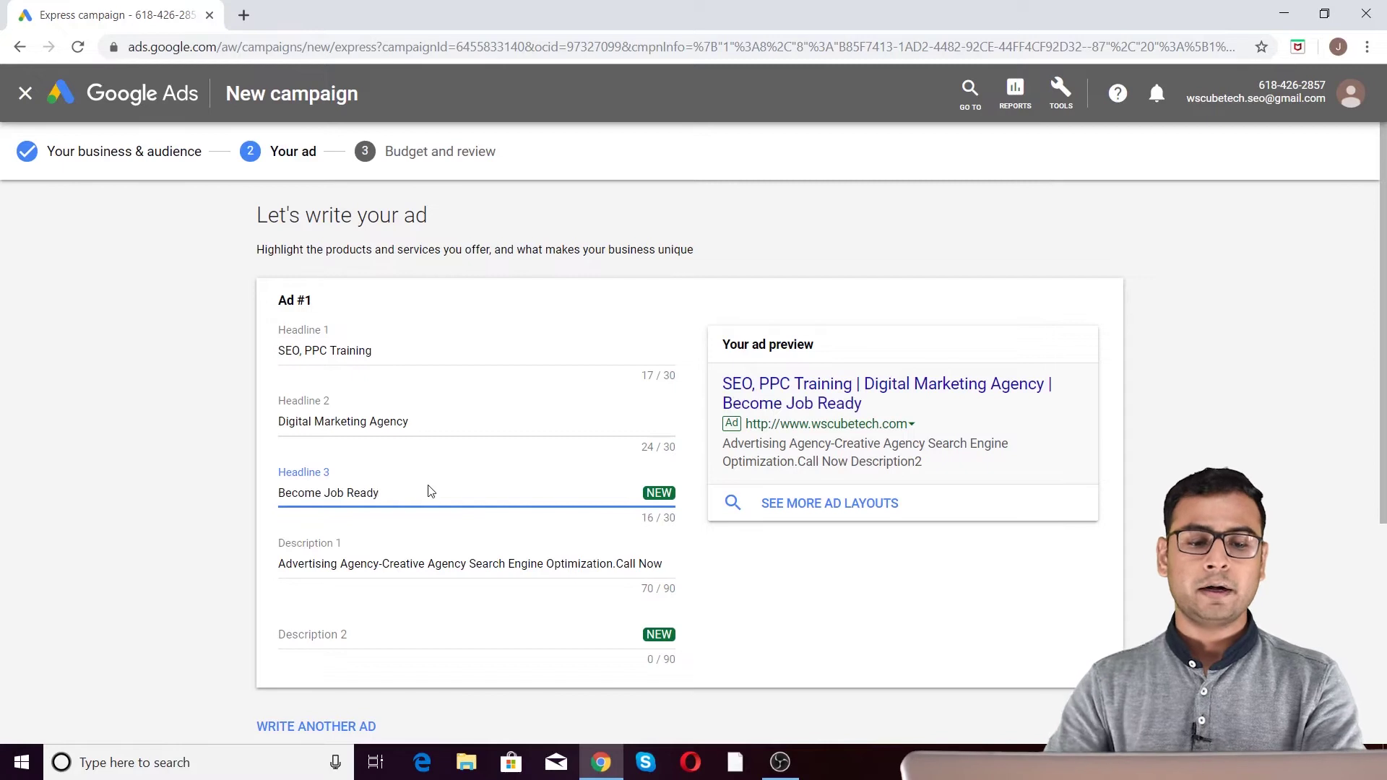
left_click(401, 422)
double_click(391, 423)
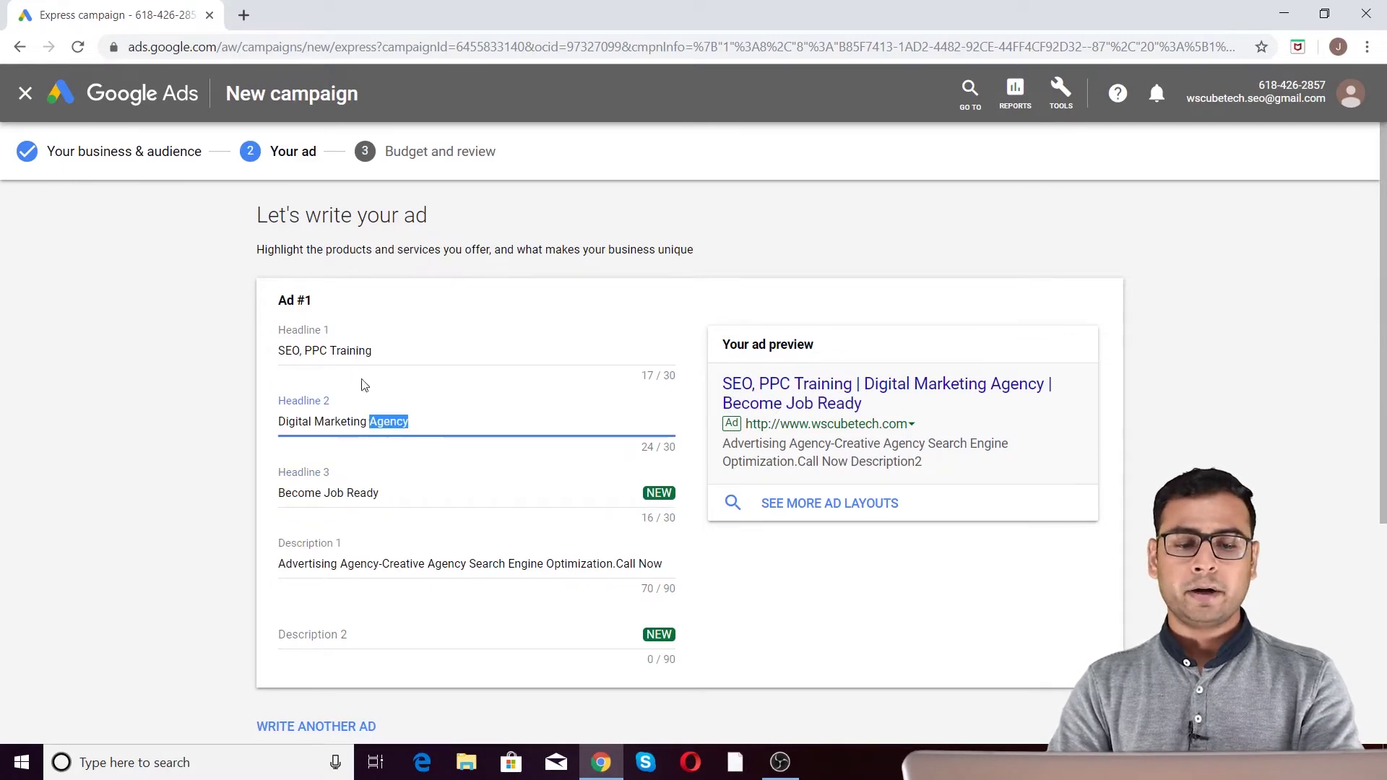
type("Training")
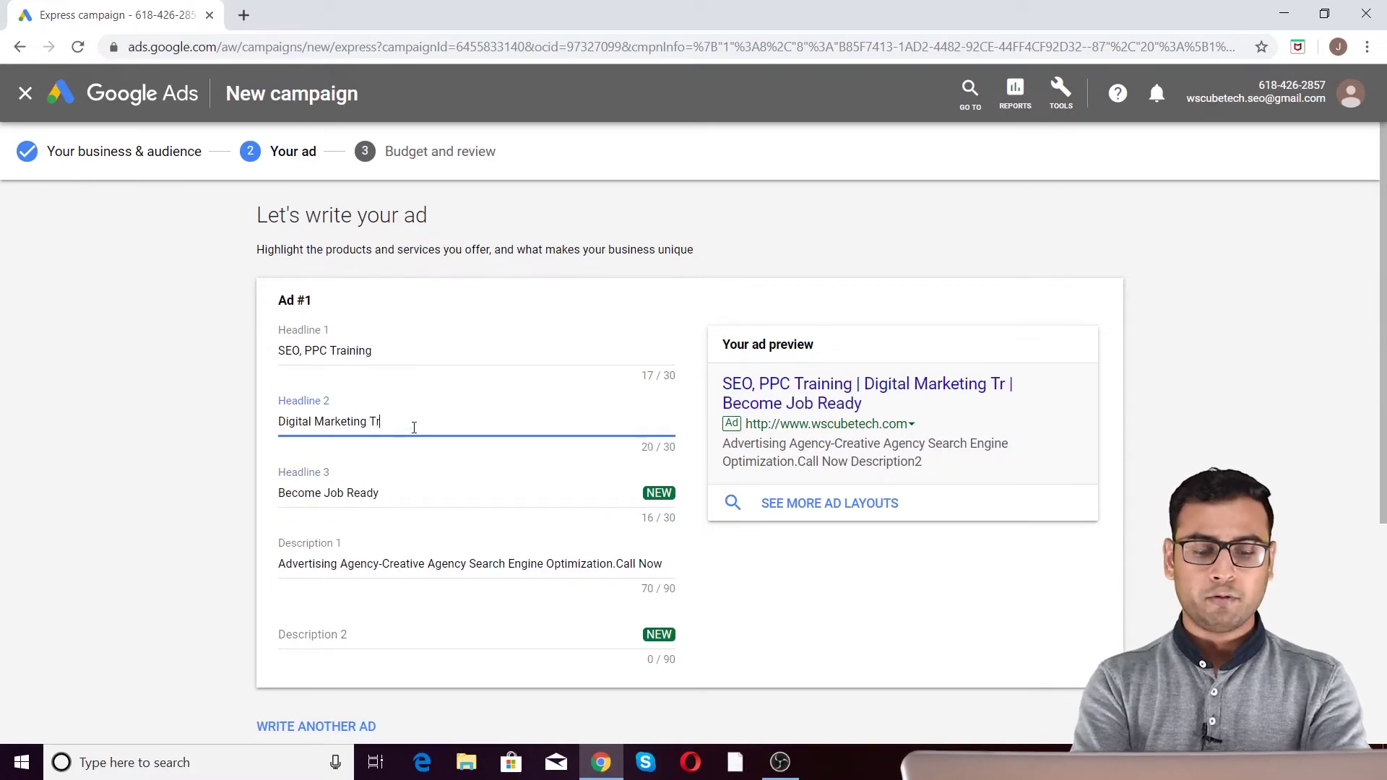
left_click(409, 492)
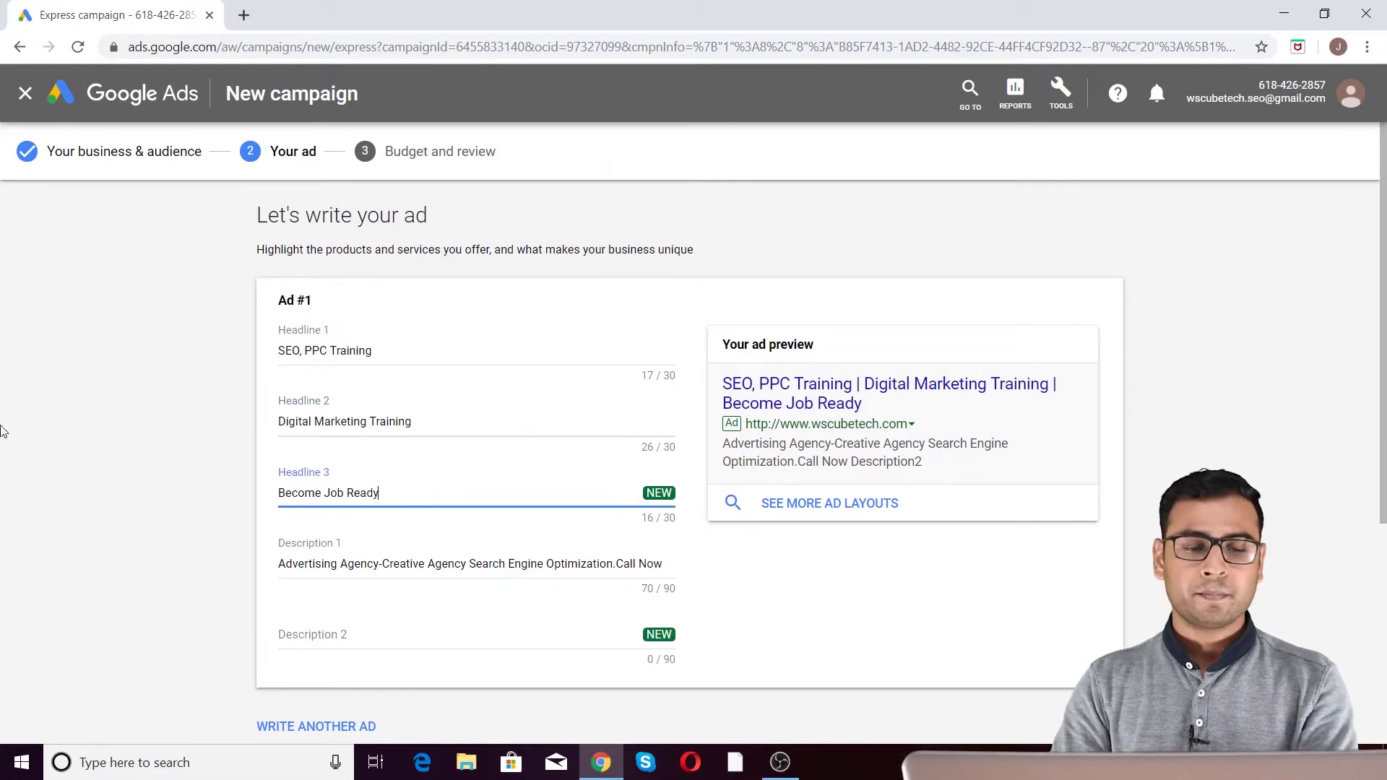
Step: Review the three headlines and the Description 1 text of Ad #1
left_click(365, 351)
left_click(386, 402)
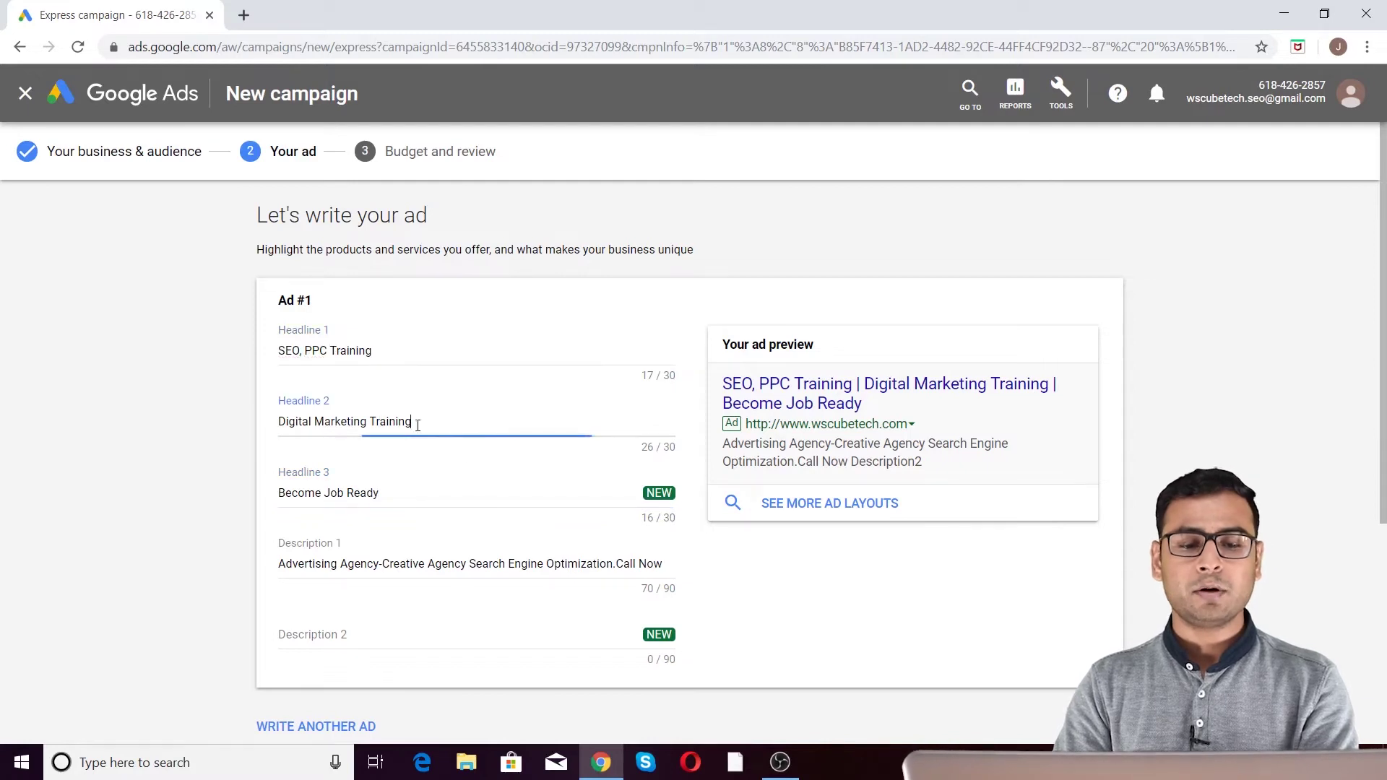
left_click(386, 488)
scroll(530, 492, "down", 1)
scroll(530, 492, "down", 1)
left_click(369, 477)
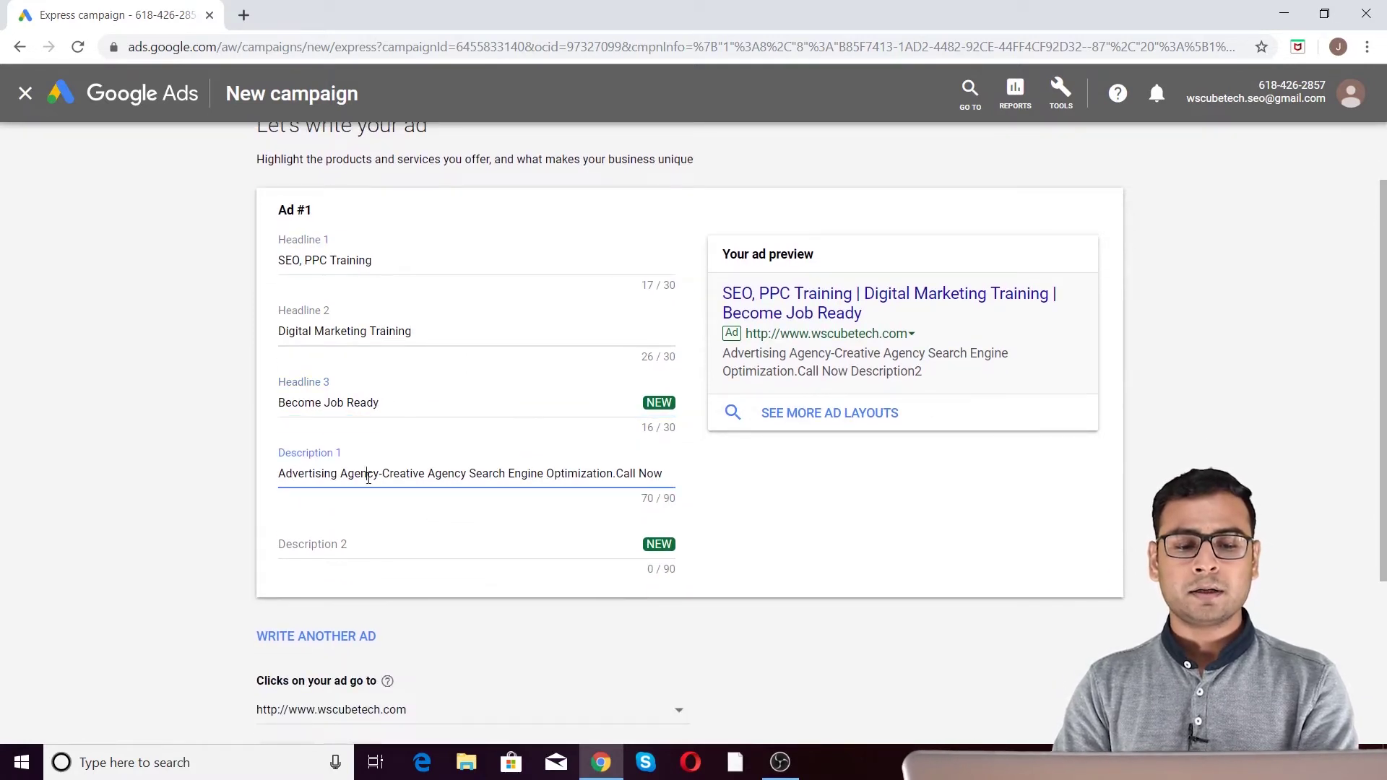
left_click_drag(382, 473, 475, 473)
left_click(613, 473)
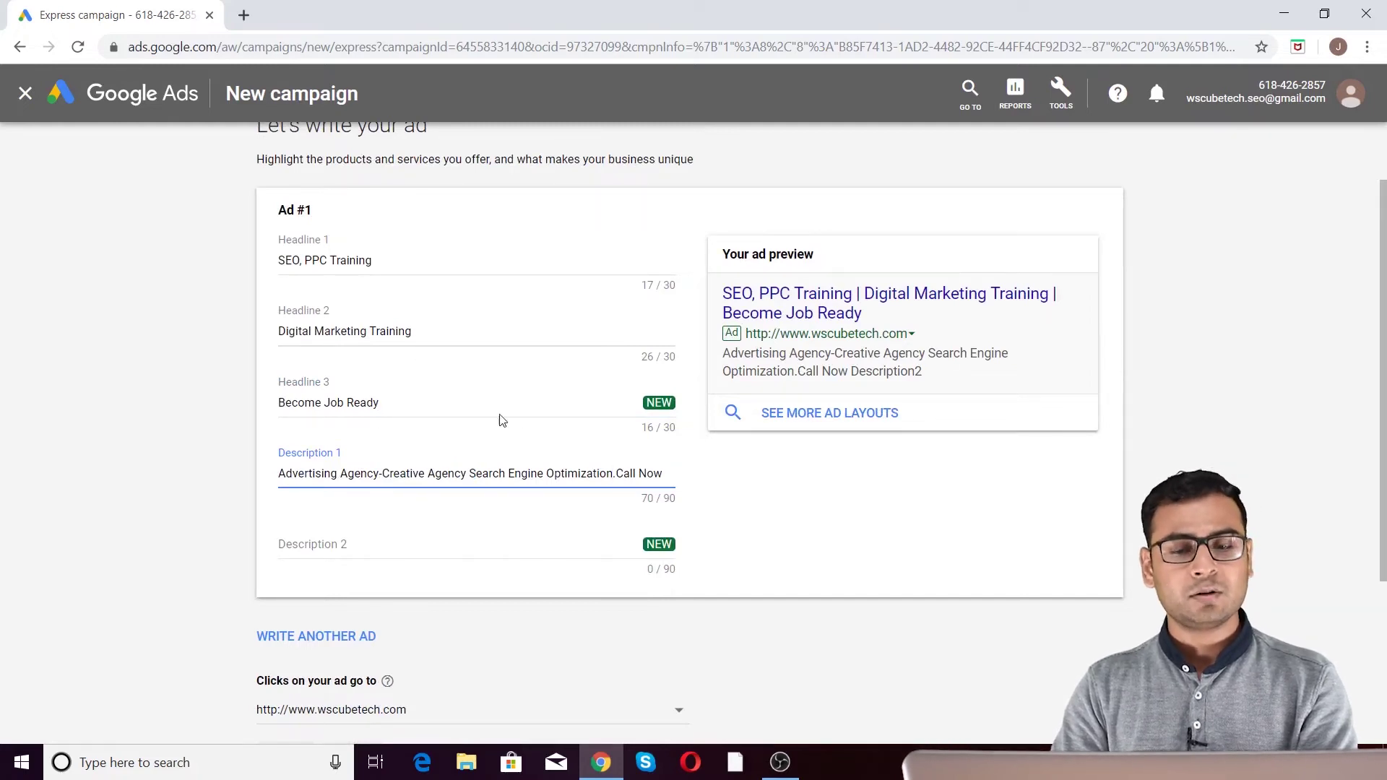
Step: Preview how the ad looks on desktop and mobile Google Search, and close the preview
scroll(551, 483, "down", 4)
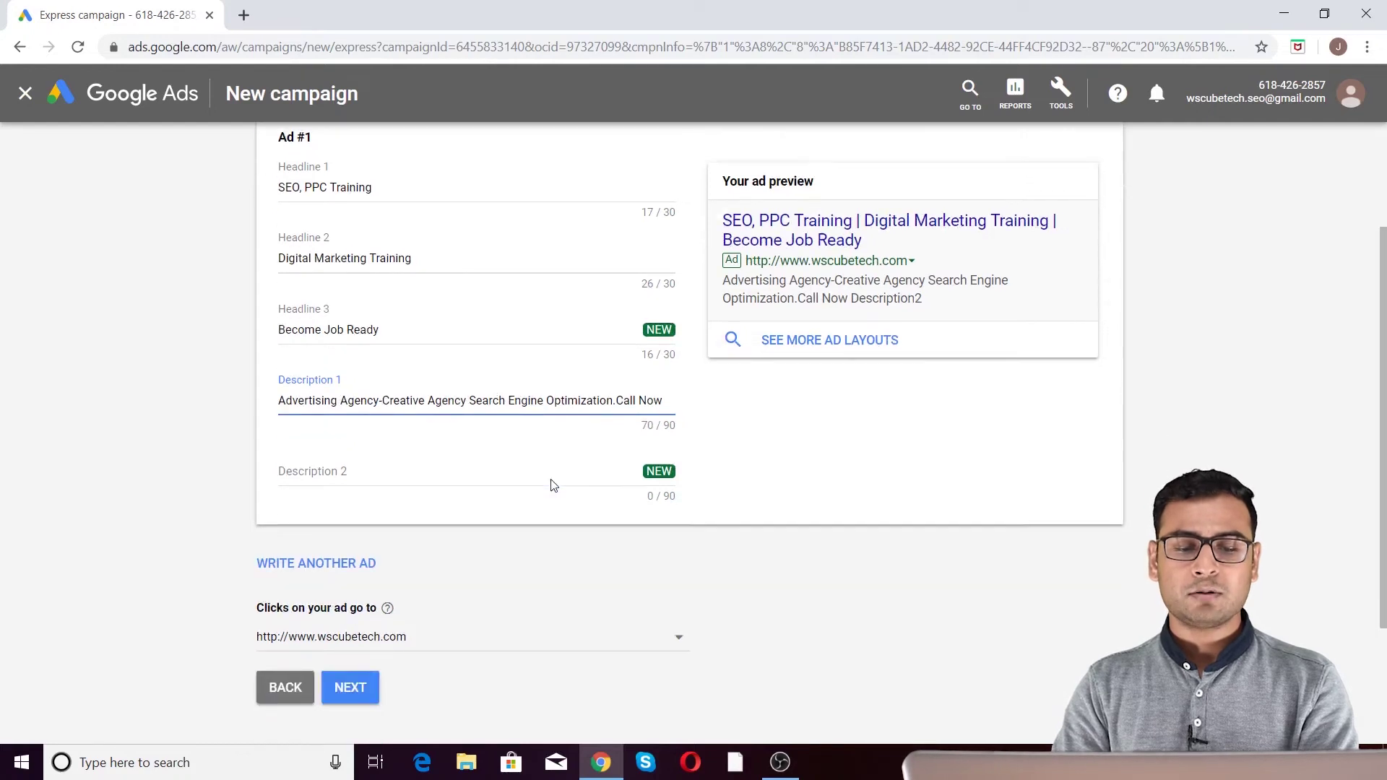
scroll(981, 321, "up", 3)
left_click(913, 354)
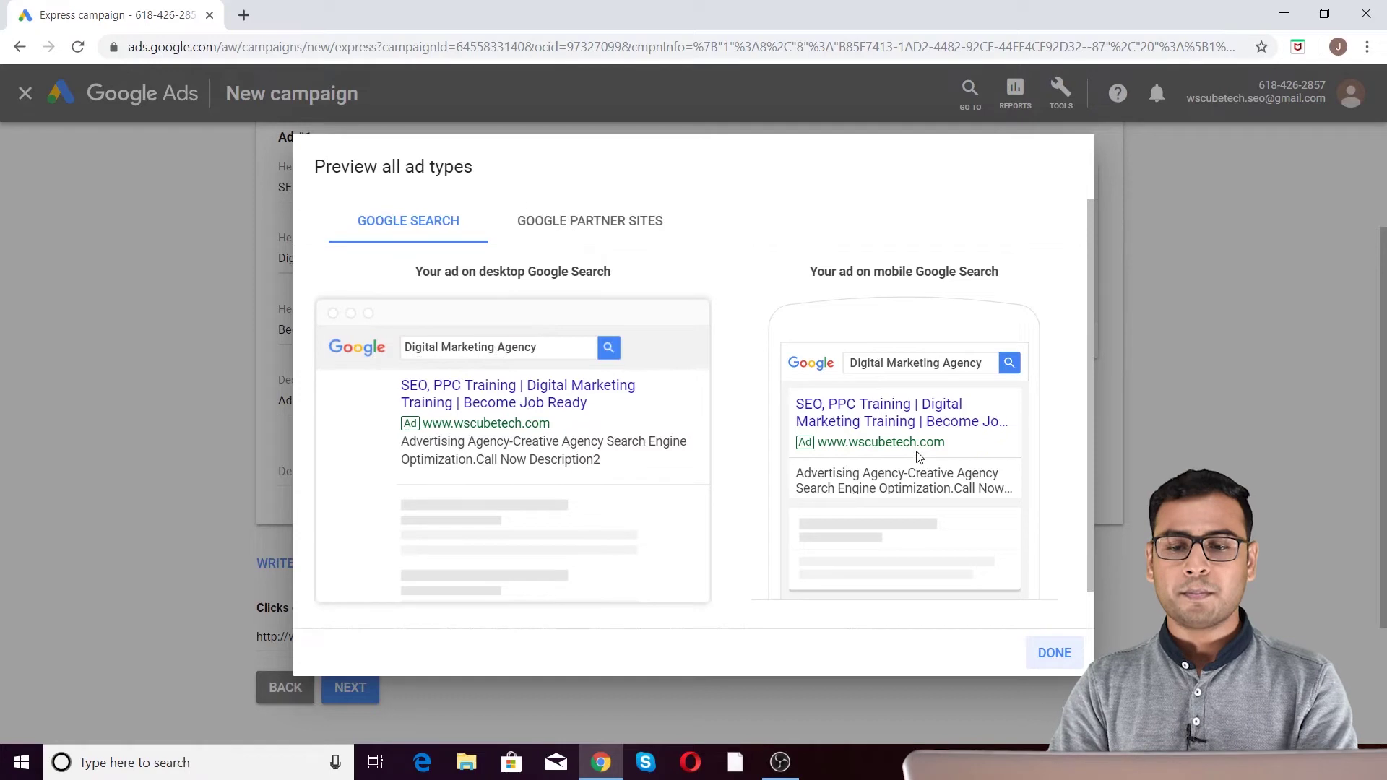
left_click(1053, 653)
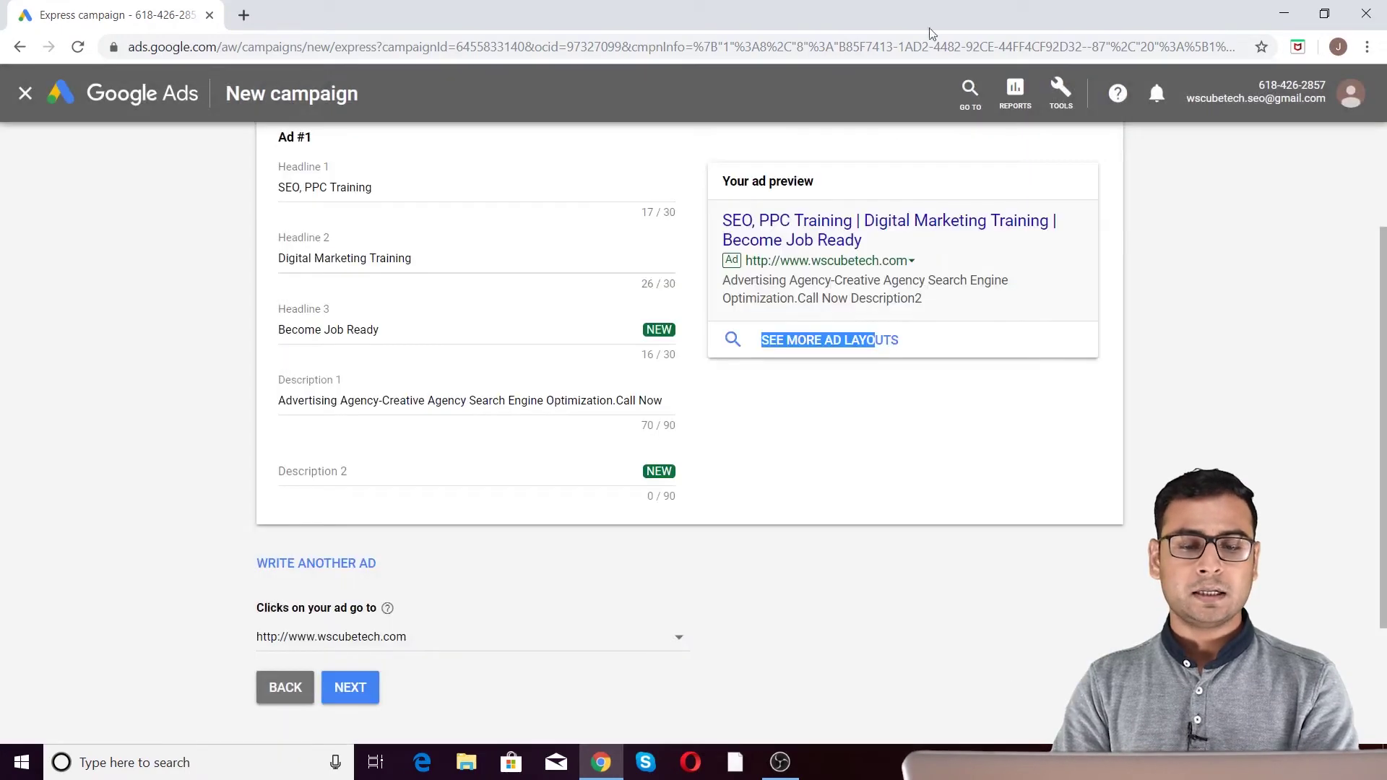
Step: Review the completed Ad #1 and start a blank second ad
scroll(557, 502, "up", 5)
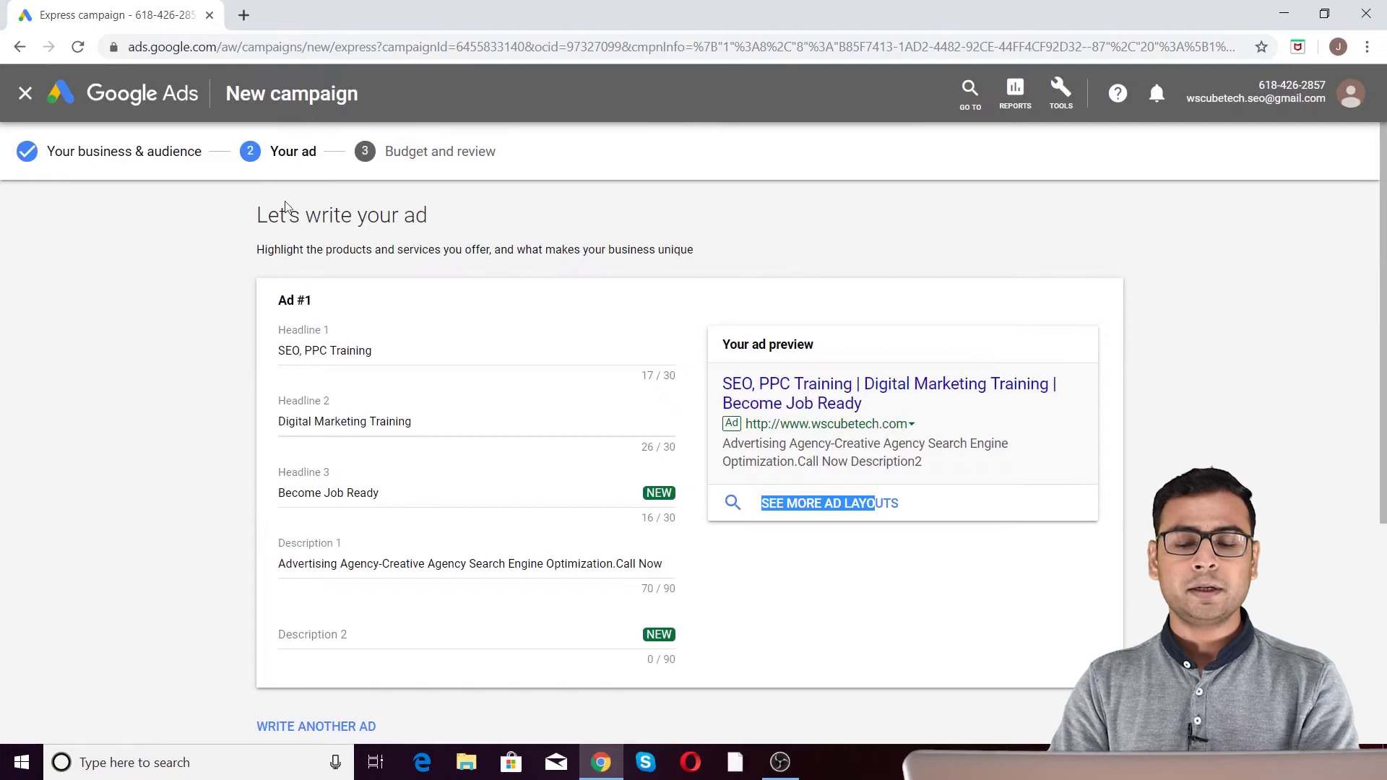
scroll(289, 207, "down", 5)
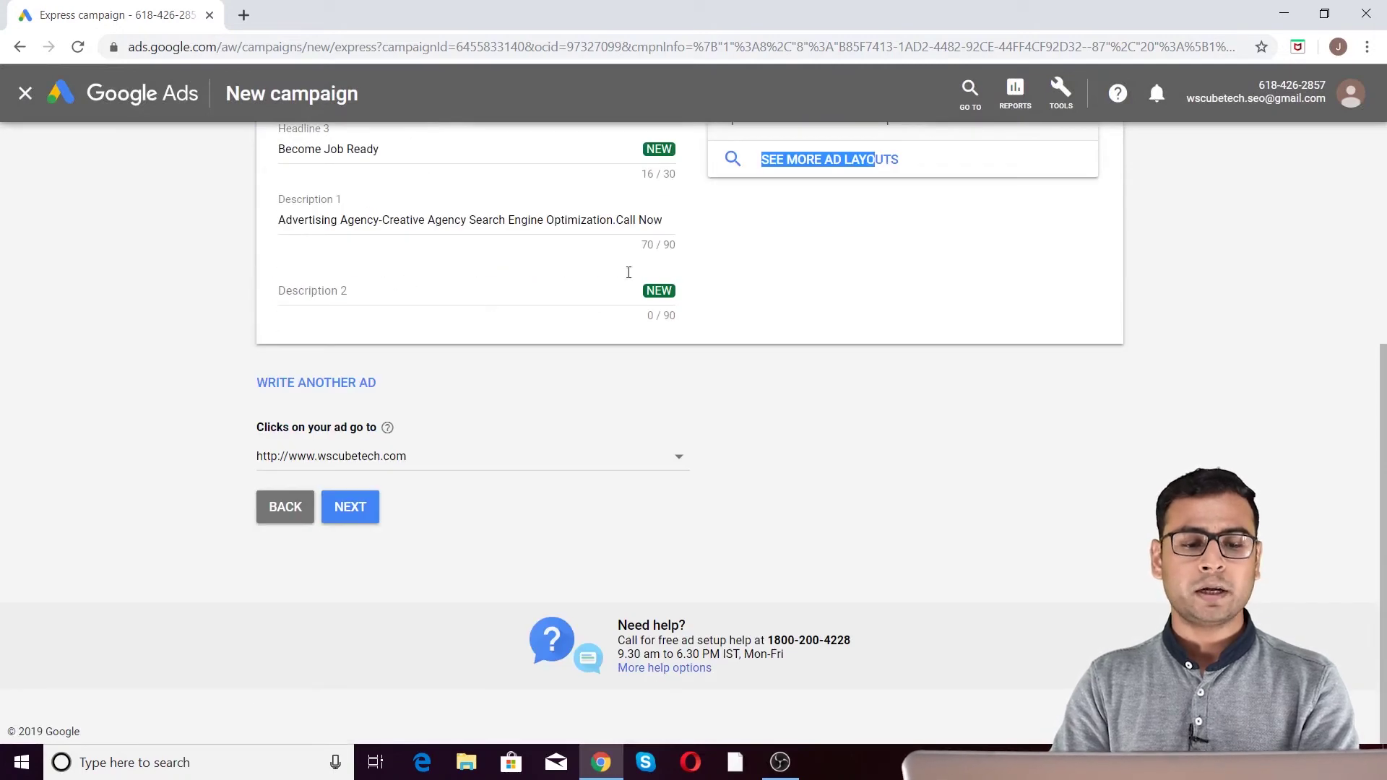
left_click(334, 389)
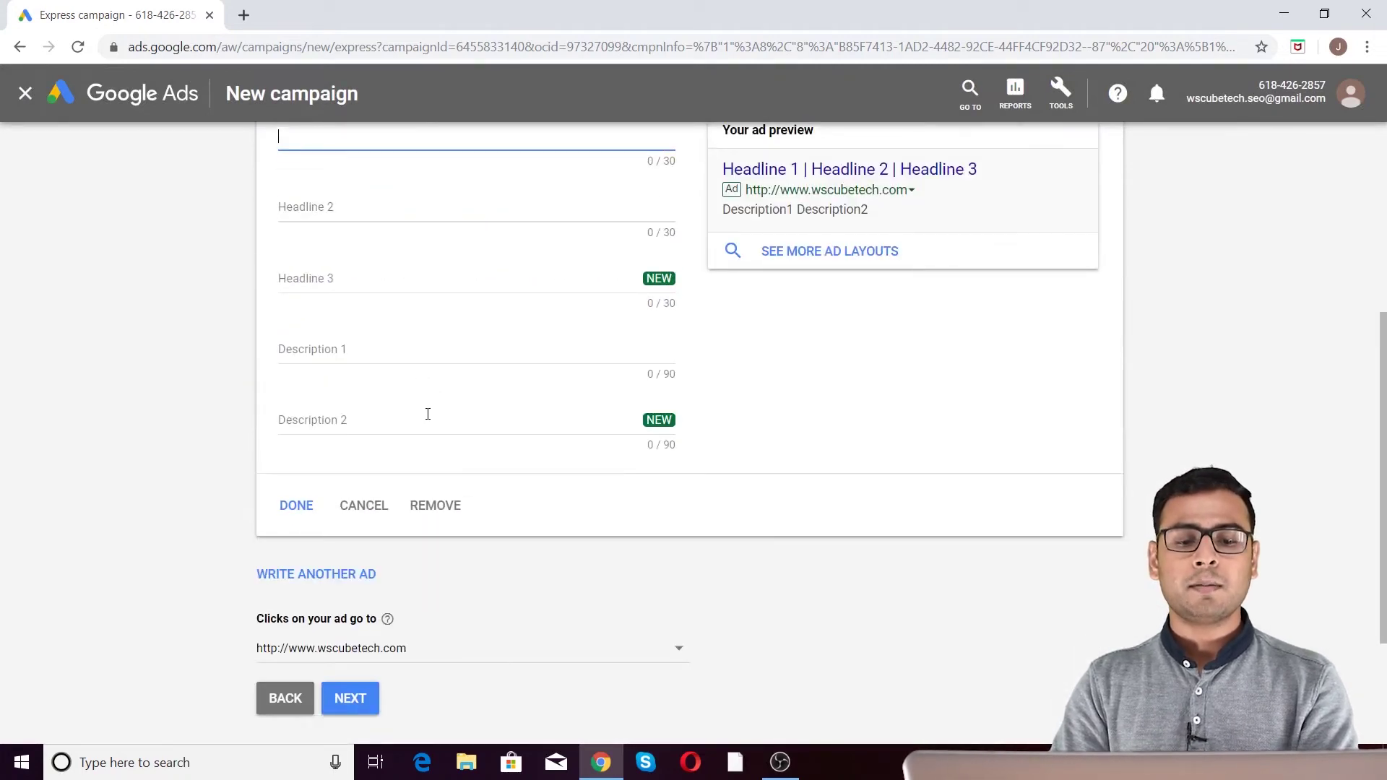
Step: Switch the ad's landing page to a custom web address left blank, and try to continue
scroll(630, 388, "up", 4)
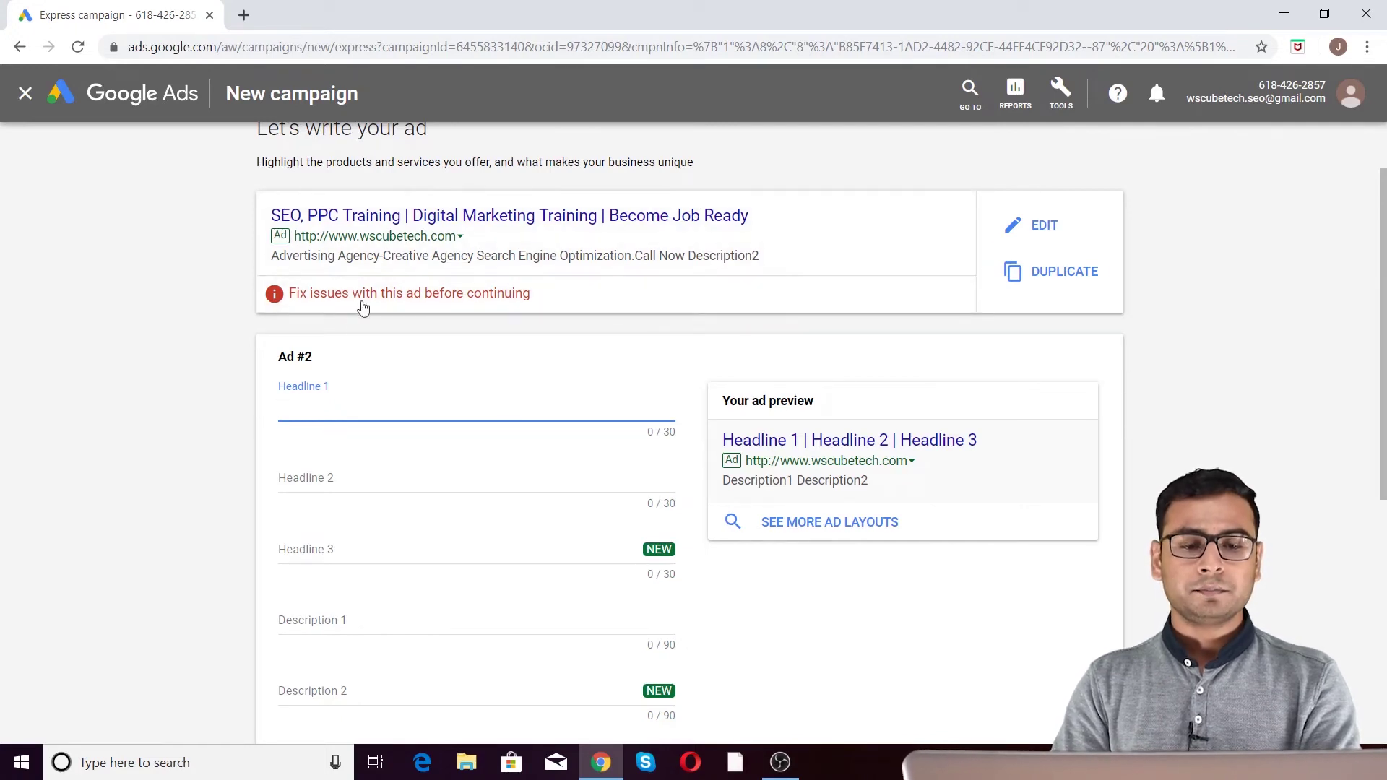
scroll(498, 331, "down", 5)
scroll(343, 377, "down", 2)
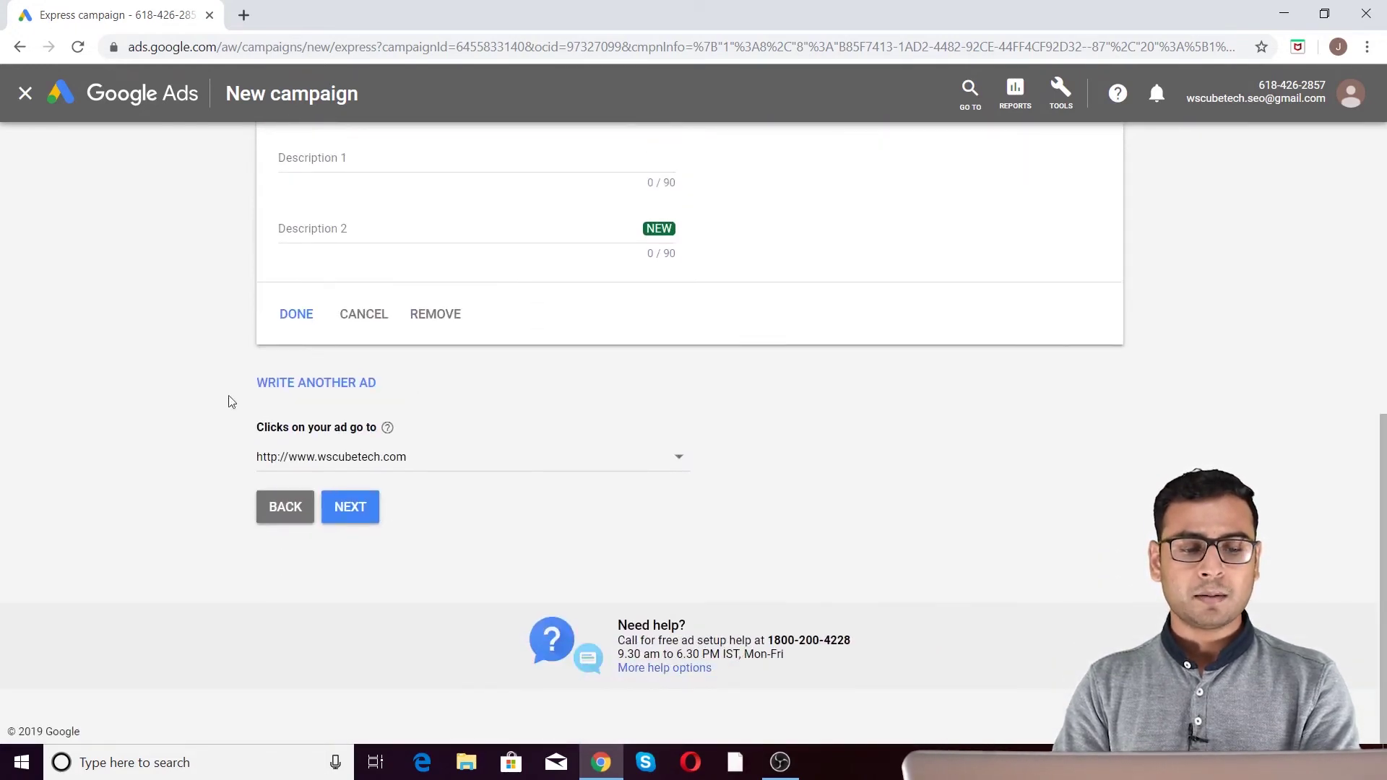
left_click(443, 464)
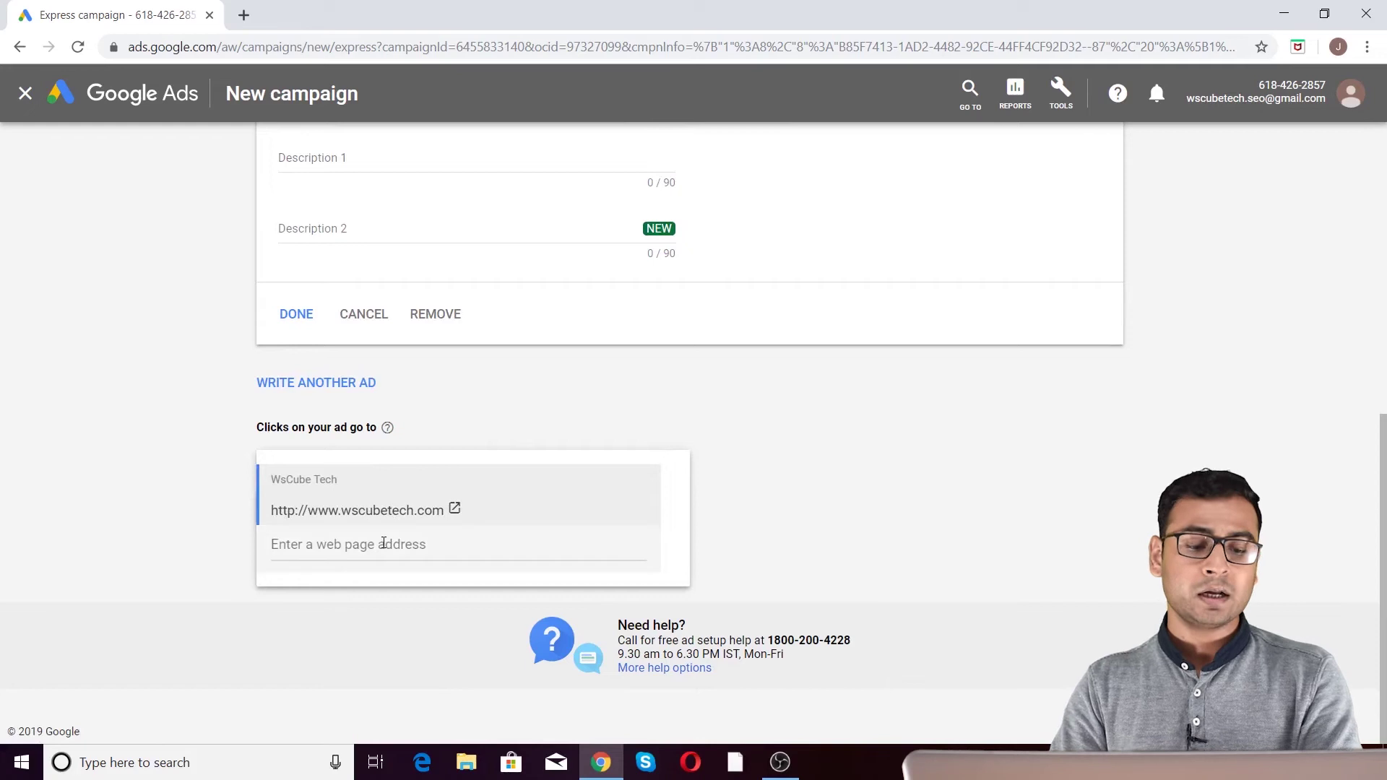
left_click(457, 544)
left_click(916, 498)
left_click(354, 505)
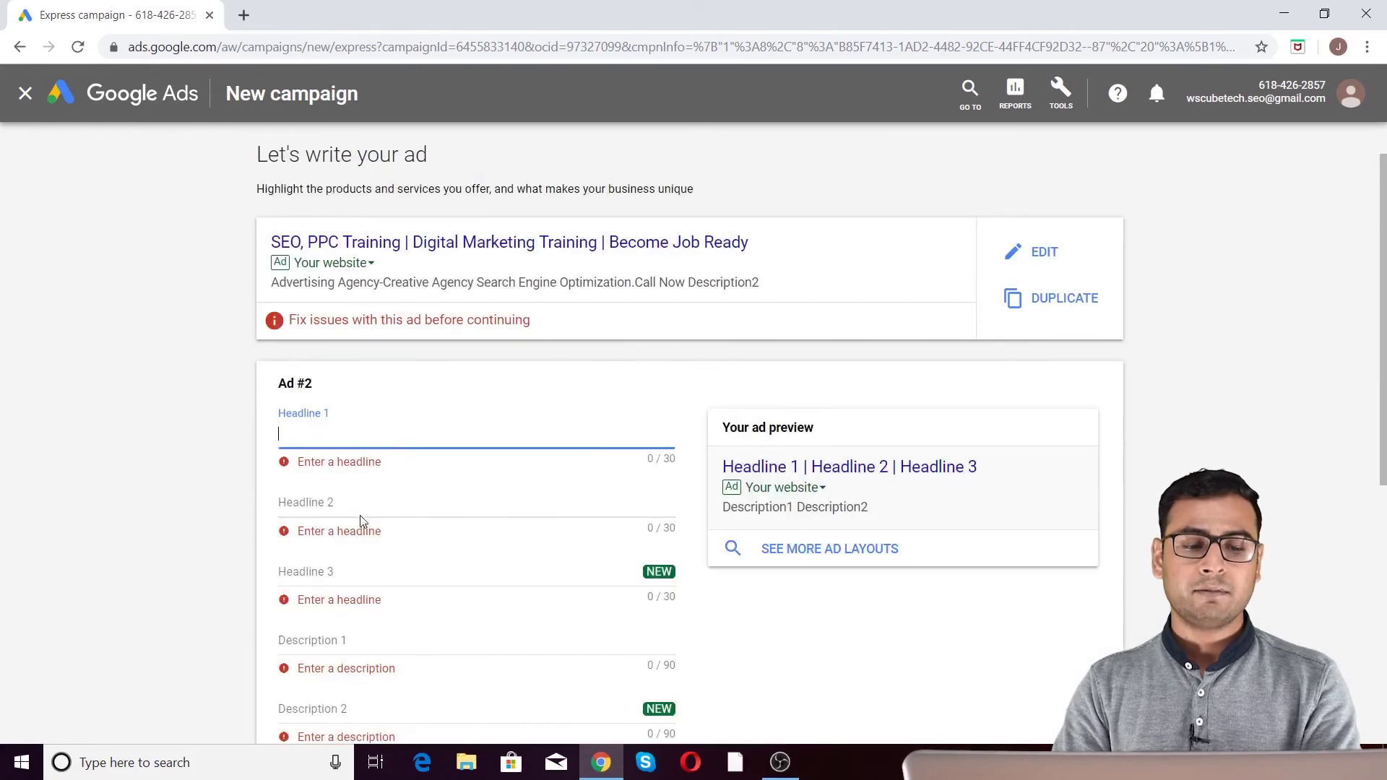
Step: Remove the blank Ad #2 from the campaign and confirm its removal
scroll(569, 421, "down", 6)
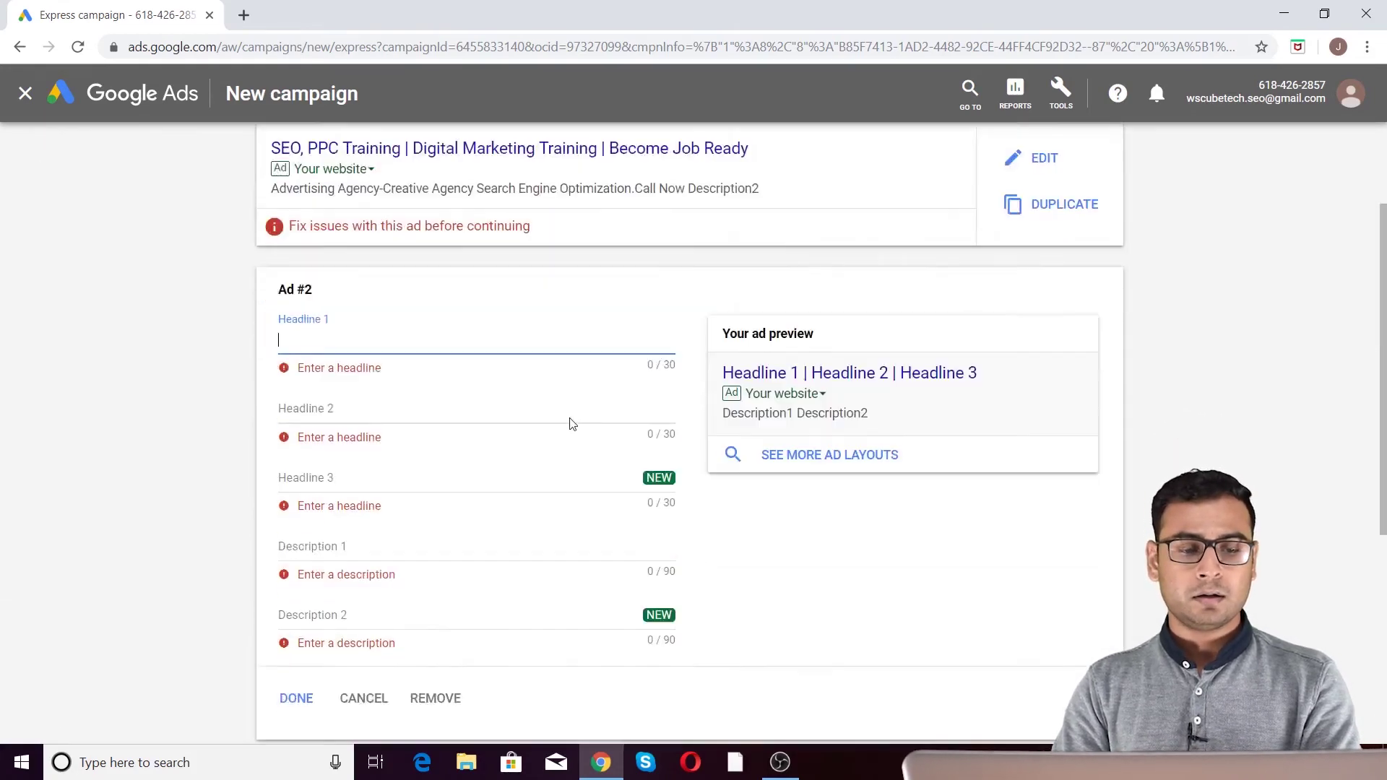
scroll(312, 299, "up", 3)
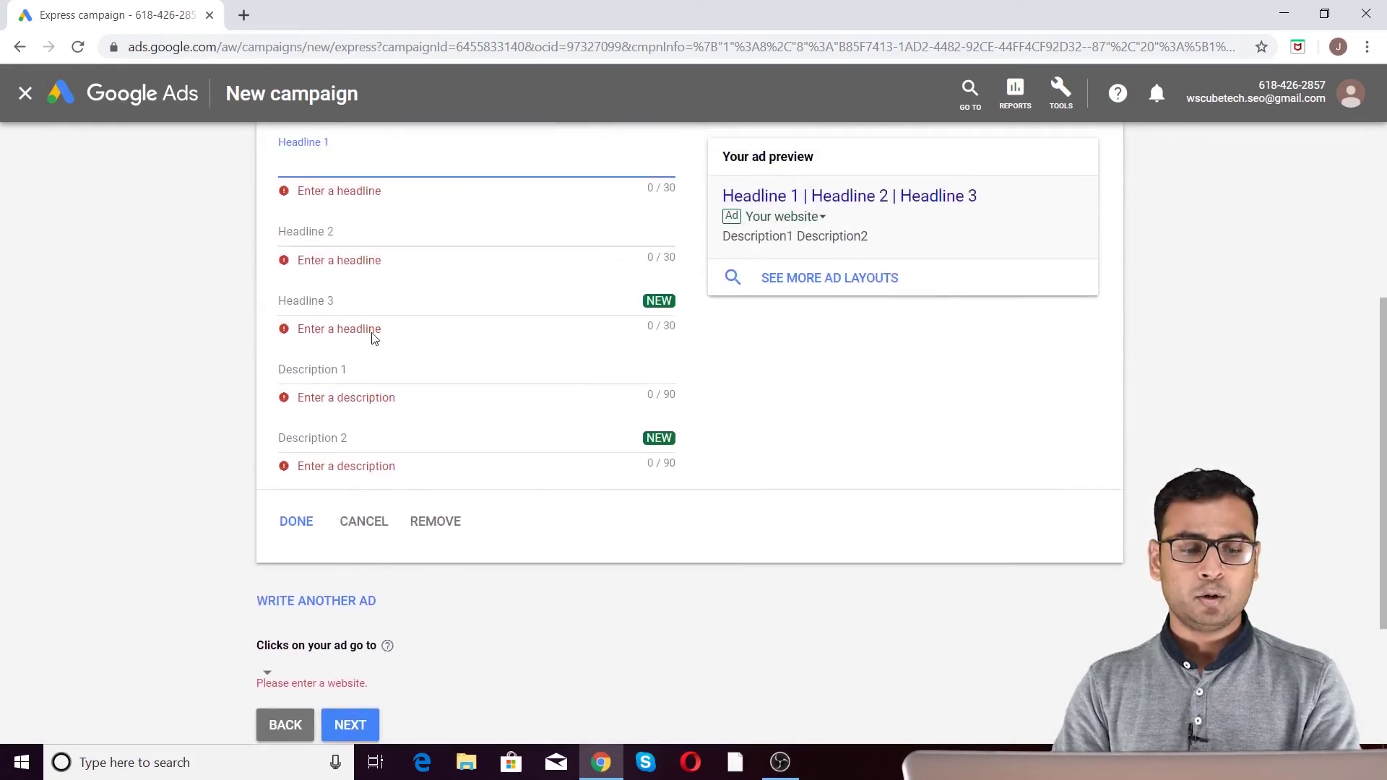
left_click(423, 522)
left_click(812, 450)
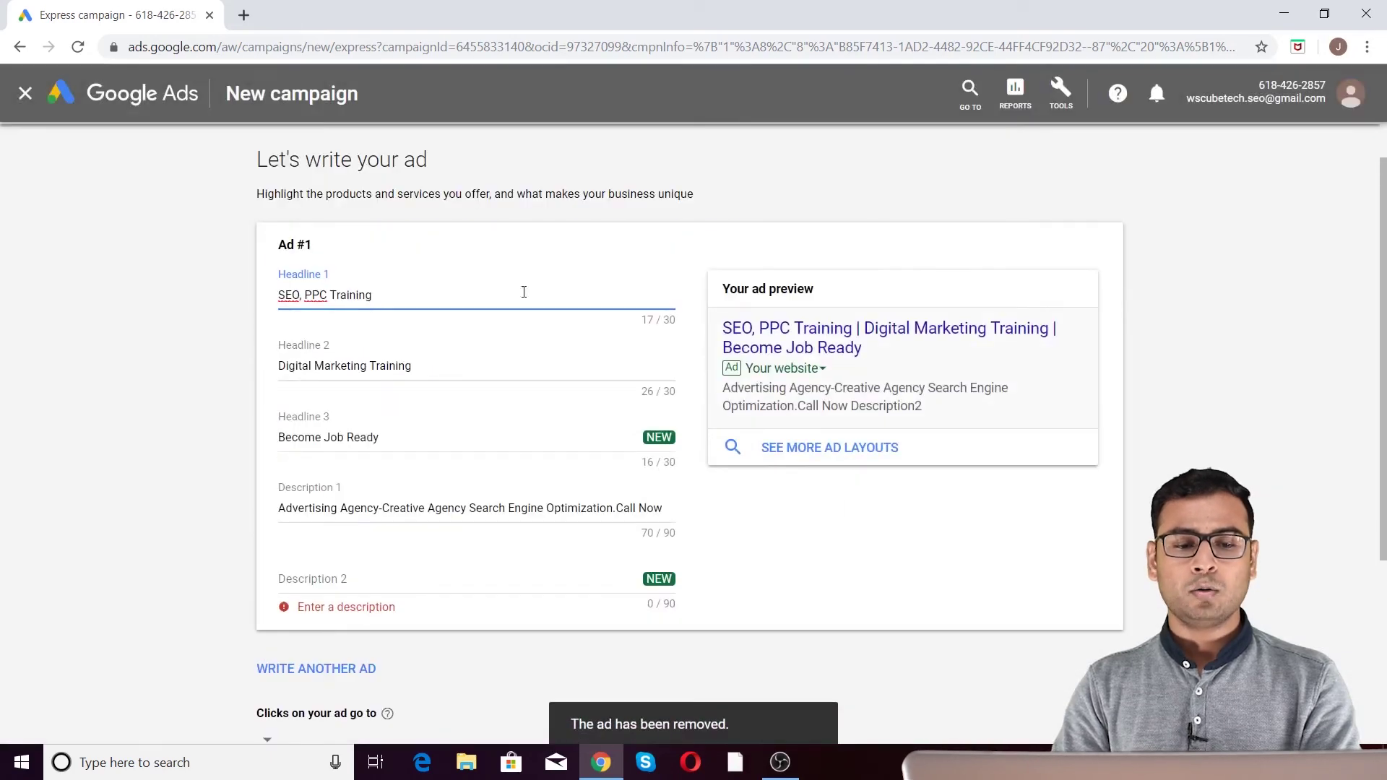
Step: Fill in Description 2 of Ad #1 with "Advertising Agency-" copied from Description 1
scroll(540, 442, "down", 4)
left_click(396, 304)
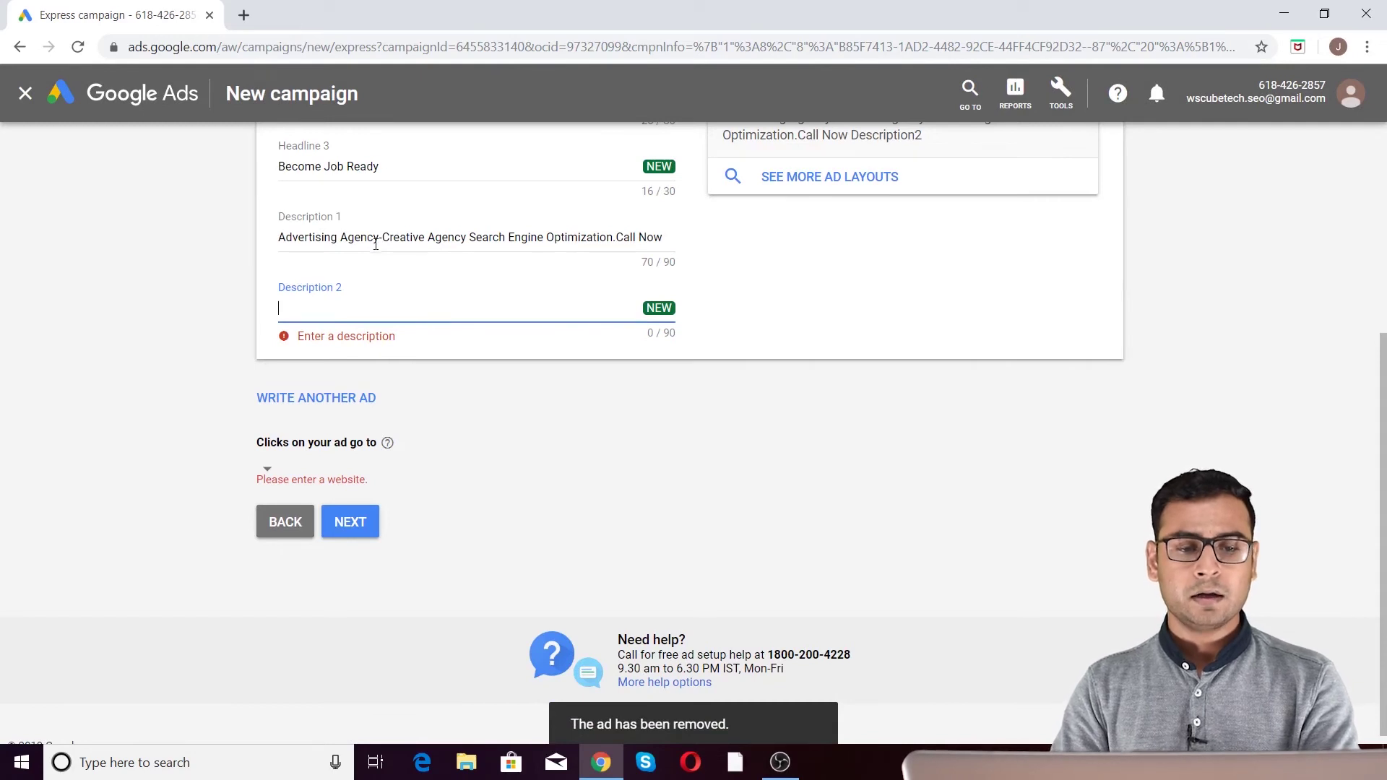
left_click_drag(381, 239, 273, 229)
key("ctrl+c")
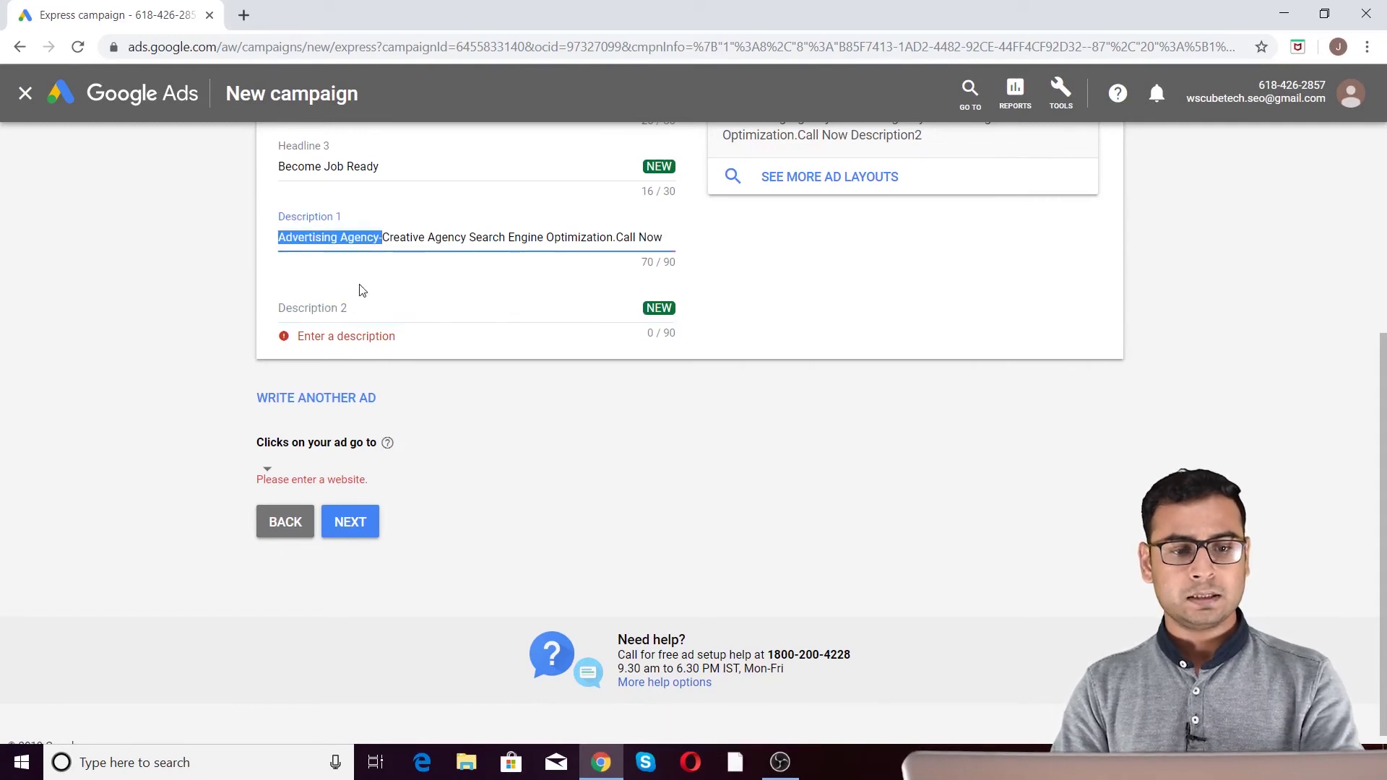
left_click(365, 299)
key("ctrl+v")
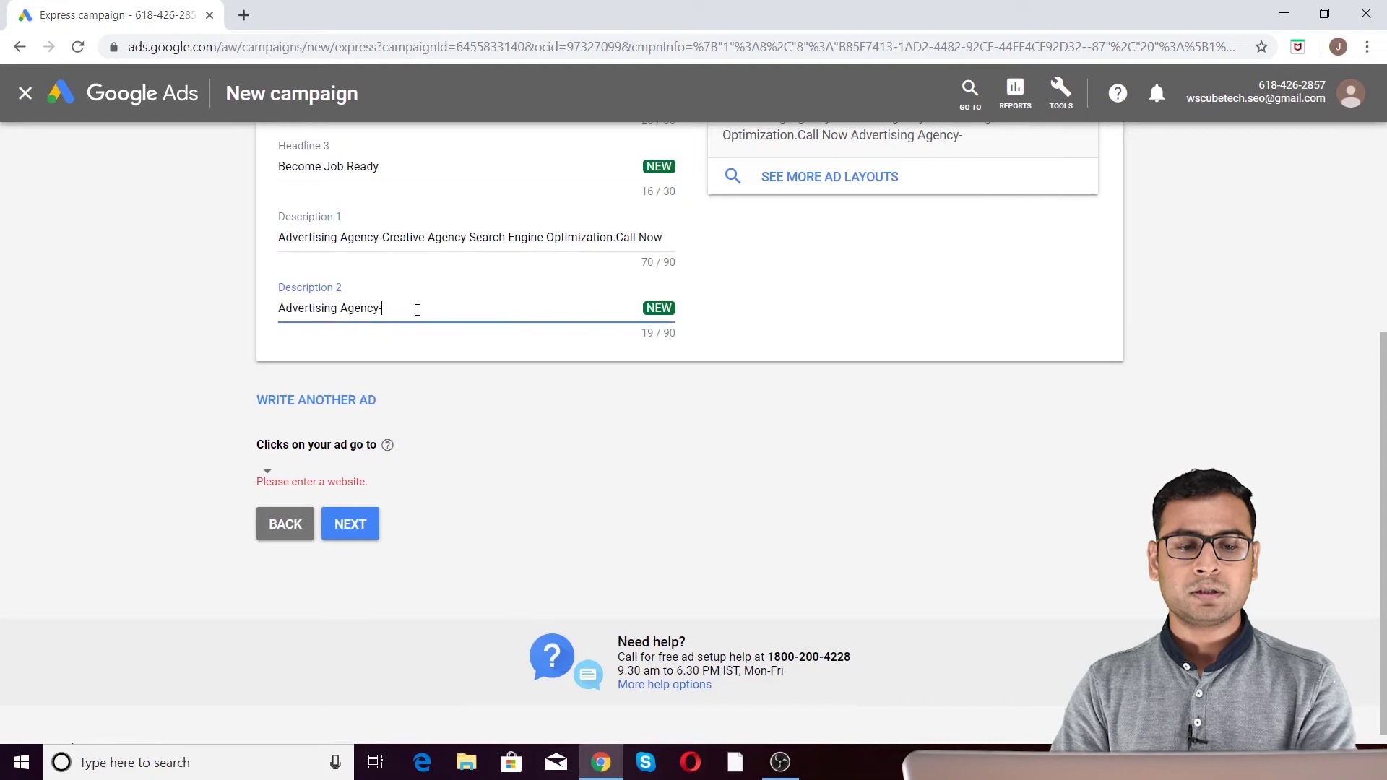
left_click(283, 470)
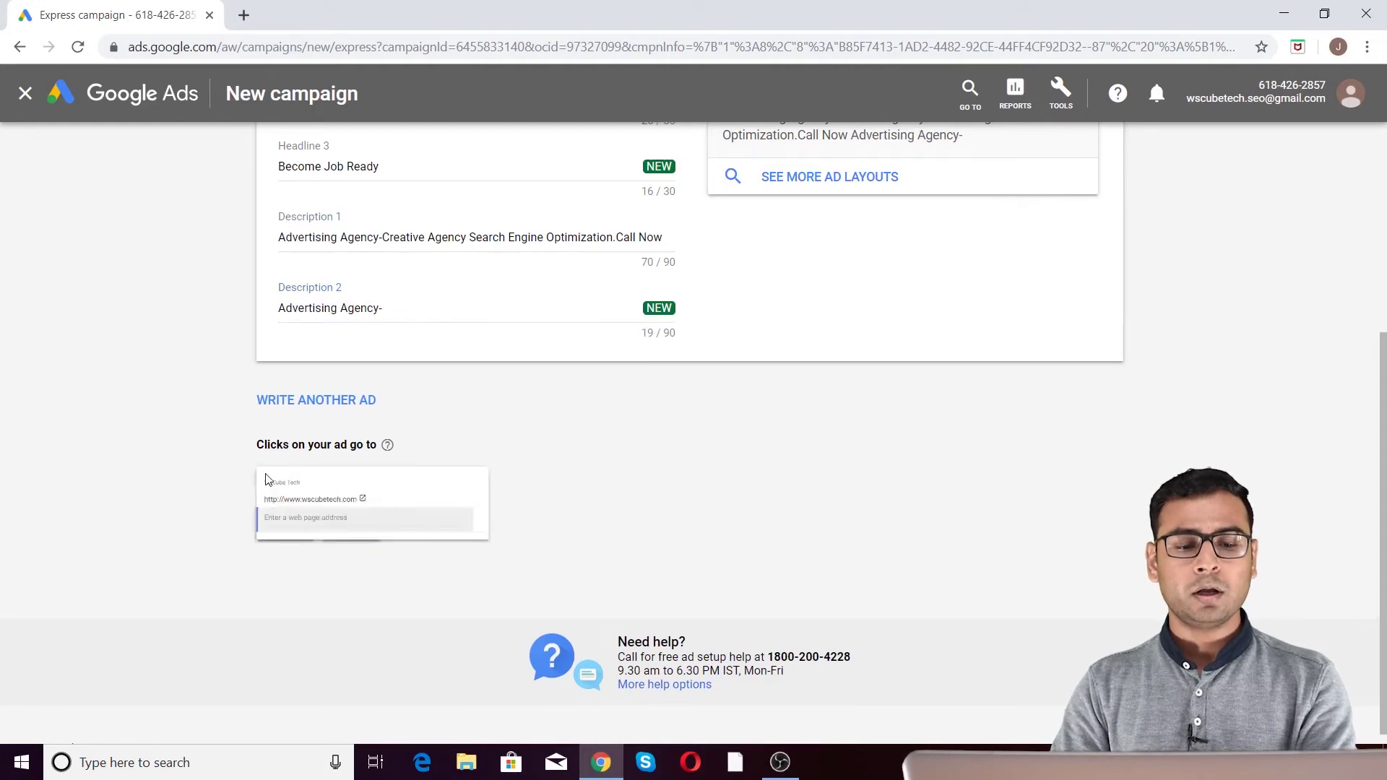
left_click(359, 527)
left_click(350, 526)
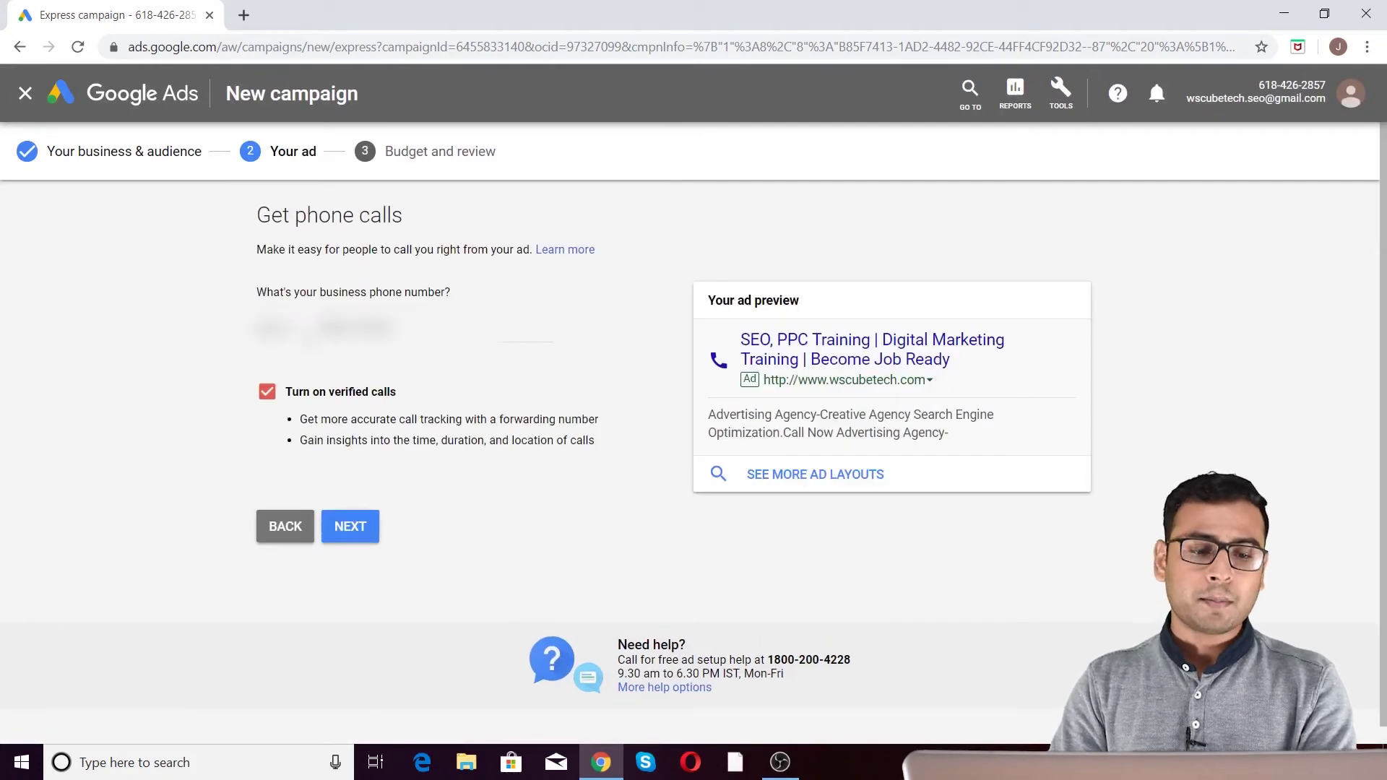
Step: Check the business phone number, turn off verified calls, and continue to the budget settings
double_click(501, 342)
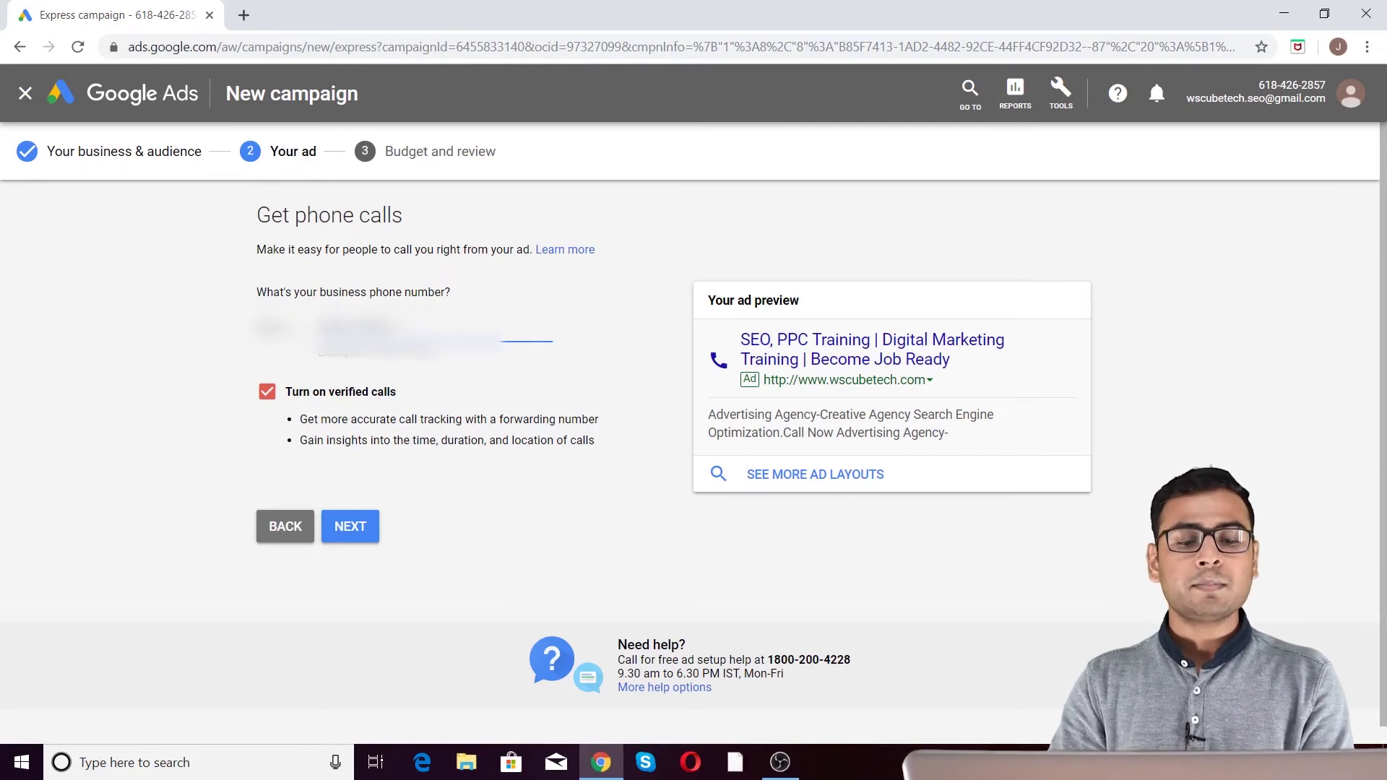
double_click(355, 328)
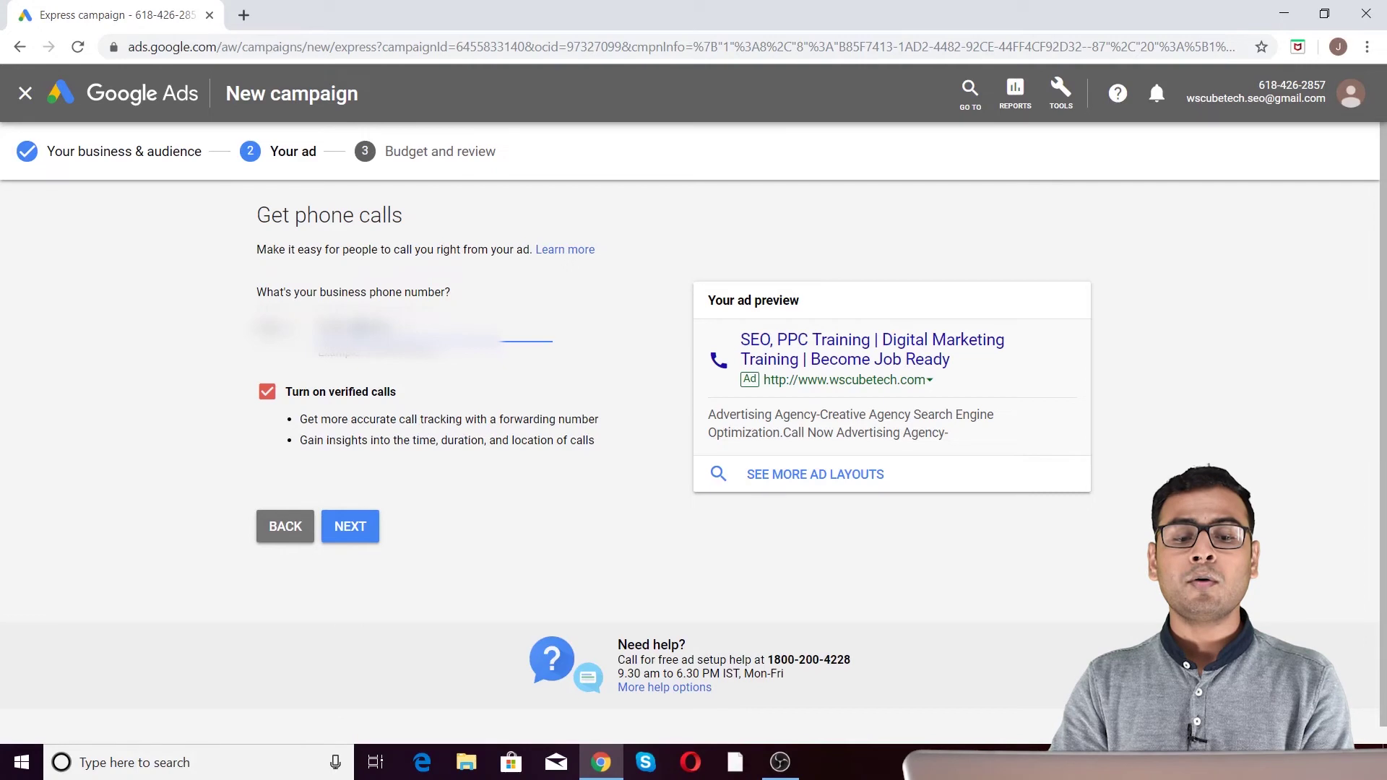
double_click(356, 328)
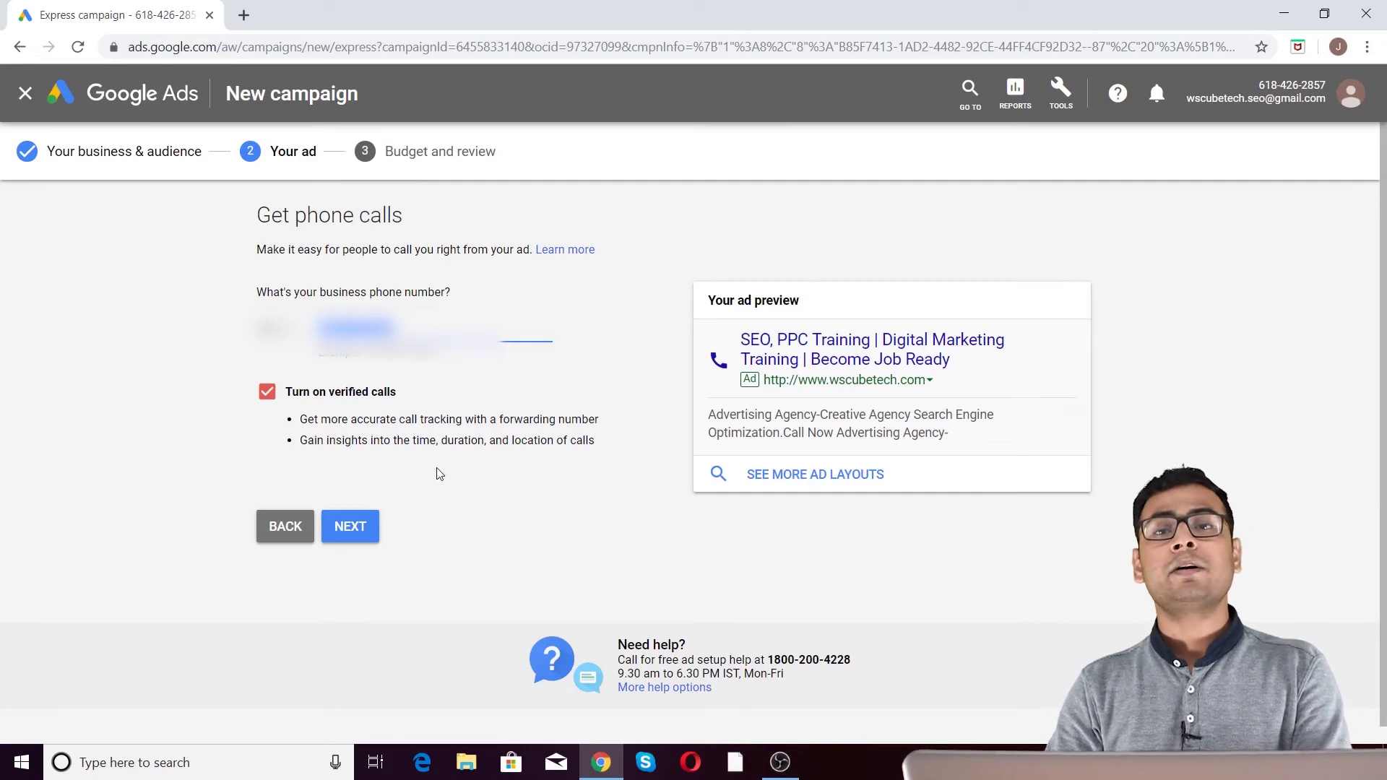
left_click(288, 401)
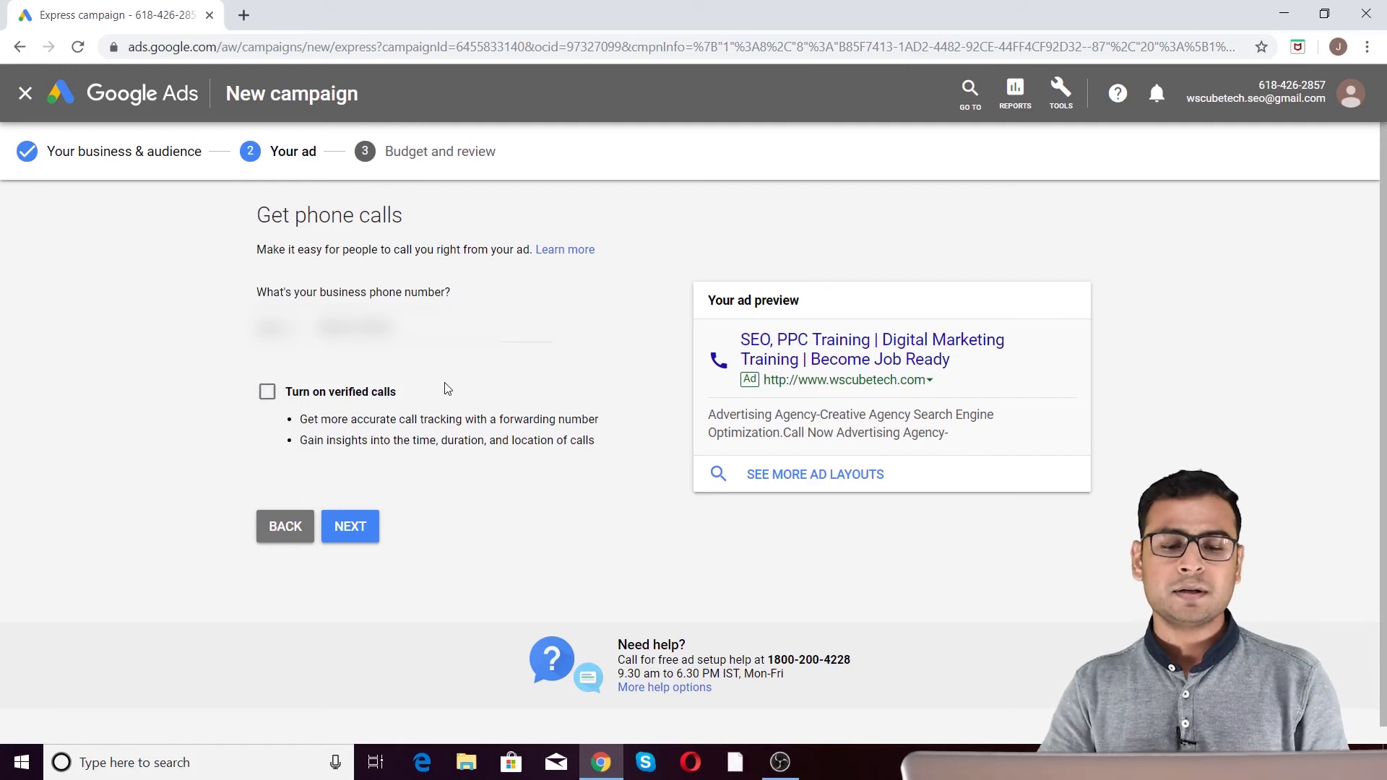
left_click(353, 527)
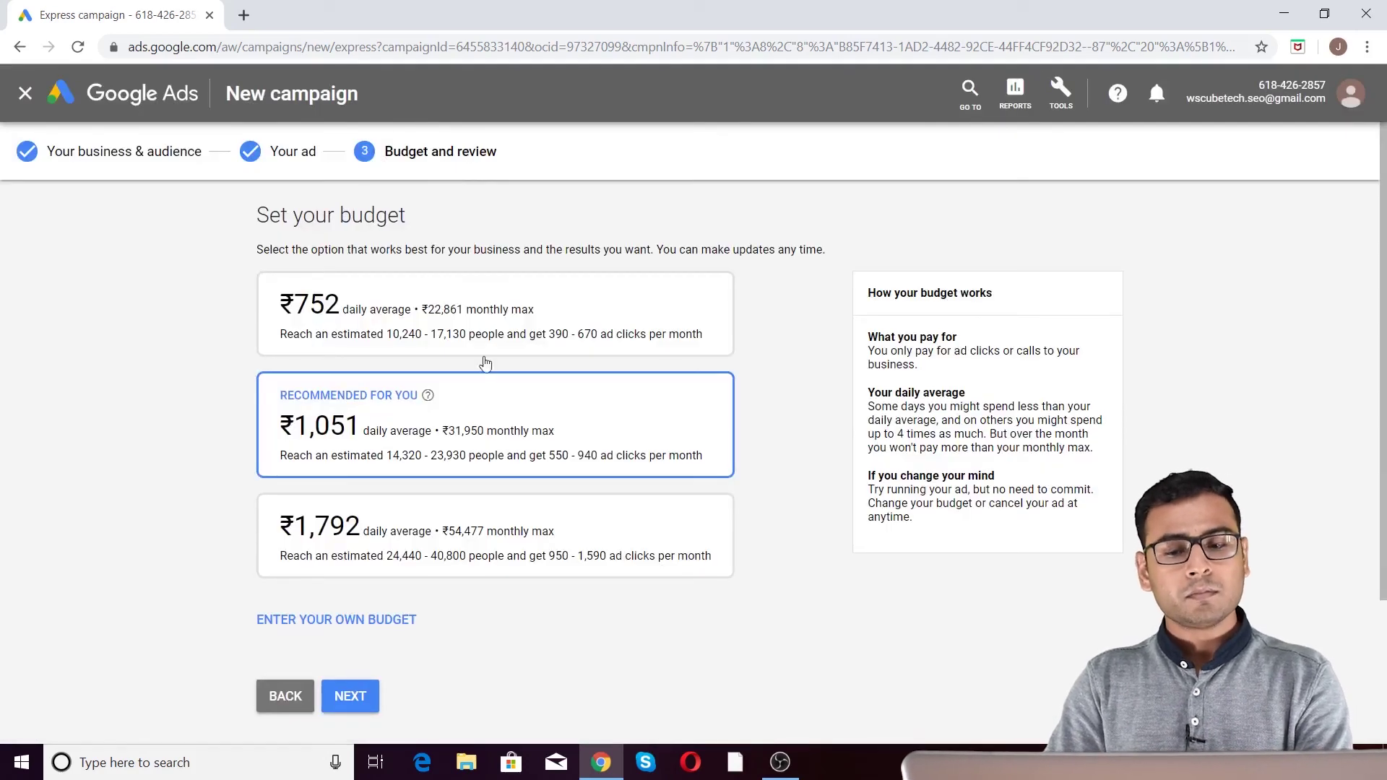
Step: Try the suggested daily average budgets of ₹752, ₹1,051 and ₹1,792
left_click(409, 331)
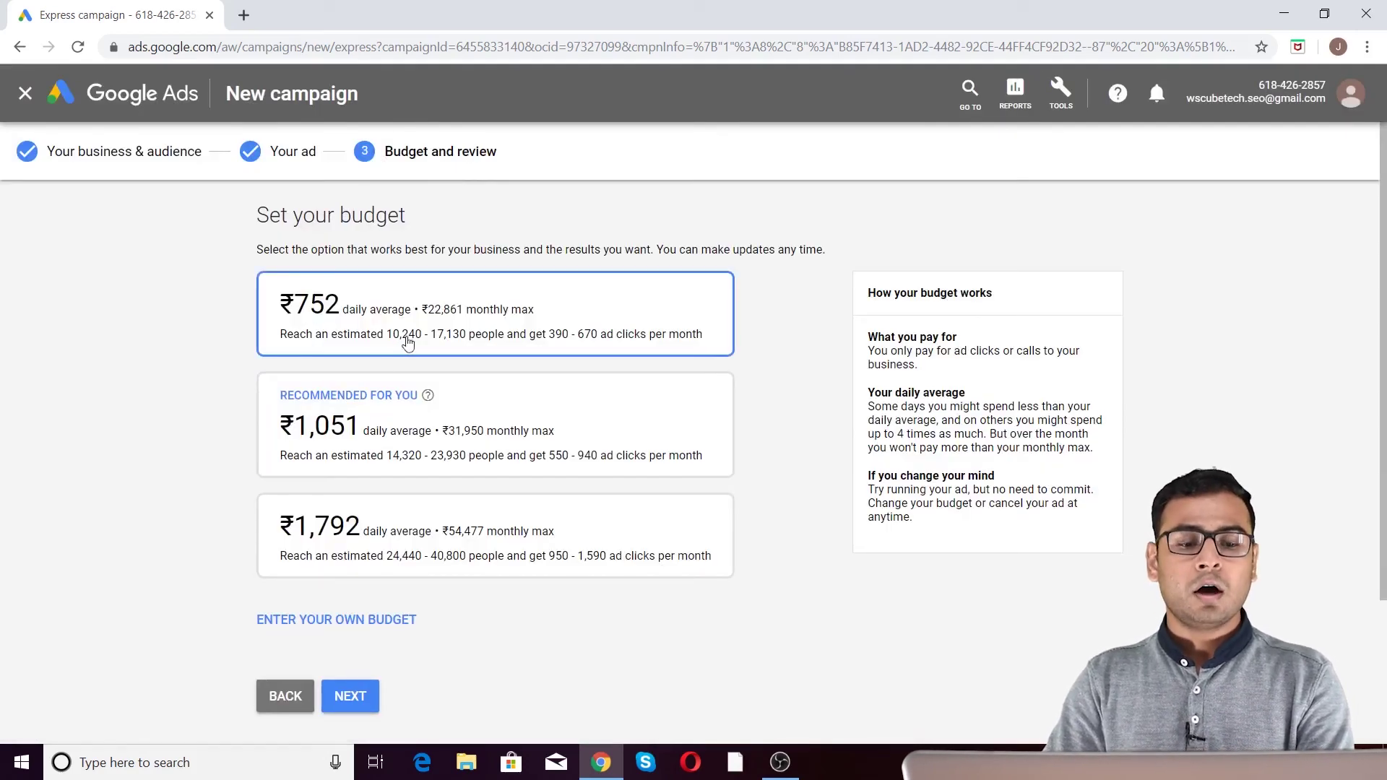
left_click(373, 562)
left_click(377, 439)
left_click(394, 553)
Step: Enter a custom daily average budget, trying ₹4111, ₹5000 and ₹20 before settling on ₹33
left_click(325, 620)
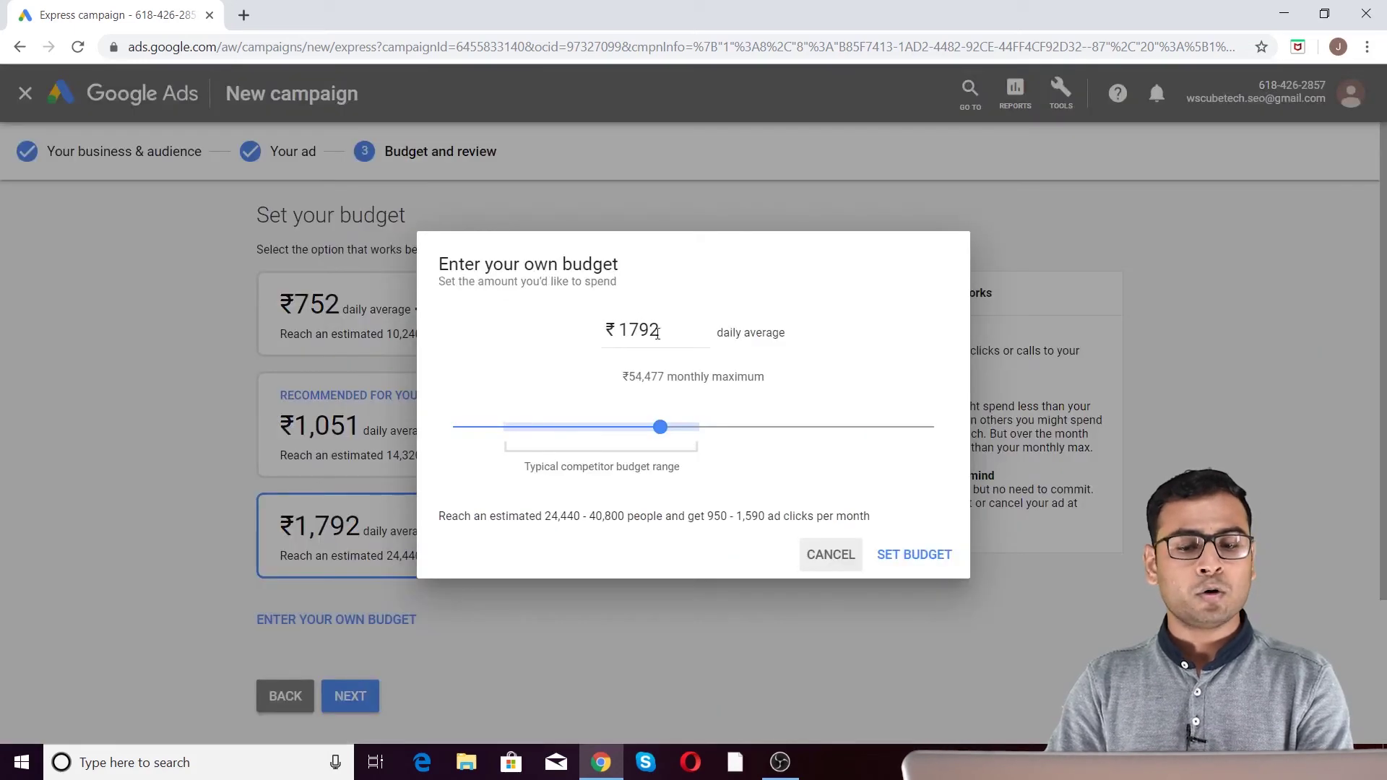
left_click_drag(660, 427, 994, 415)
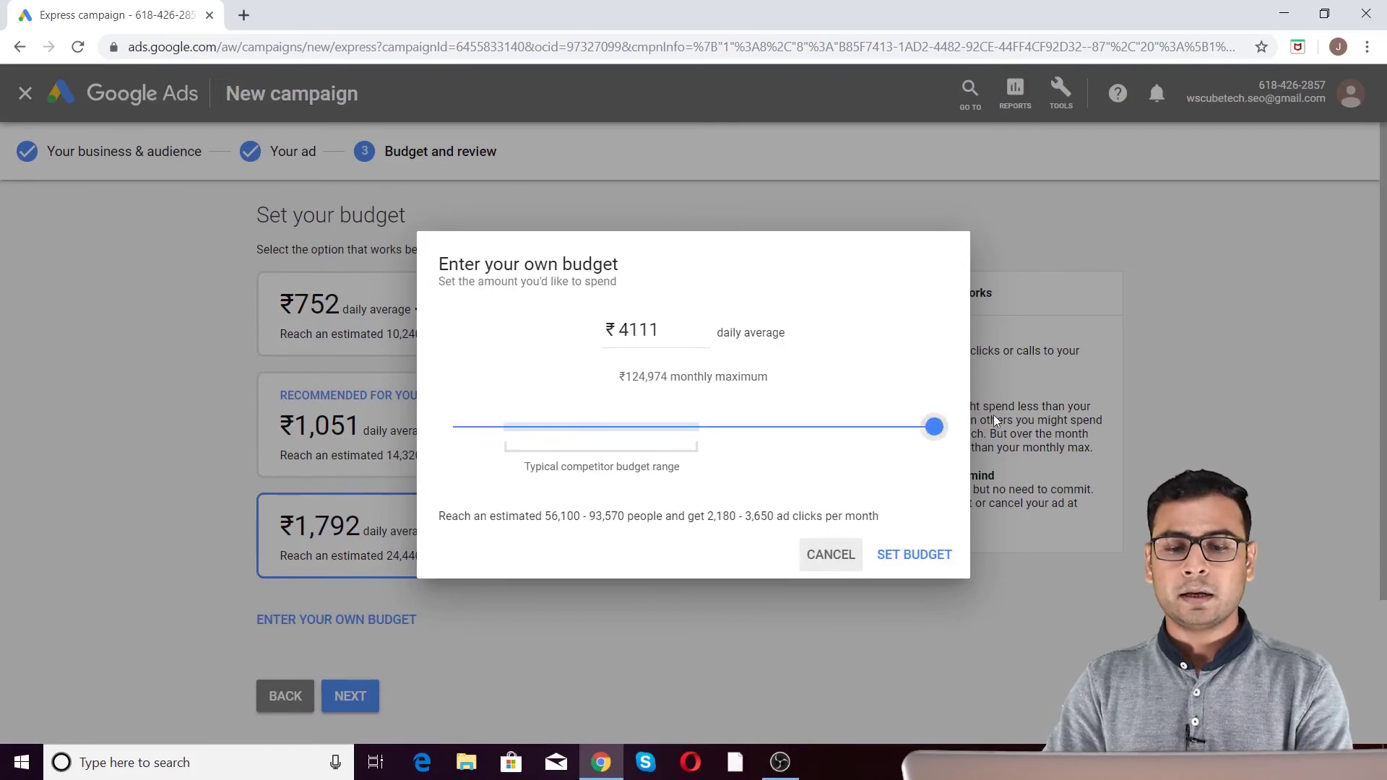
mouse_move(932, 427)
left_mouse_down()
mouse_move(452, 427)
mouse_move(935, 427)
left_mouse_up()
double_click(647, 329)
type("5000")
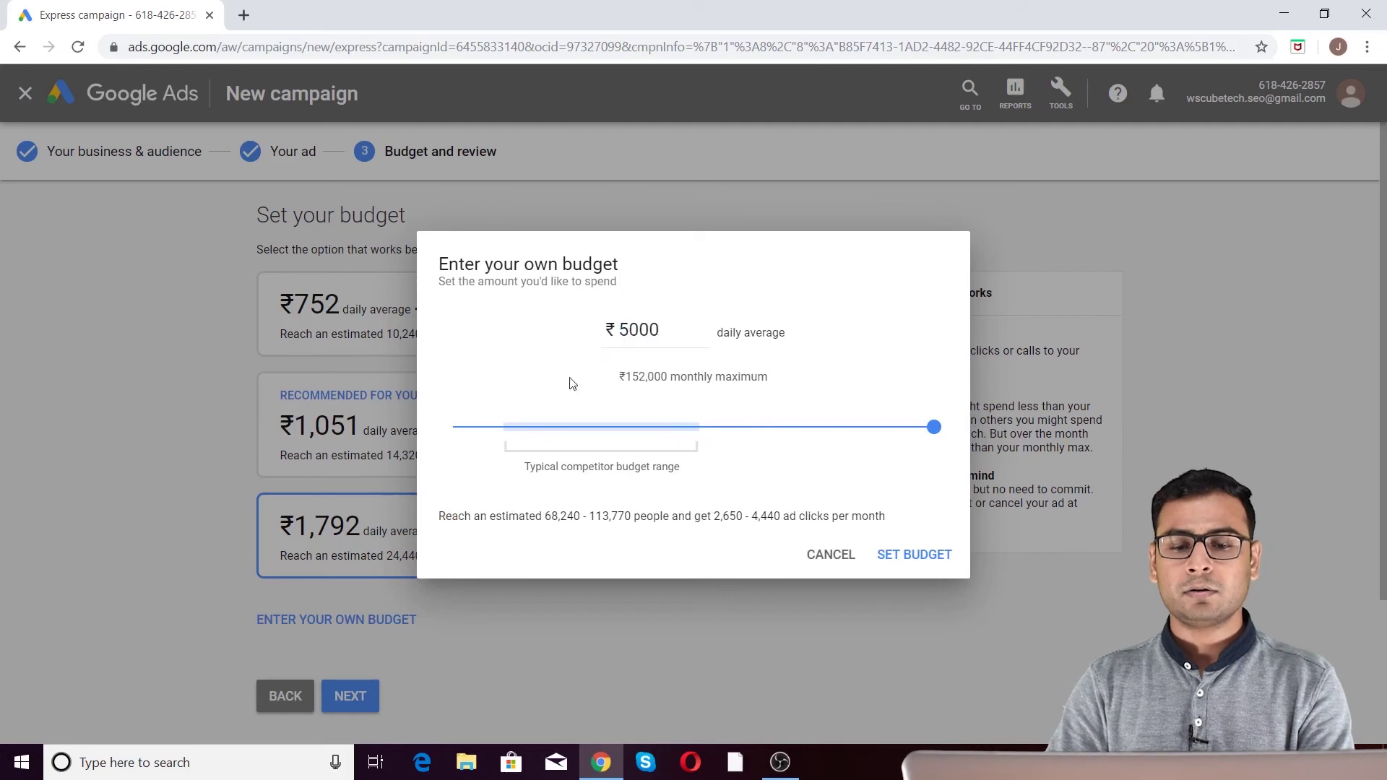
left_click_drag(674, 340, 573, 330)
type("20")
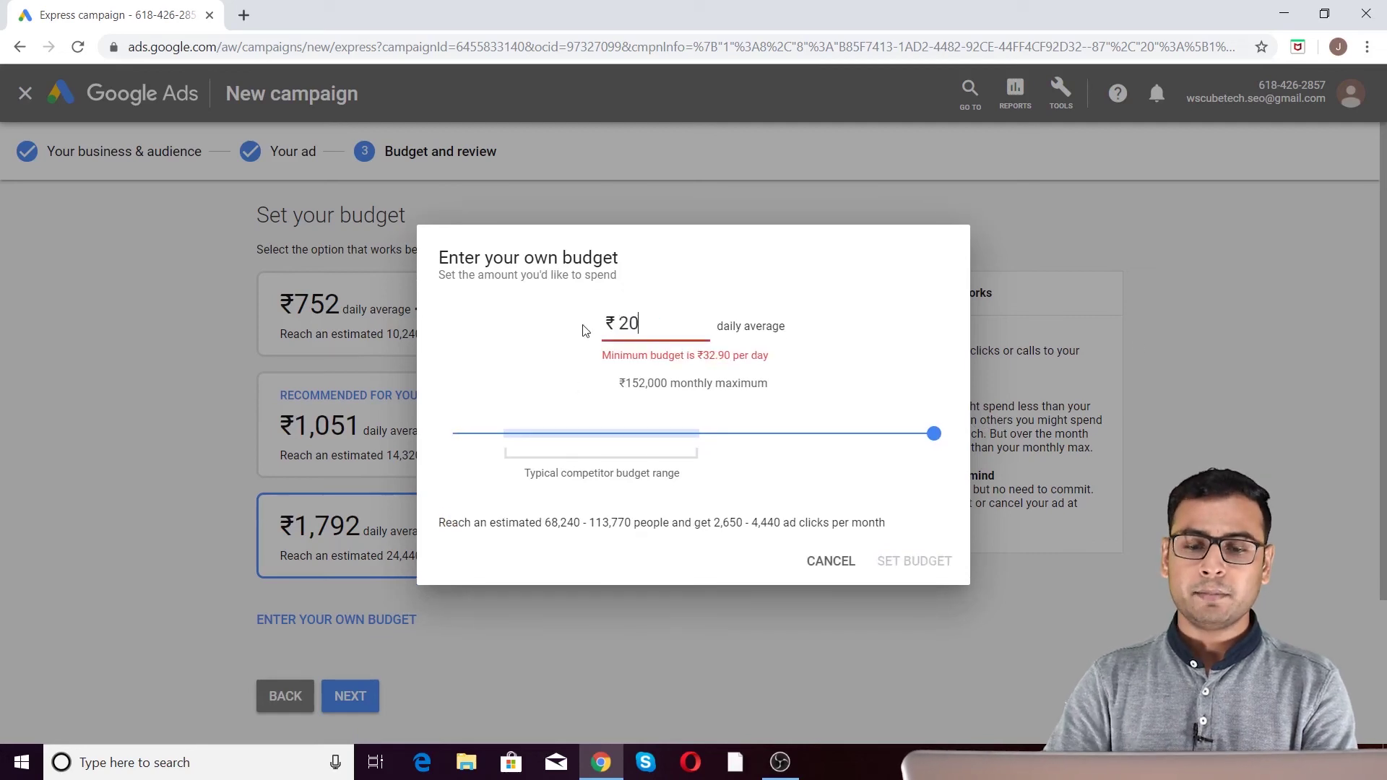
left_click_drag(676, 326, 604, 328)
type("33")
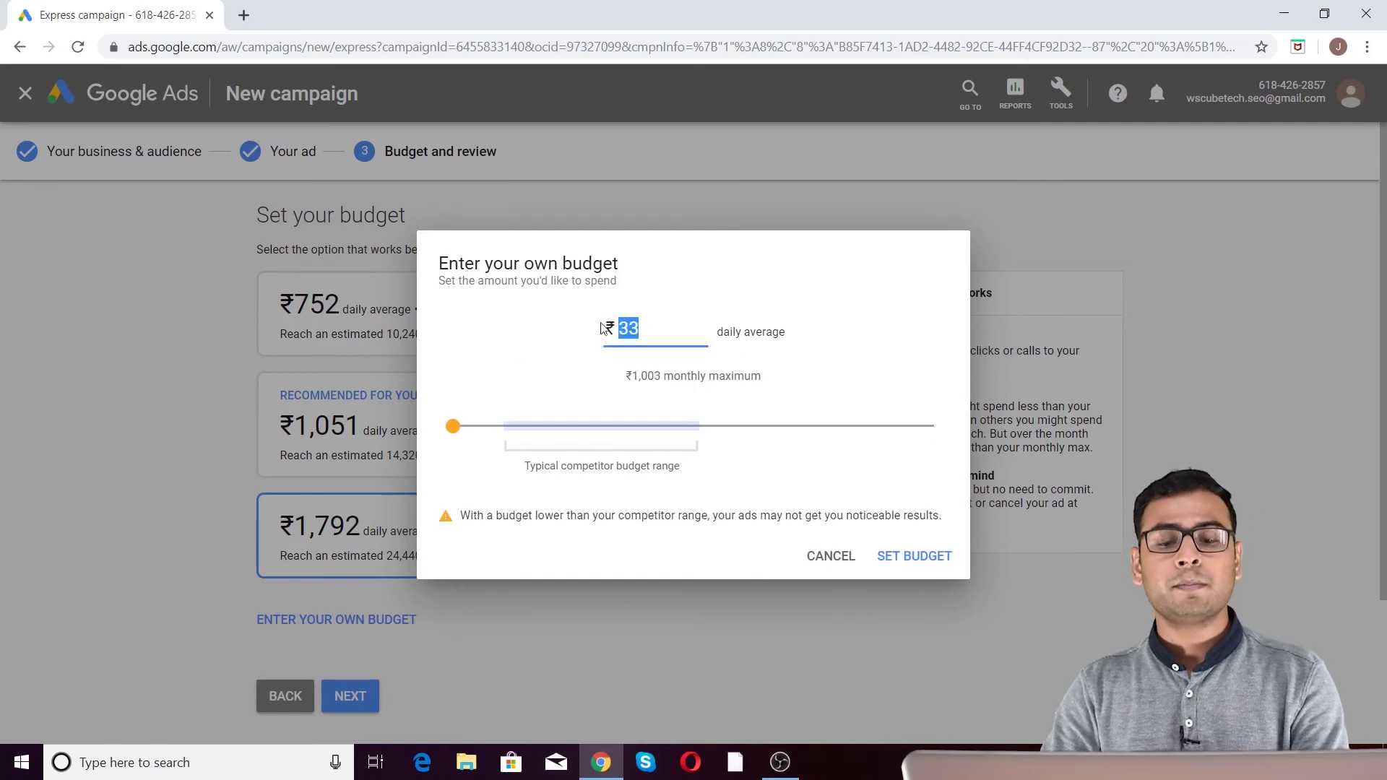
Step: Apply the custom daily budget and continue to the campaign settings review
left_click(931, 327)
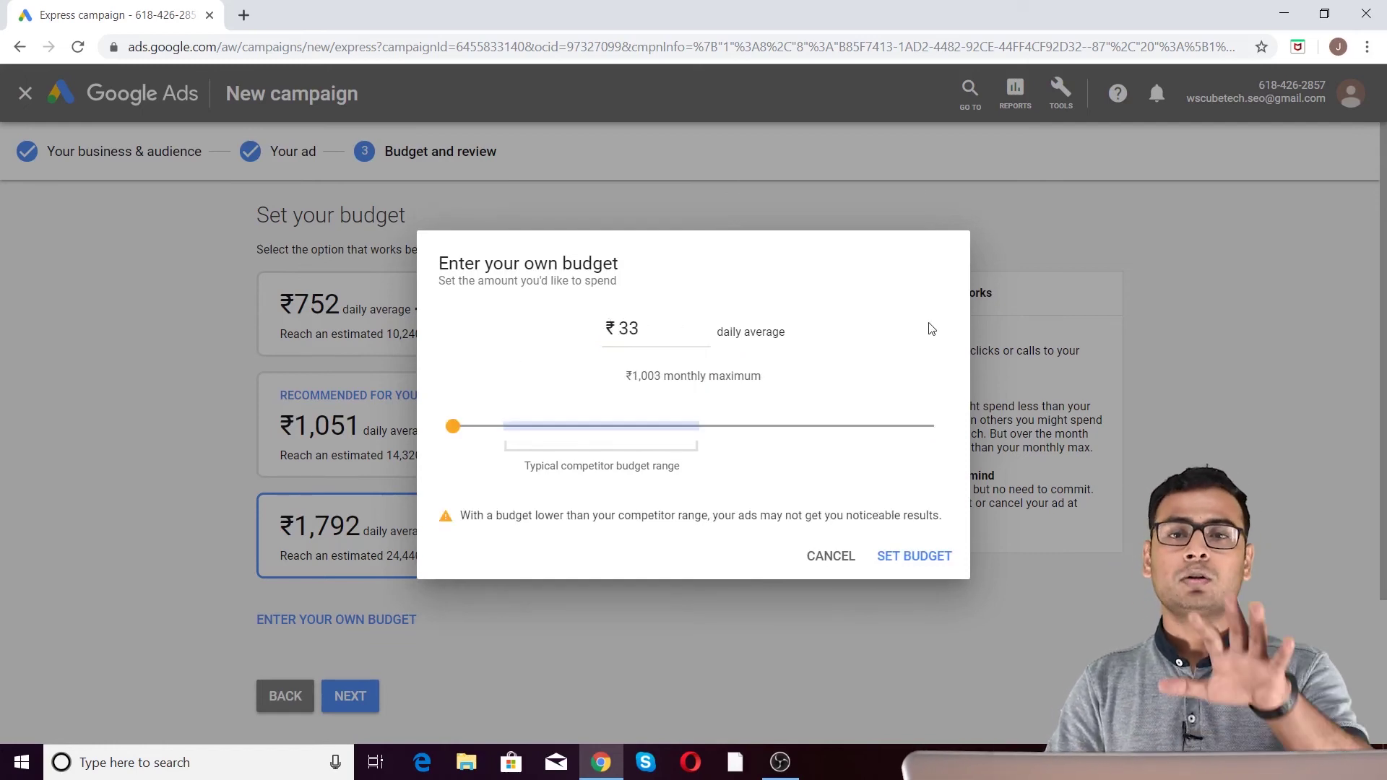
left_click_drag(659, 345, 623, 326)
left_click(919, 338)
left_click(764, 378)
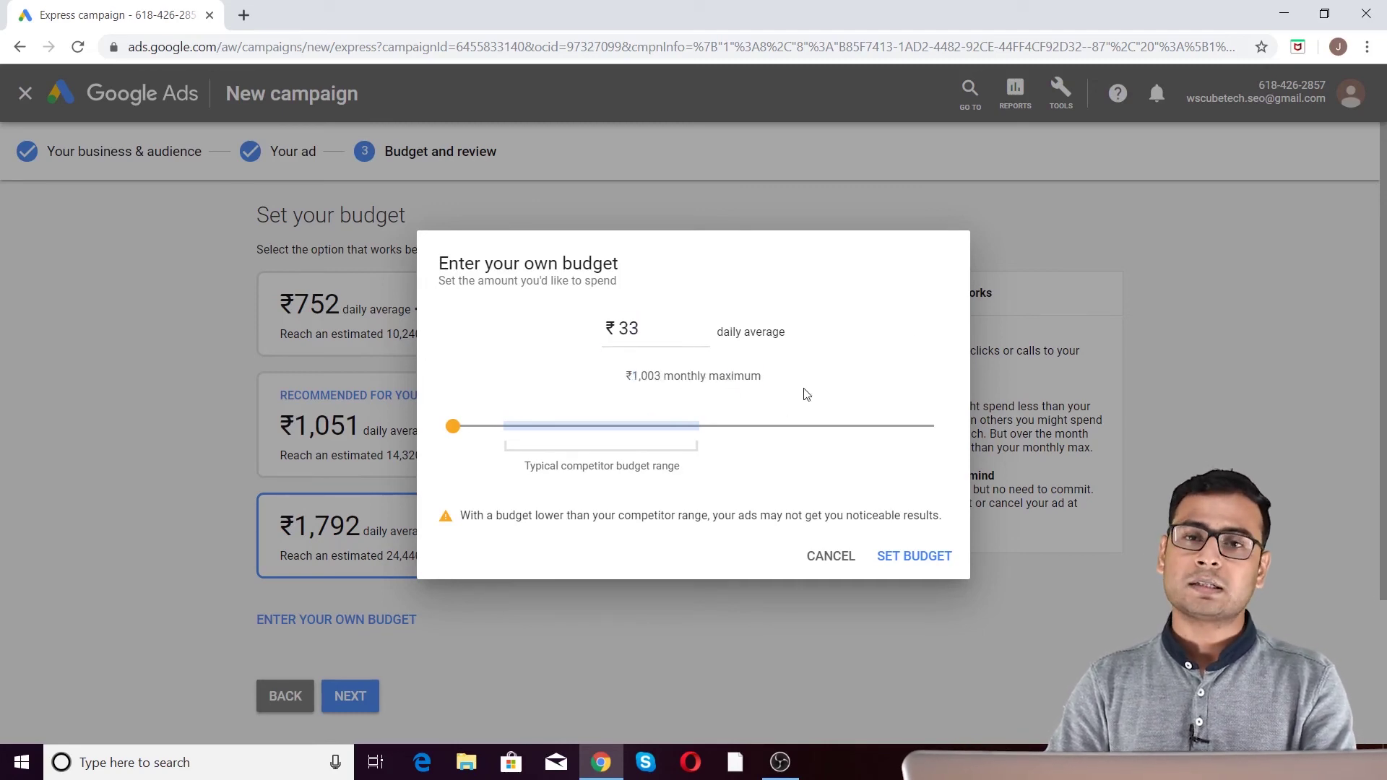
left_click(903, 557)
scroll(109, 332, "down", 4)
left_click(350, 506)
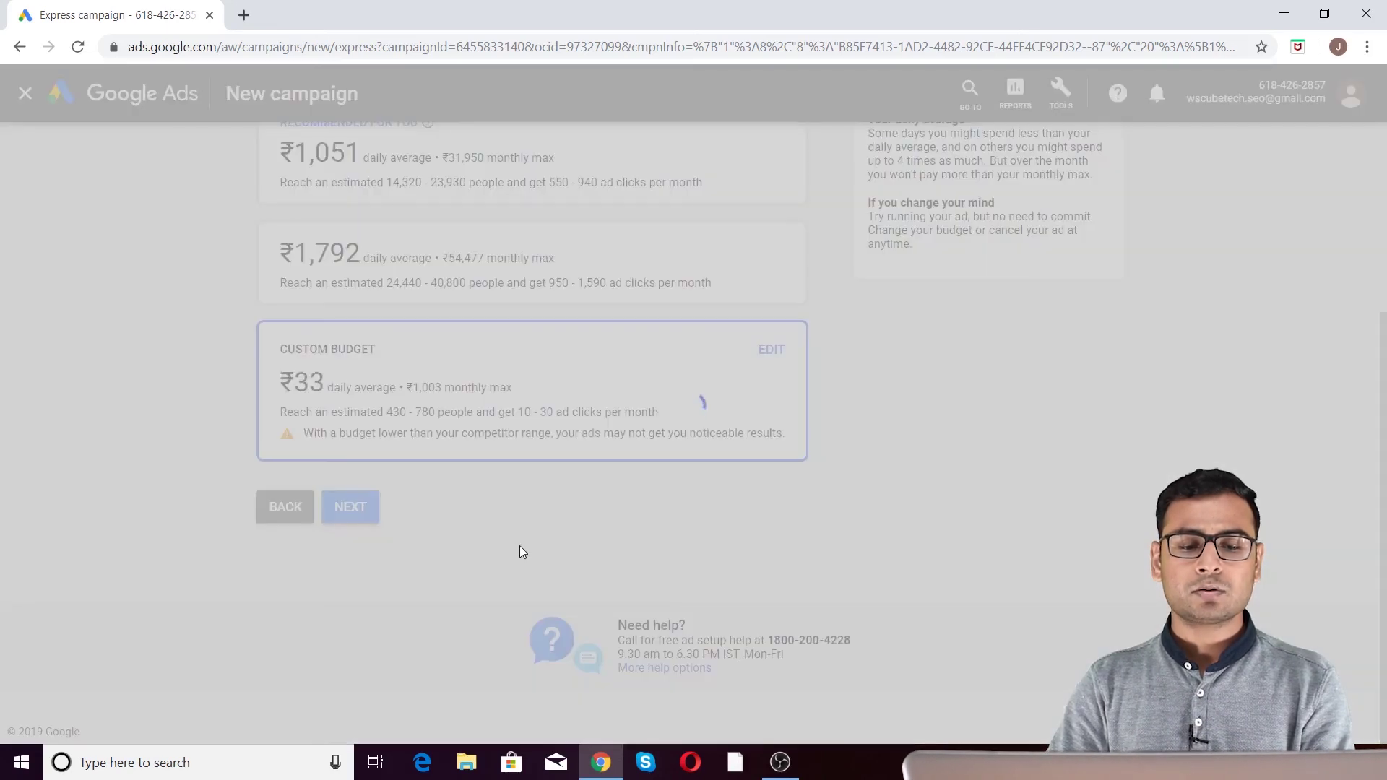
Step: Look over the campaign review and examine the estimated monthly impressions and clicks
scroll(102, 217, "down", 10)
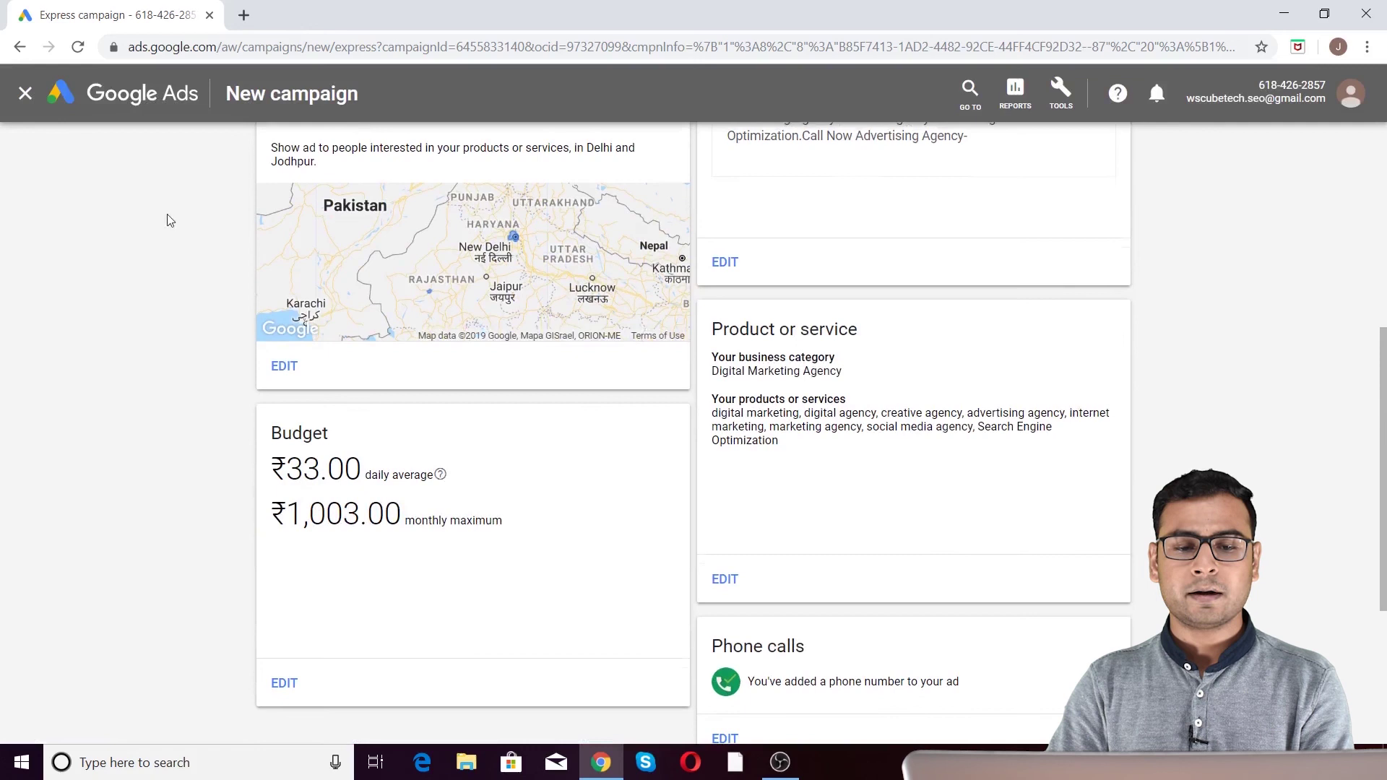
scroll(724, 392, "up", 10)
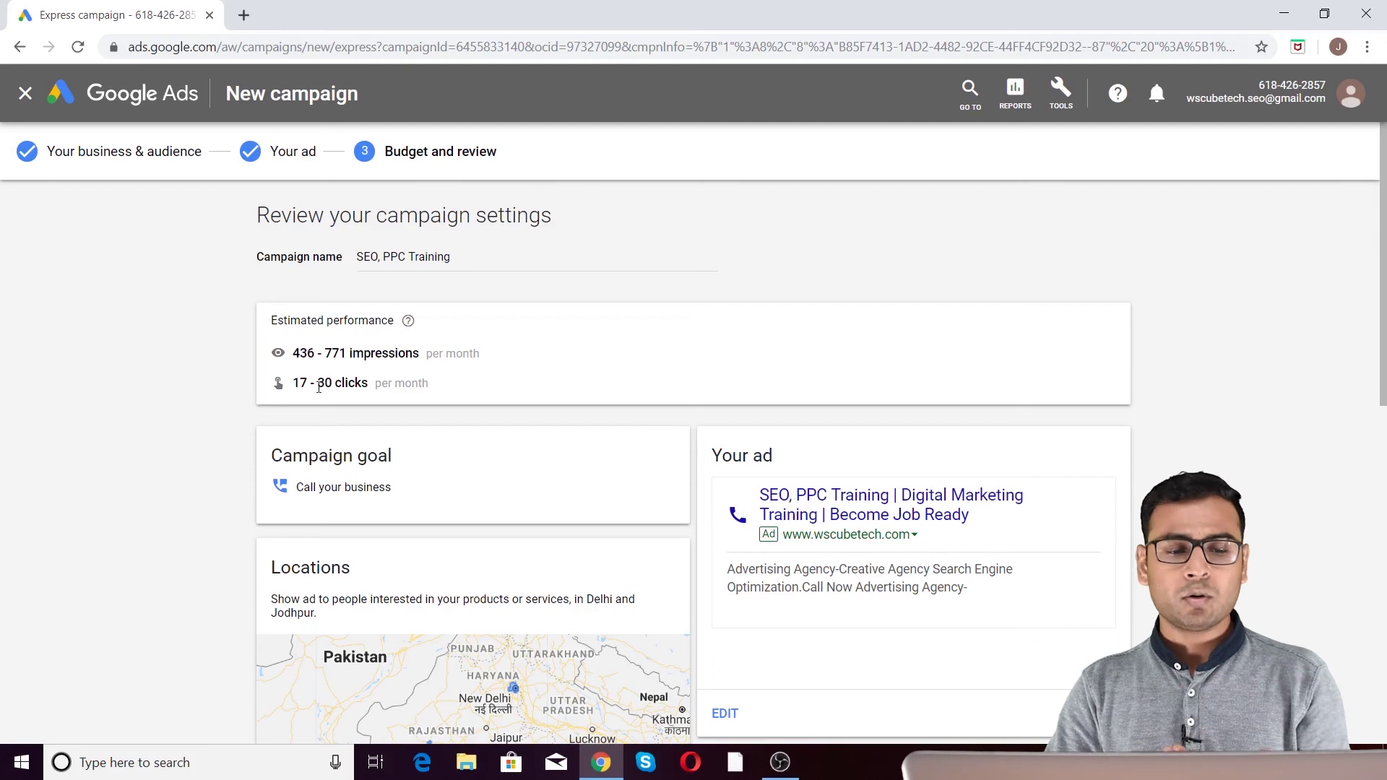
left_click_drag(354, 382, 367, 319)
left_click(292, 382)
triple_click(330, 383)
left_click(281, 349)
left_click(322, 335)
left_click_drag(318, 382, 368, 382)
left_click(369, 382)
Step: Review the campaign's goal, ad, locations, product or service, budget and phone call settings
scroll(547, 506, "down", 2)
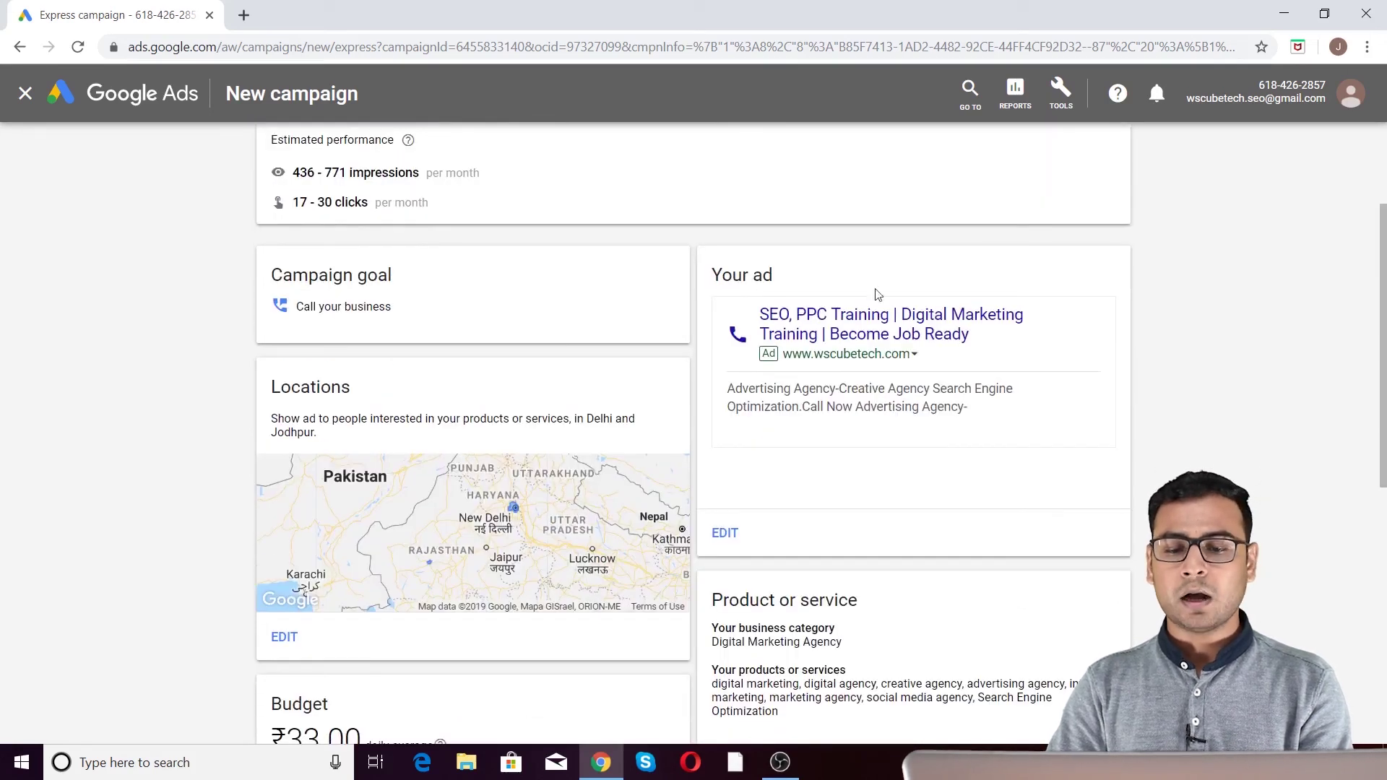
scroll(866, 403, "down", 1)
scroll(866, 403, "down", 3)
scroll(765, 319, "down", 3)
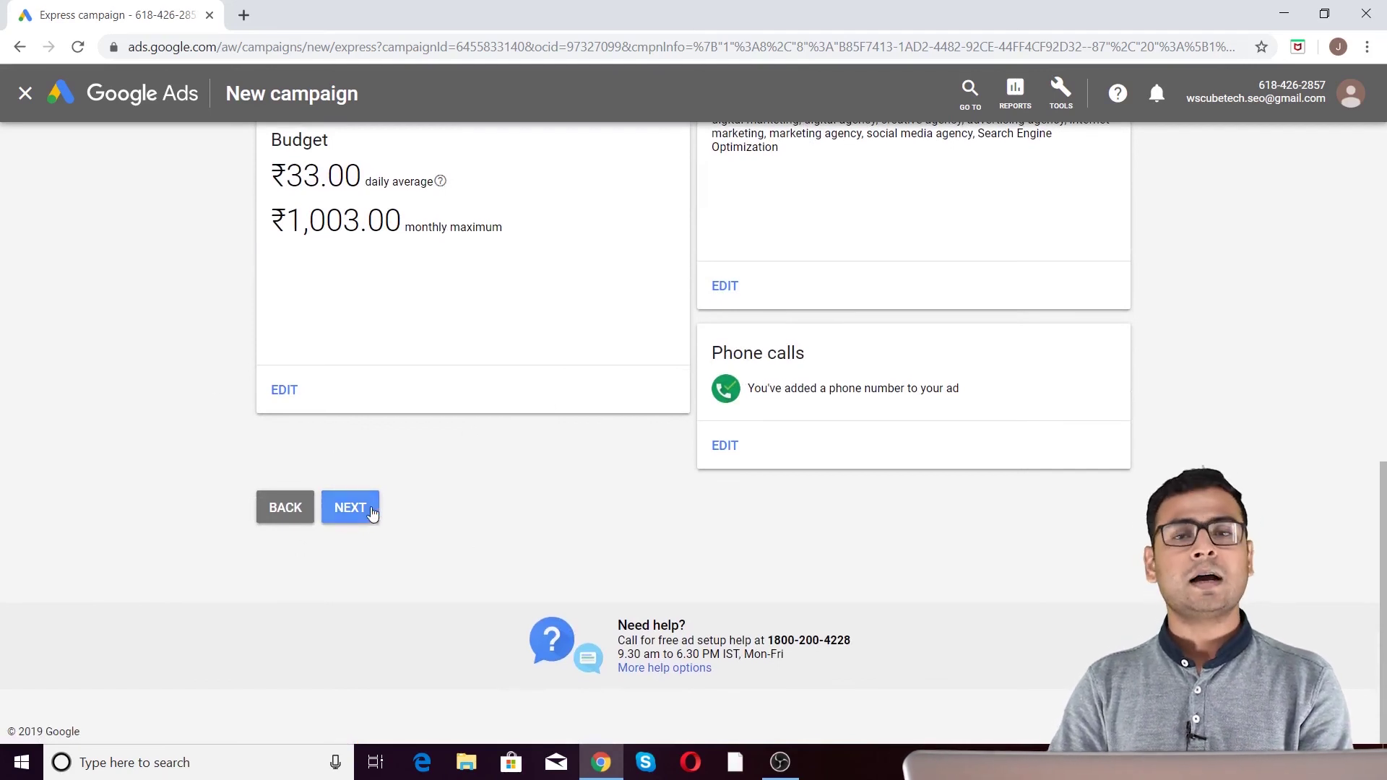
scroll(387, 408, "up", 10)
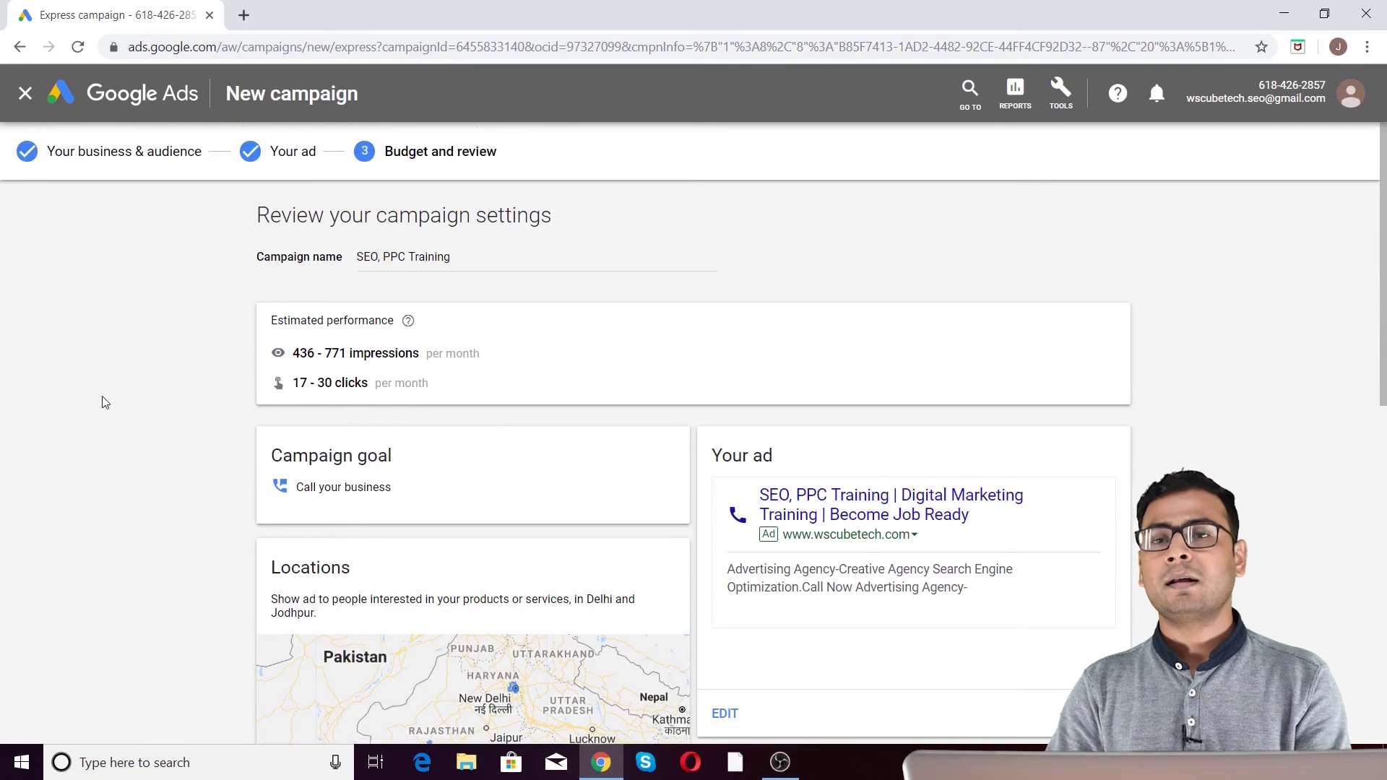